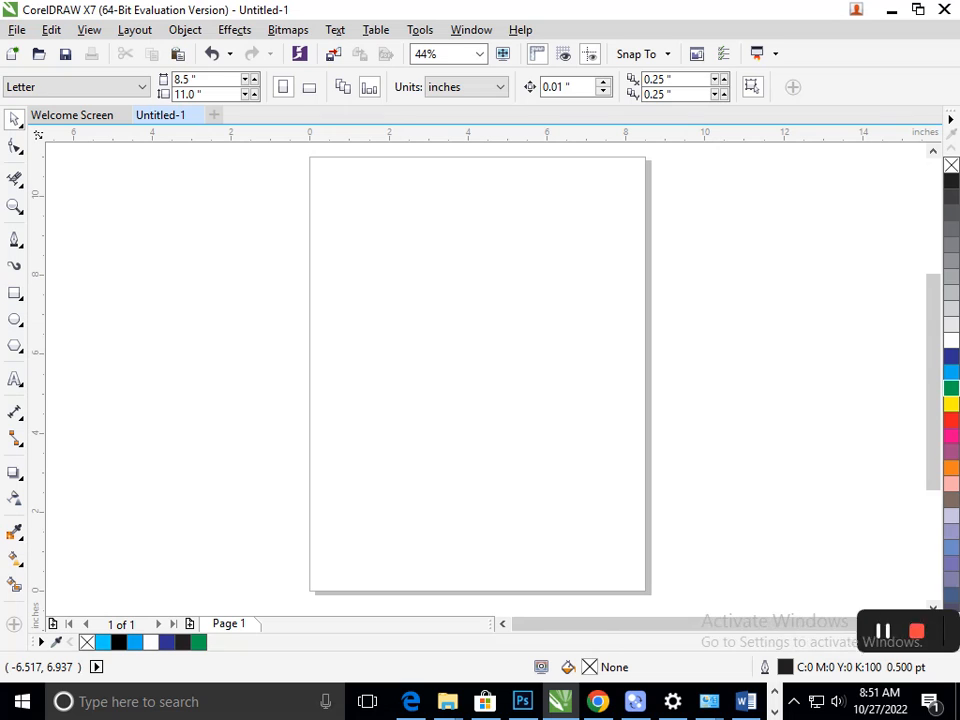
# Step: Draw a straight vertical line about 7.2 inches long near the page's left edge with the Pen tool
pyautogui.click(327, 222)
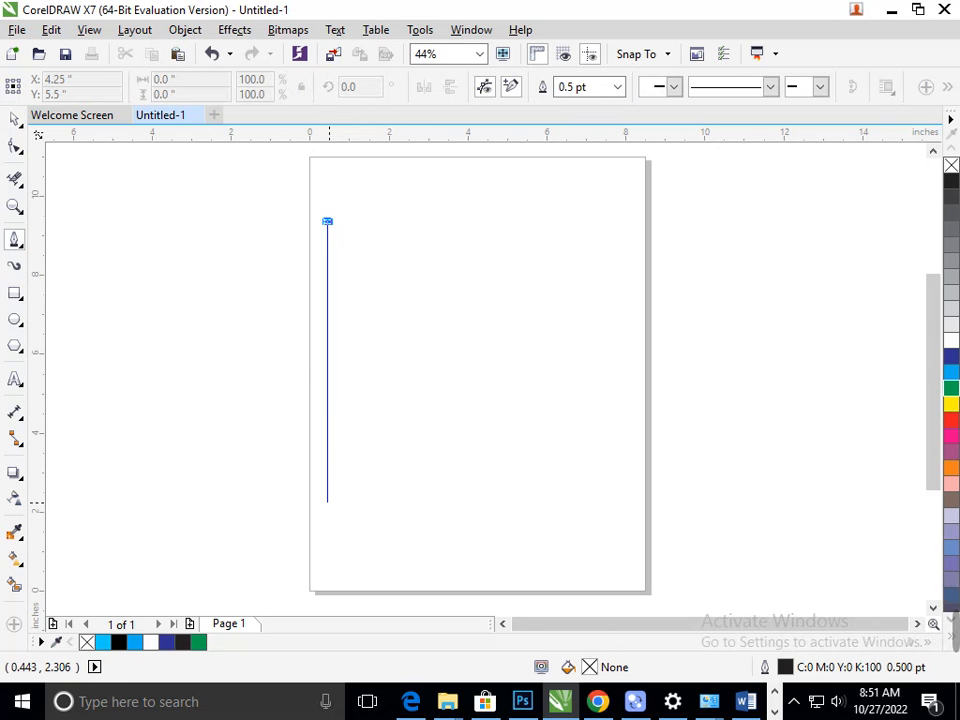
pyautogui.doubleClick(327, 510)
pyautogui.click(14, 119)
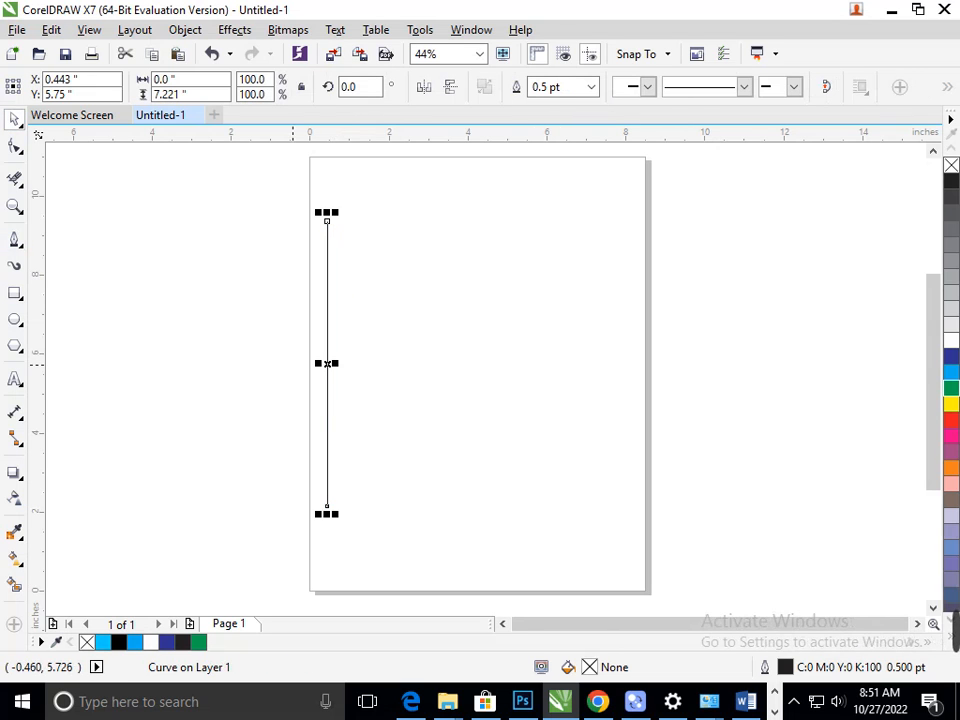
# Step: Copy the vertical line about 0.45 inches to the right and repeat the duplication to make twelve evenly spaced lines
pyautogui.moveTo(330, 361); pyautogui.dragTo(345, 363)
pyautogui.hotkey('ctrl', 'd')
pyautogui.hotkey('ctrl', 'd')
pyautogui.hotkey('ctrl', 'd')
pyautogui.hotkey('ctrl', 'd')
pyautogui.hotkey('ctrl', 'd')
pyautogui.hotkey('ctrl', 'd')
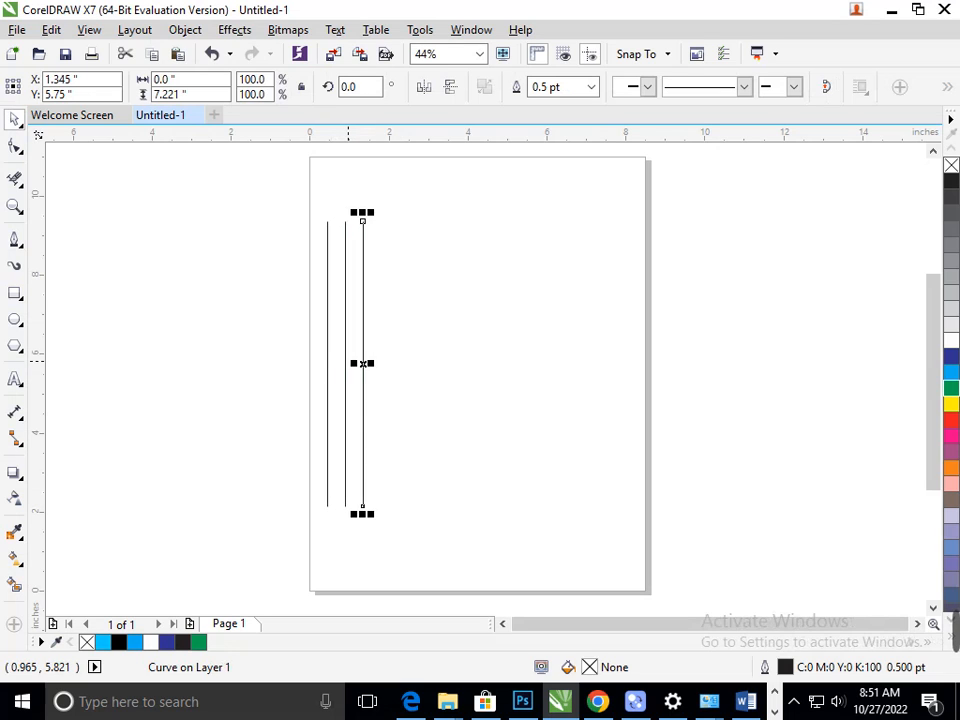
pyautogui.hotkey('ctrl', 'd')
pyautogui.hotkey('ctrl', 'd')
pyautogui.hotkey('ctrl', 'd')
pyautogui.hotkey('ctrl', 'd')
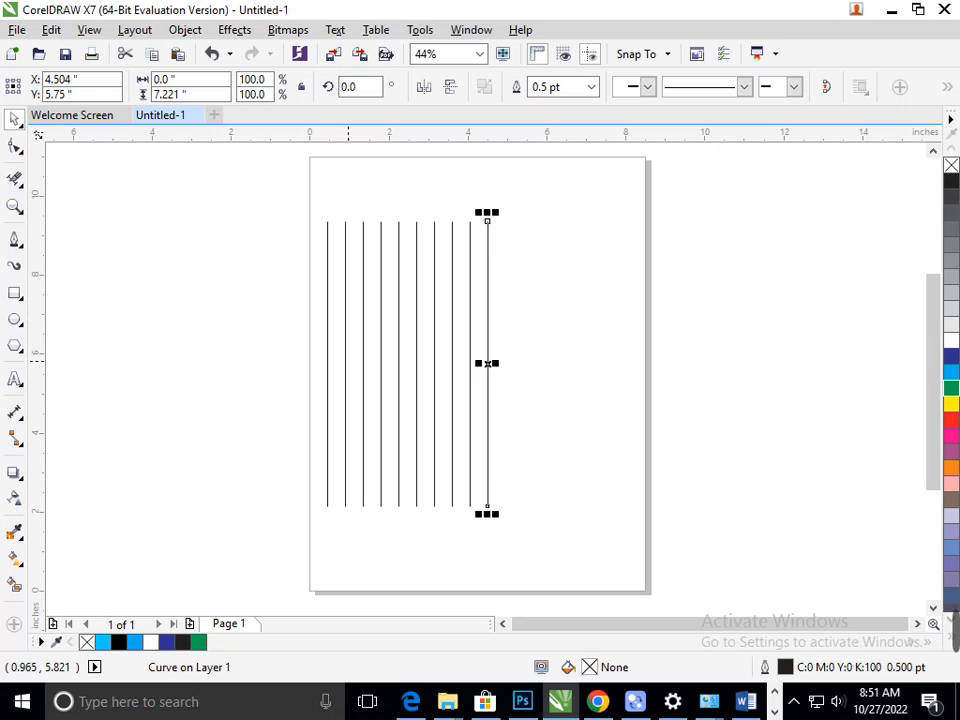
# Step: Stretch all twelve vertical lines downward together to a height of about 8.67 inches
pyautogui.moveTo(259, 170); pyautogui.dragTo(633, 503)
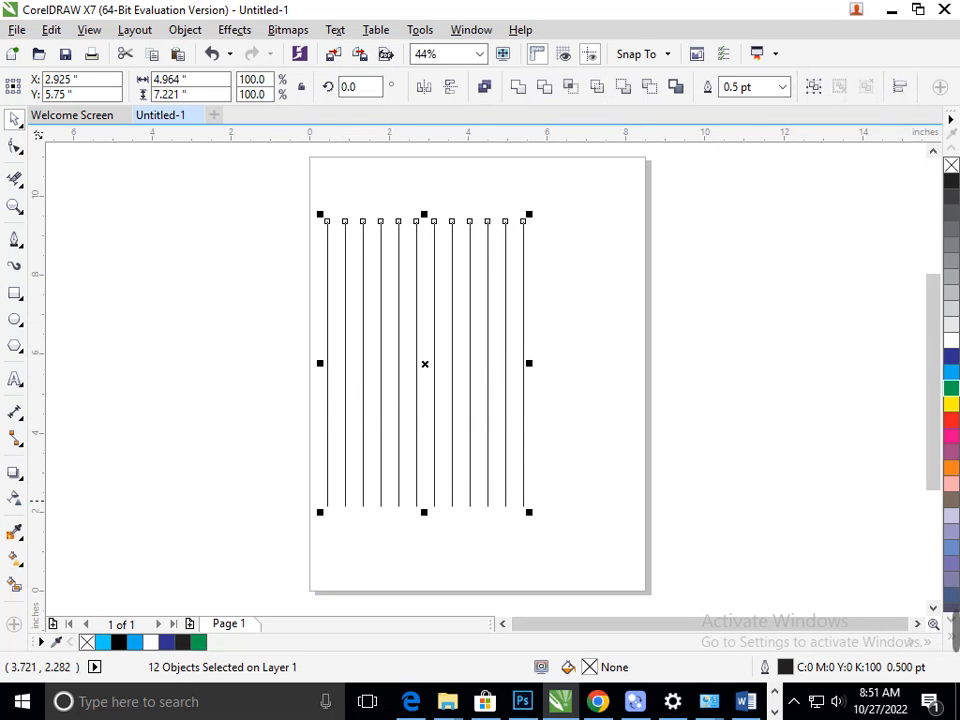
pyautogui.moveTo(424, 512); pyautogui.dragTo(434, 570)
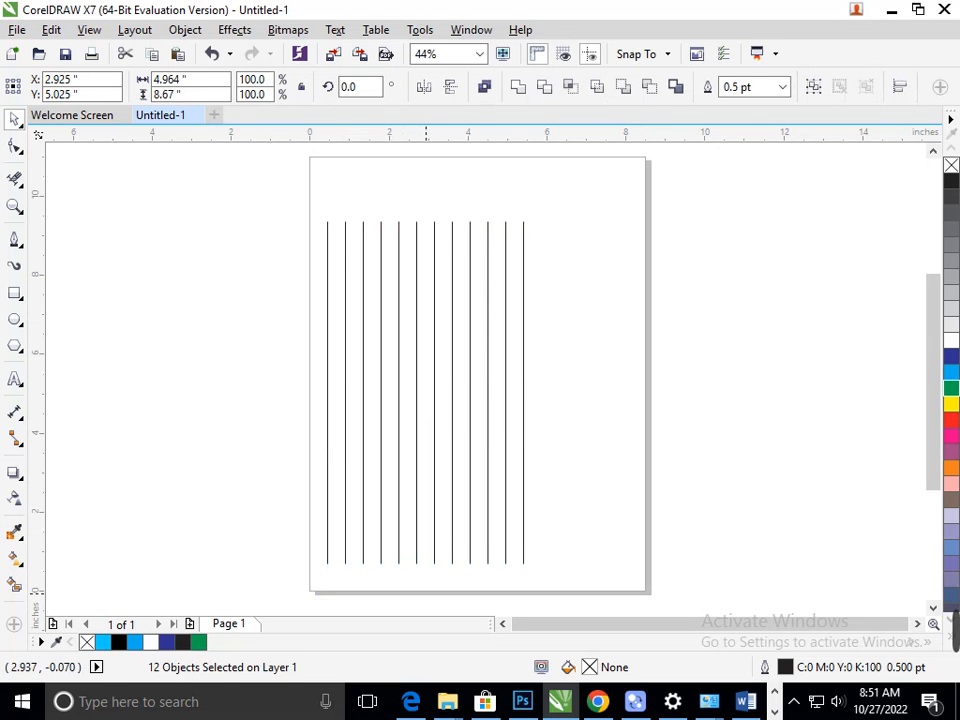
pyautogui.click(426, 594)
# Step: Rotate a copy of the ten inner vertical lines by 45 degrees and add a vertically mirrored copy of the diagonals
pyautogui.moveTo(273, 195); pyautogui.dragTo(573, 582)
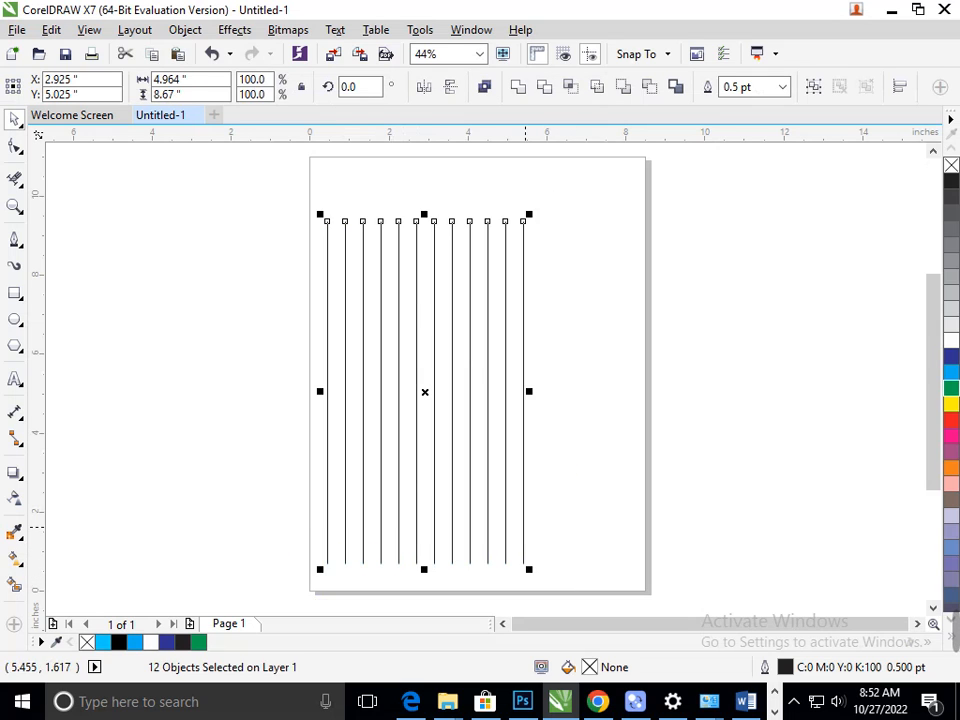
pyautogui.click(444, 548)
pyautogui.click(388, 235)
pyautogui.moveTo(339, 210); pyautogui.dragTo(506, 538)
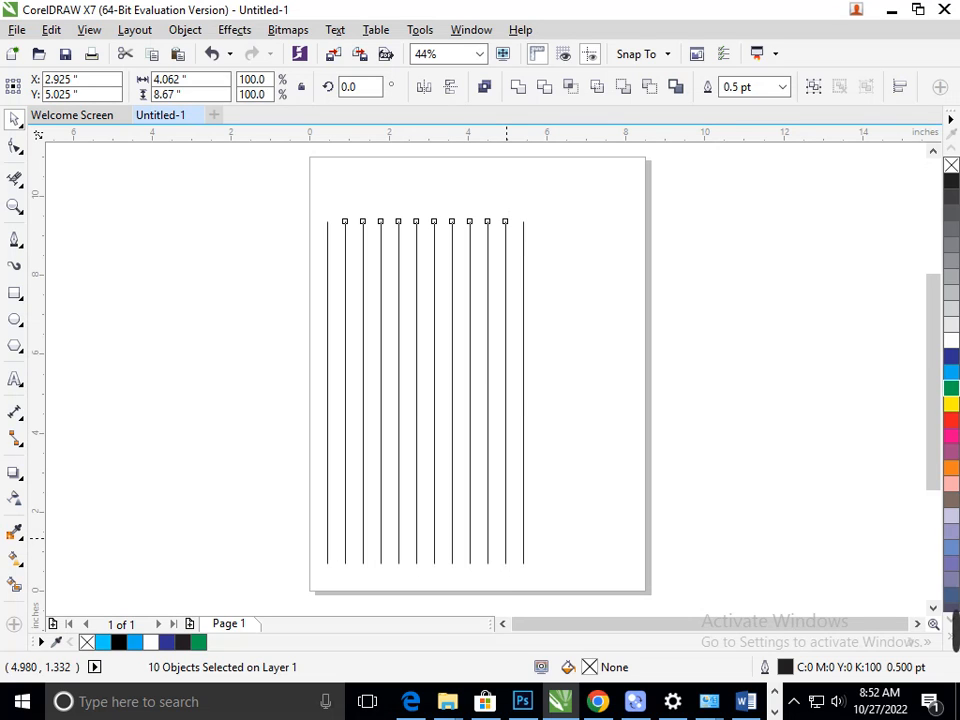
pyautogui.click(506, 538)
pyautogui.click(506, 538)
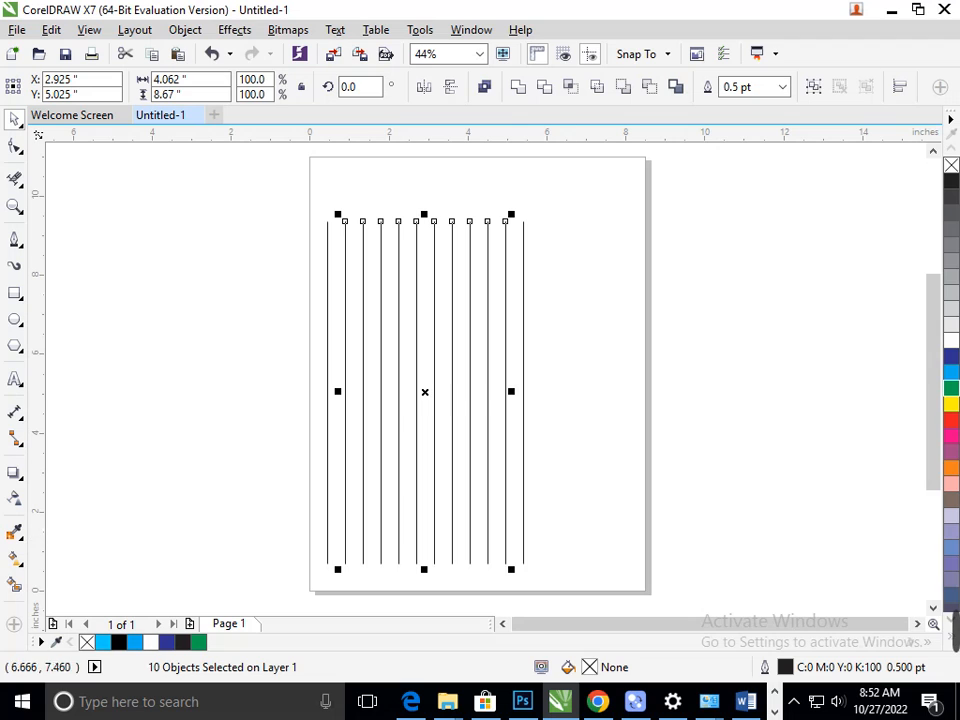
pyautogui.click(355, 86)
pyautogui.write('45')
pyautogui.press('Return')
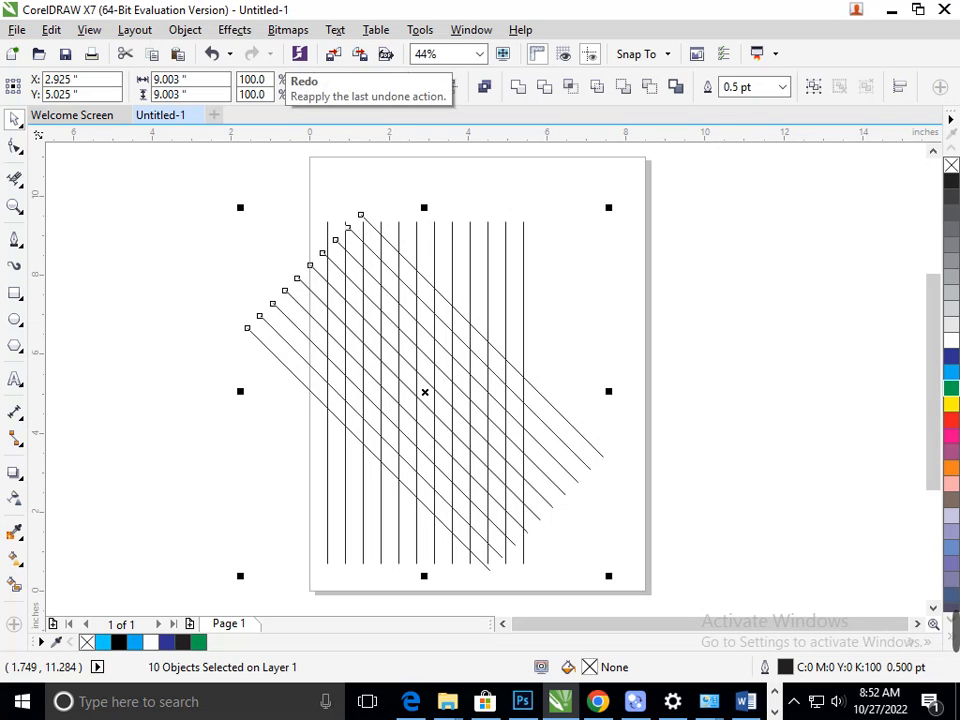
pyautogui.click(451, 87)
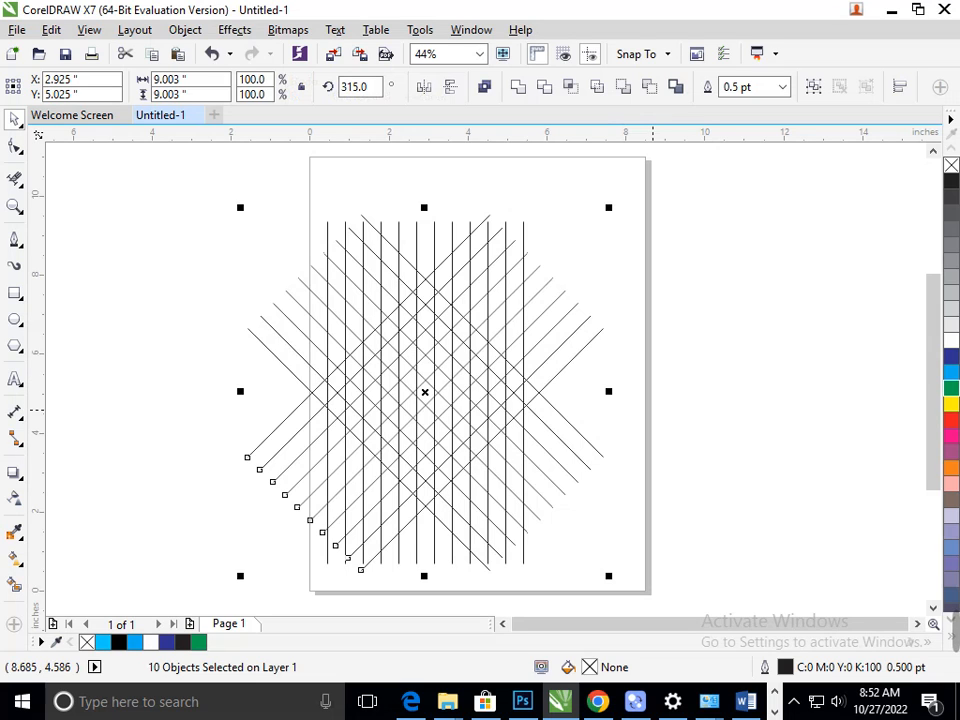
pyautogui.click(199, 471)
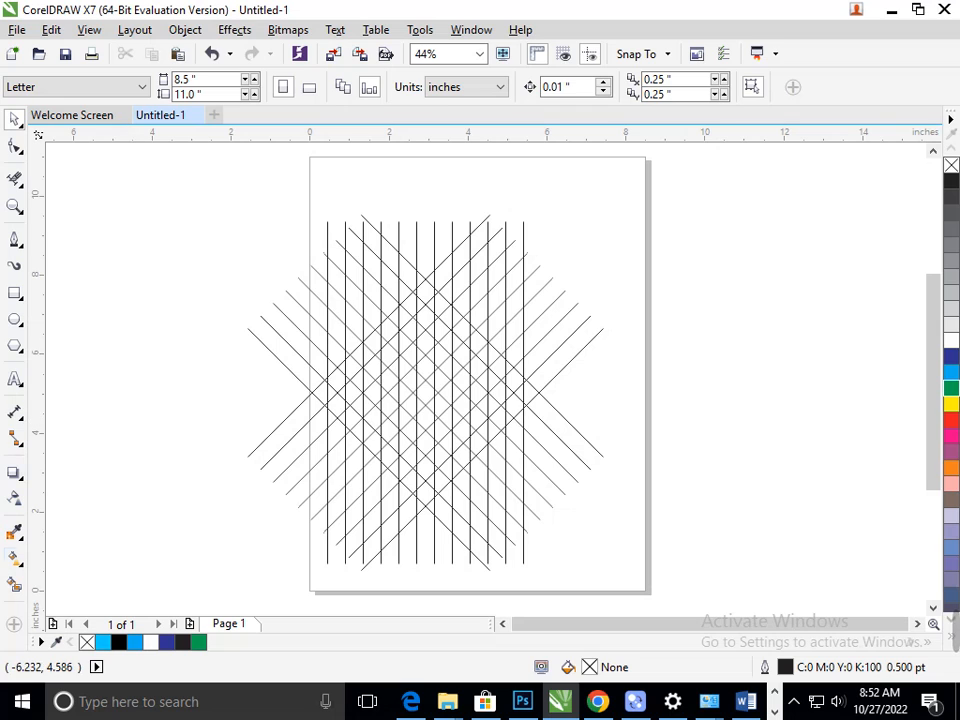
# Step: Smart Fill the grid's left corner and the diagonal band running down from it to the fourth vertical line in light blue without outline
pyautogui.click(14, 584)
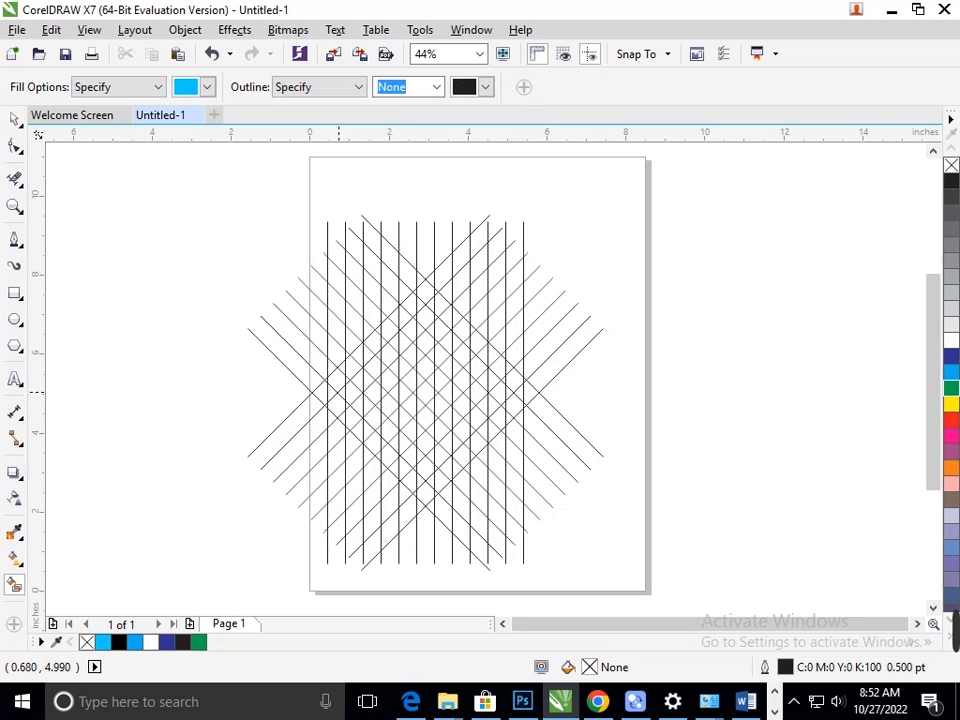
pyautogui.click(335, 380)
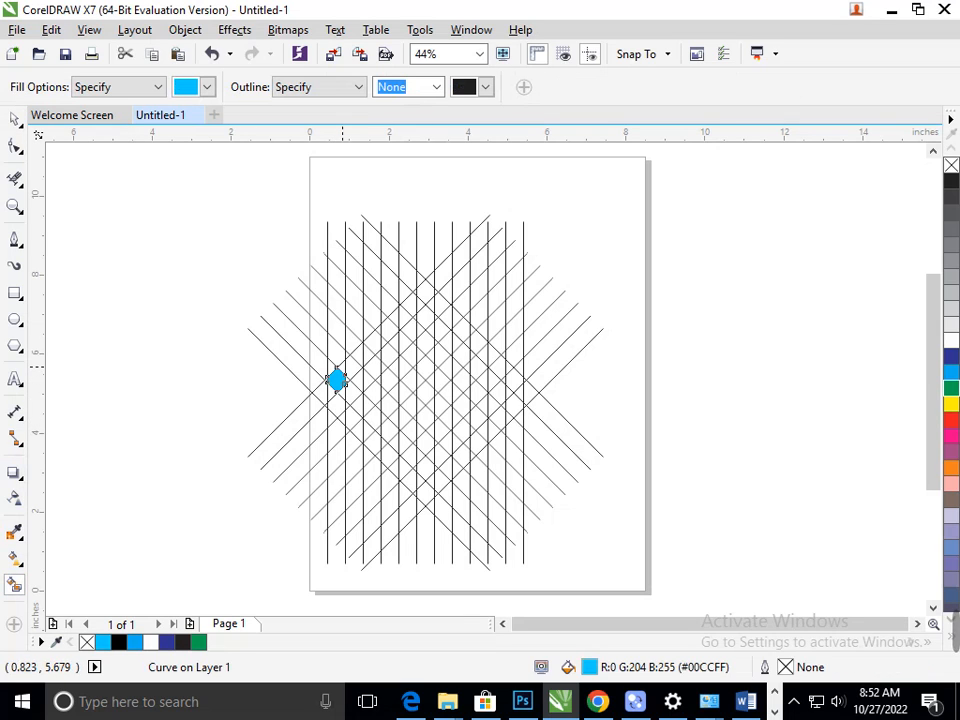
pyautogui.click(322, 398)
pyautogui.click(328, 403)
pyautogui.click(338, 412)
pyautogui.click(342, 416)
pyautogui.click(352, 422)
pyautogui.click(361, 428)
pyautogui.click(369, 432)
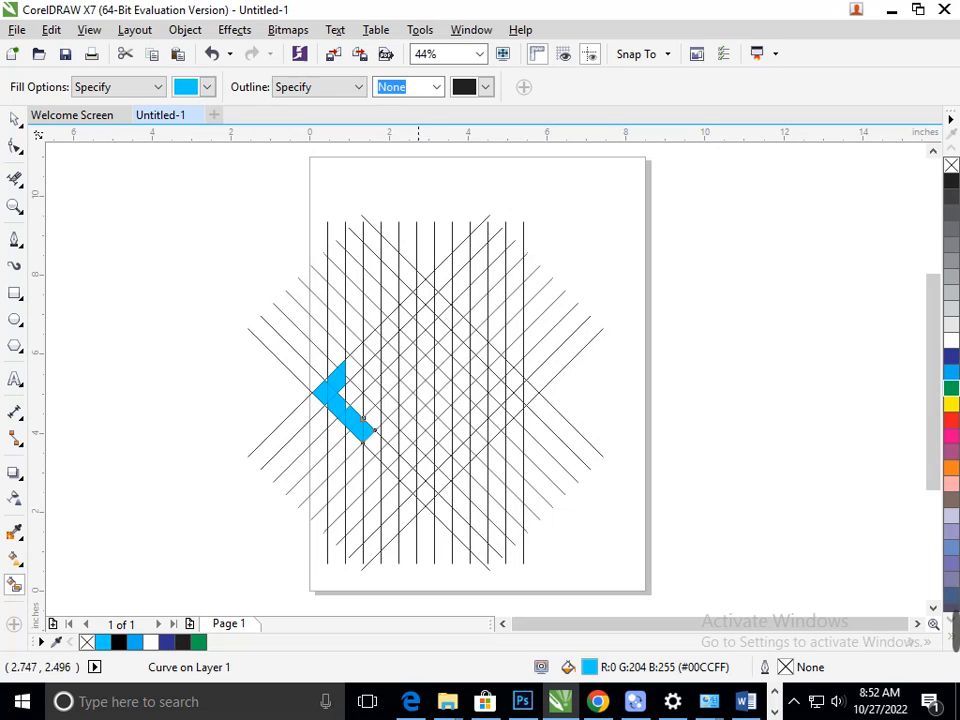
pyautogui.click(373, 428)
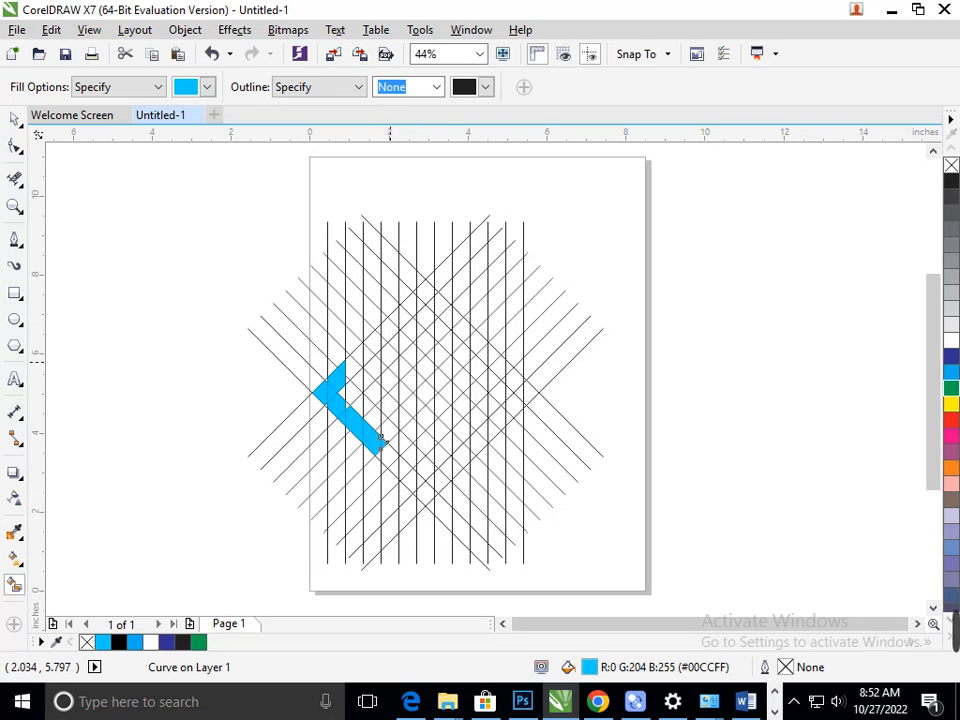
# Step: Fill the cells between the third and fourth vertical lines in light blue, upward from the diagonal band
pyautogui.click(375, 418)
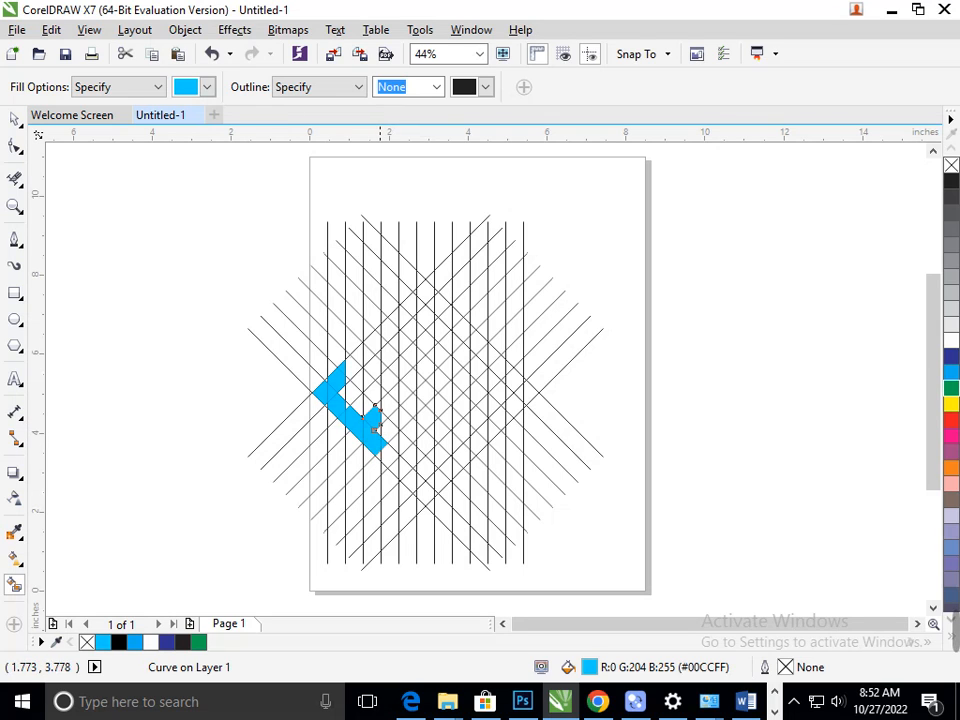
pyautogui.click(373, 392)
pyautogui.click(377, 370)
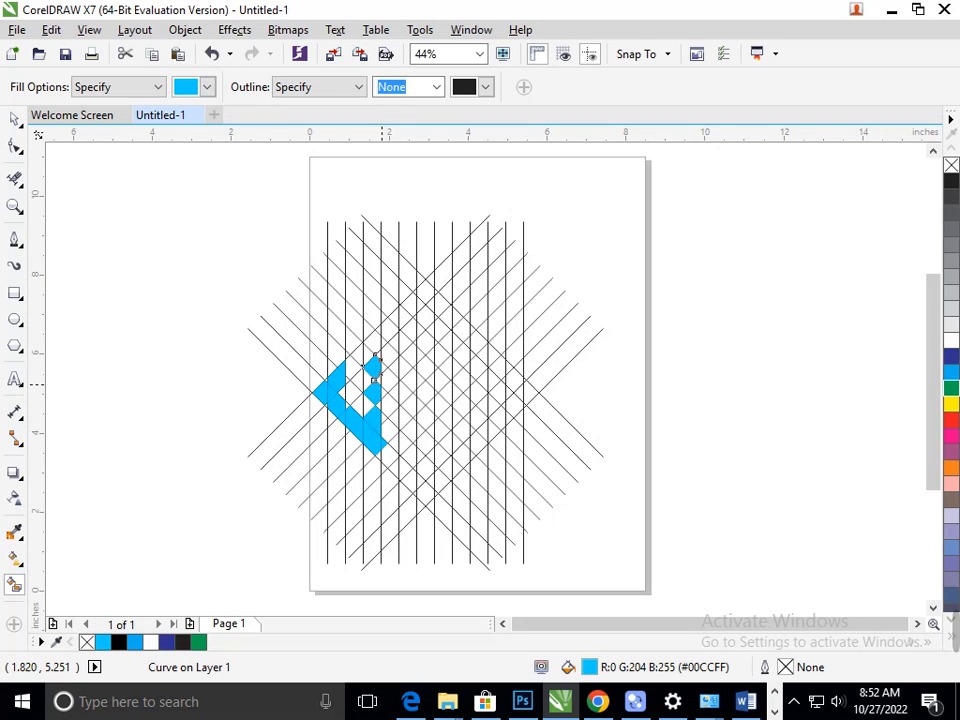
pyautogui.click(373, 383)
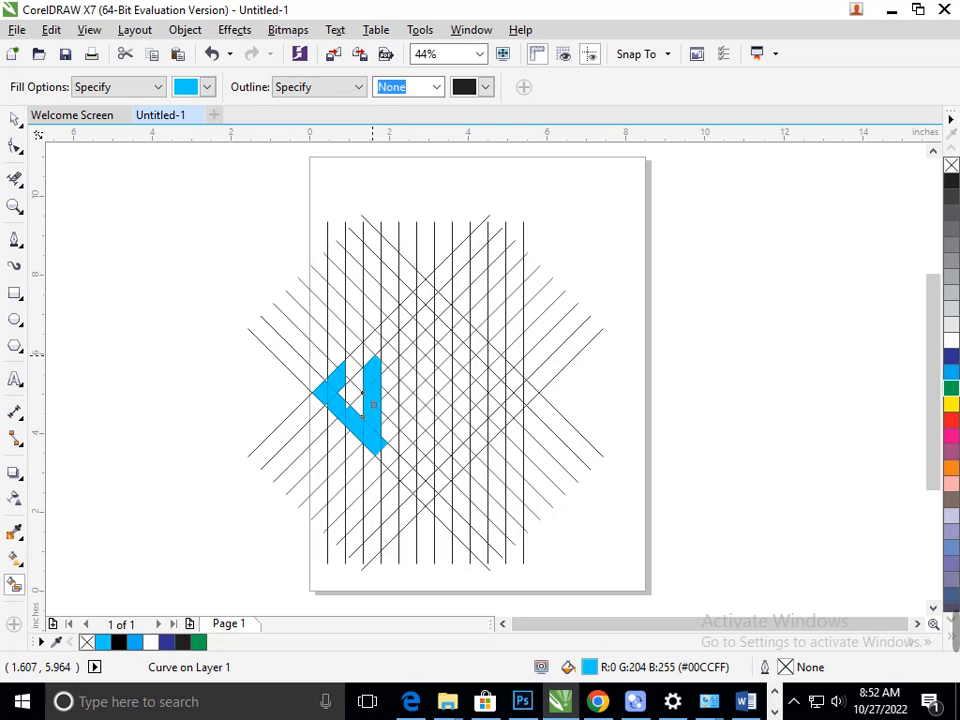
pyautogui.click(373, 345)
# Step: Fill the diagonal band rising from the top of the blue column to the sixth vertical line in light blue
pyautogui.click(388, 328)
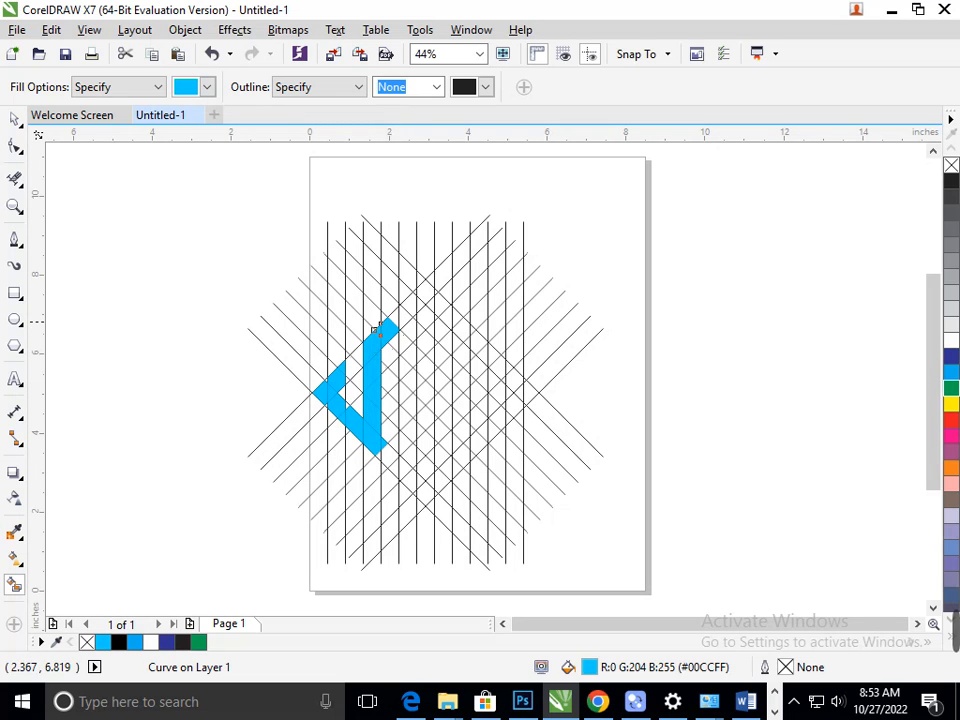
pyautogui.click(396, 317)
pyautogui.click(406, 316)
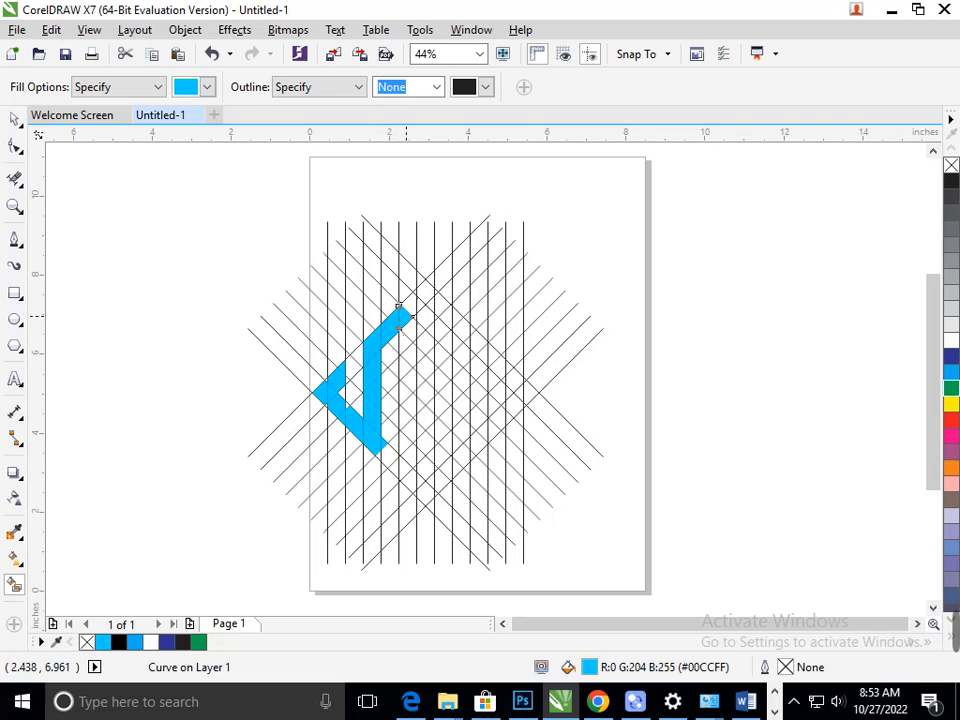
pyautogui.click(412, 306)
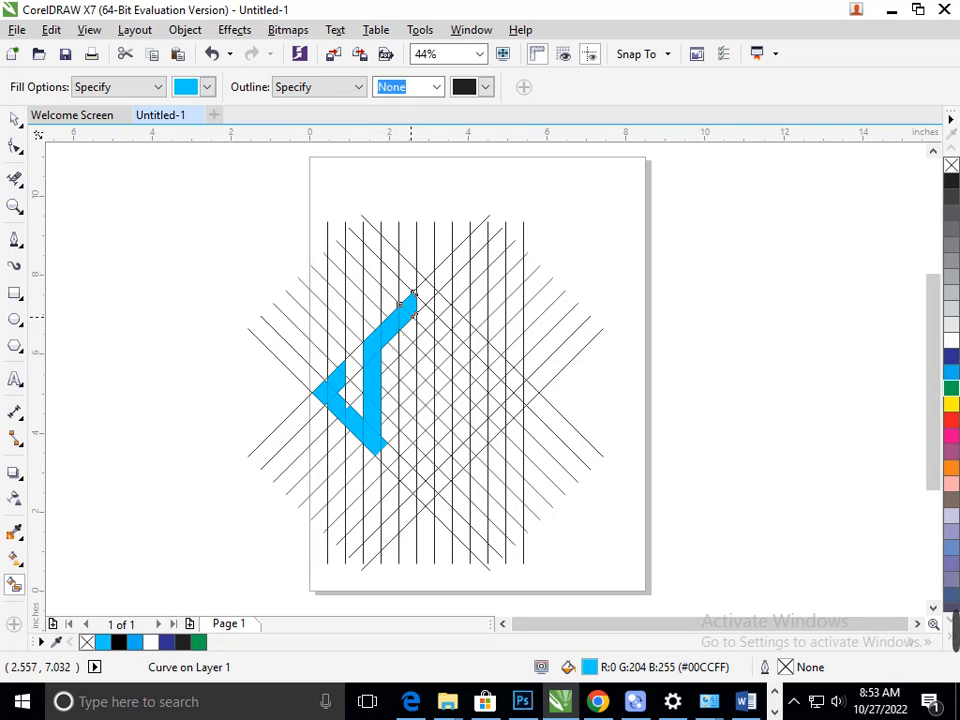
# Step: Fill the cells between the fifth and sixth vertical lines in light blue, from the diagonal band down to the lower grid
pyautogui.click(406, 336)
pyautogui.click(400, 360)
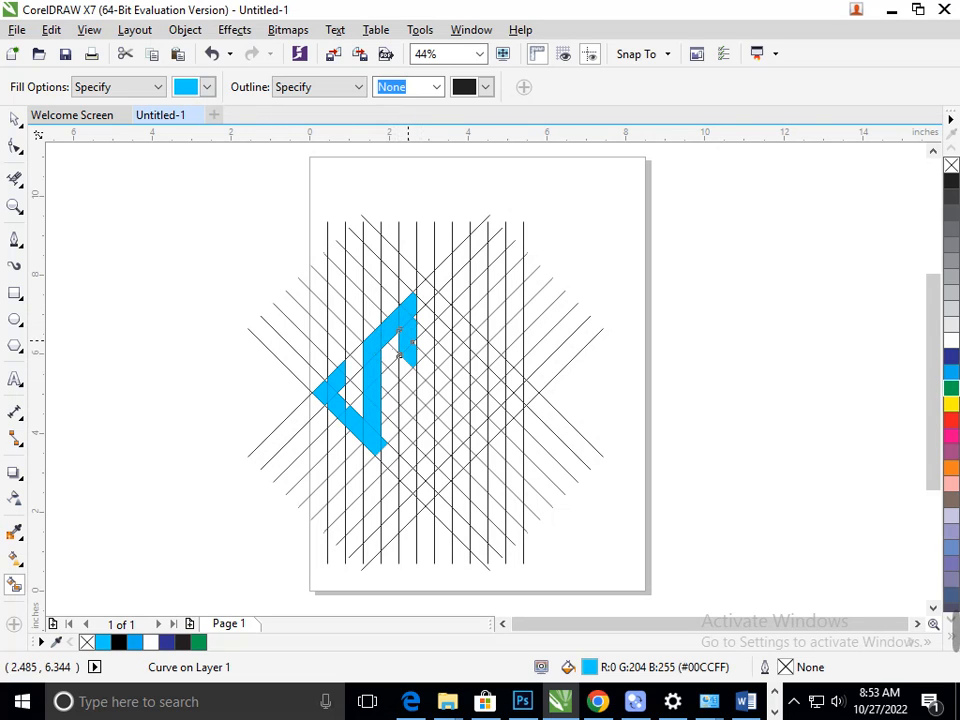
pyautogui.click(411, 372)
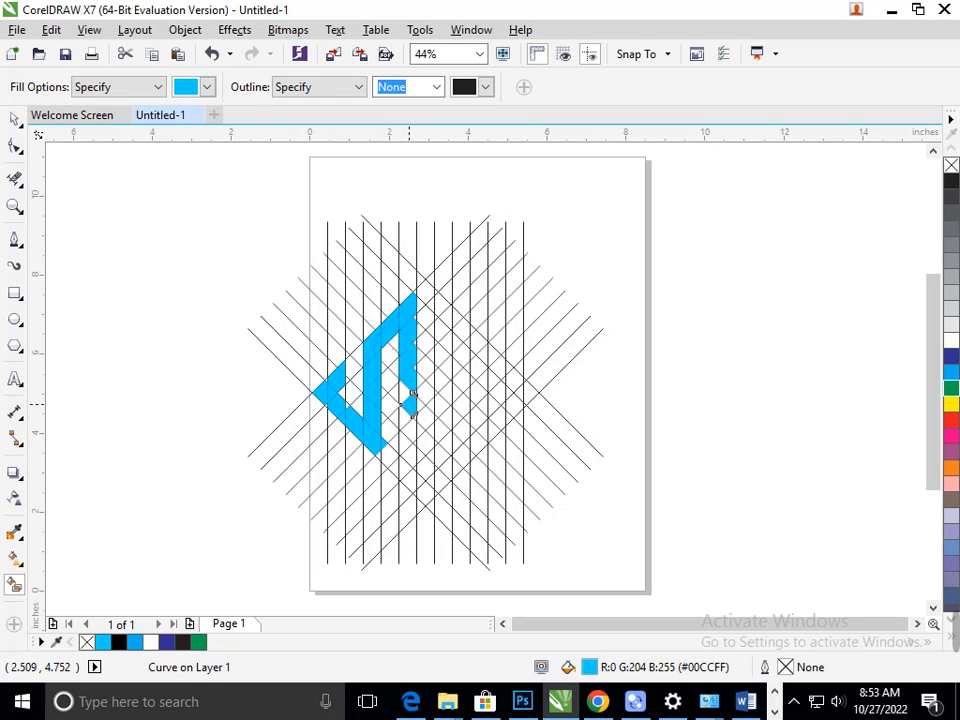
pyautogui.click(402, 402)
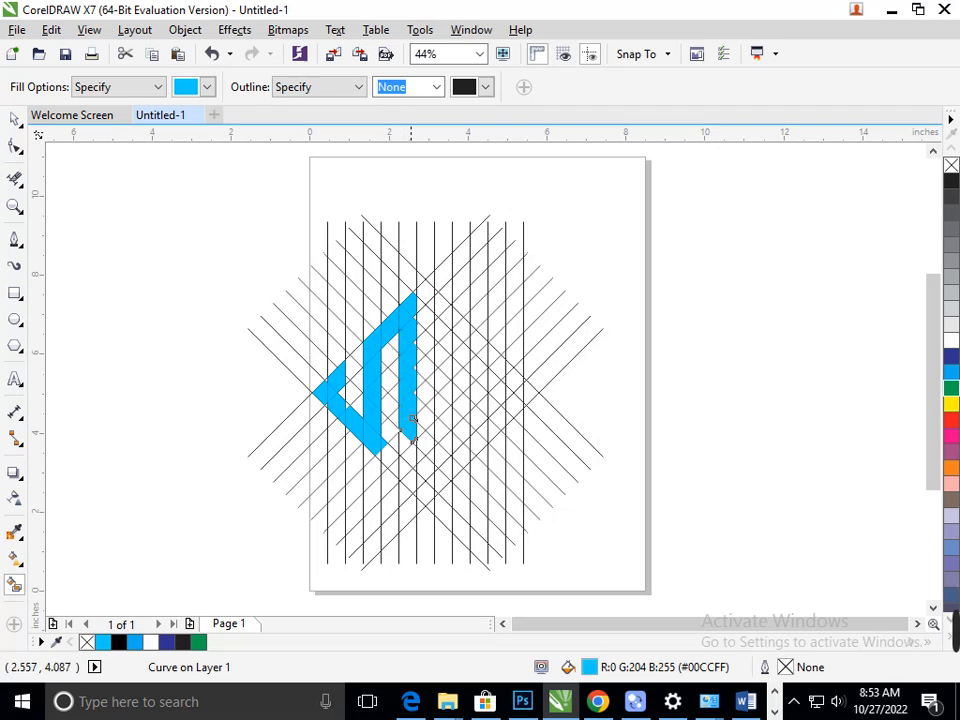
pyautogui.click(411, 452)
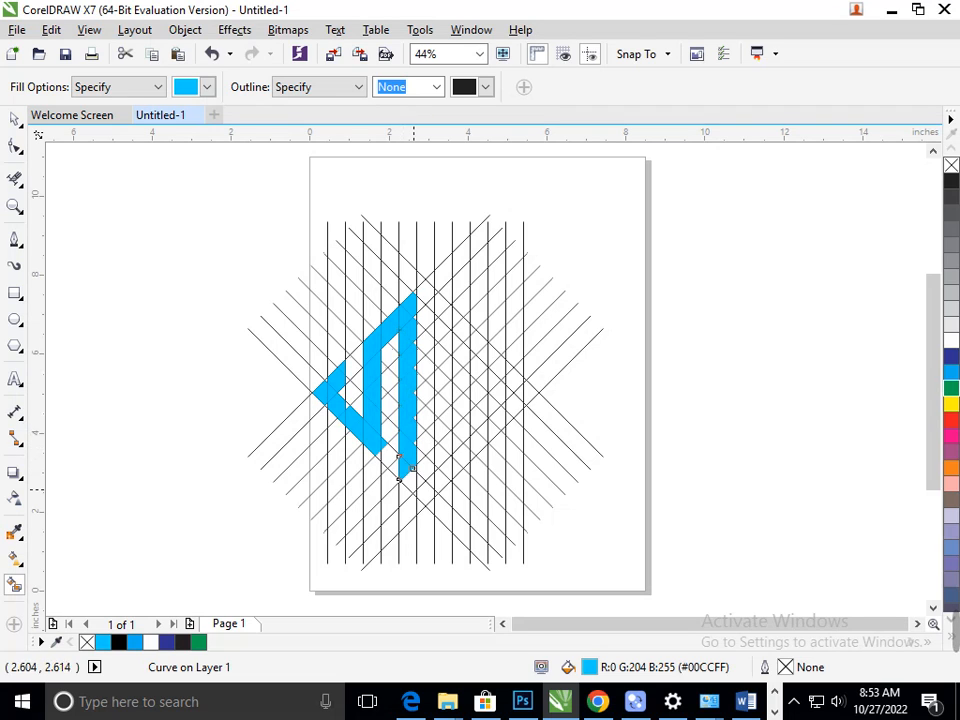
pyautogui.click(413, 470)
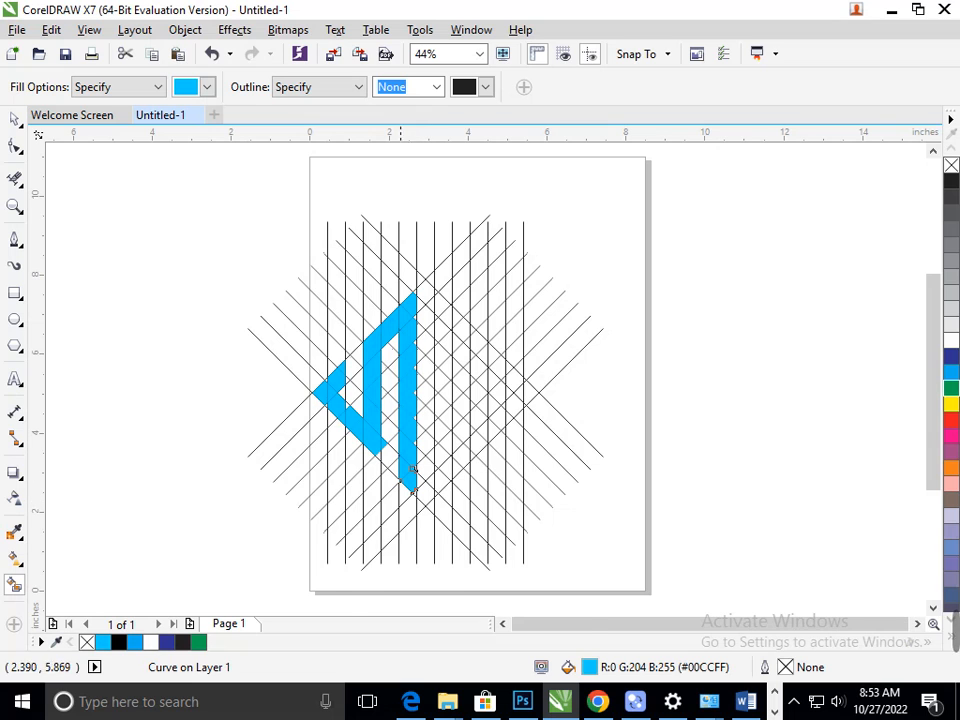
# Step: Fill the small triangular gaps along both edges of the long vertical strip in light blue
pyautogui.scroll(3, 416, 480)
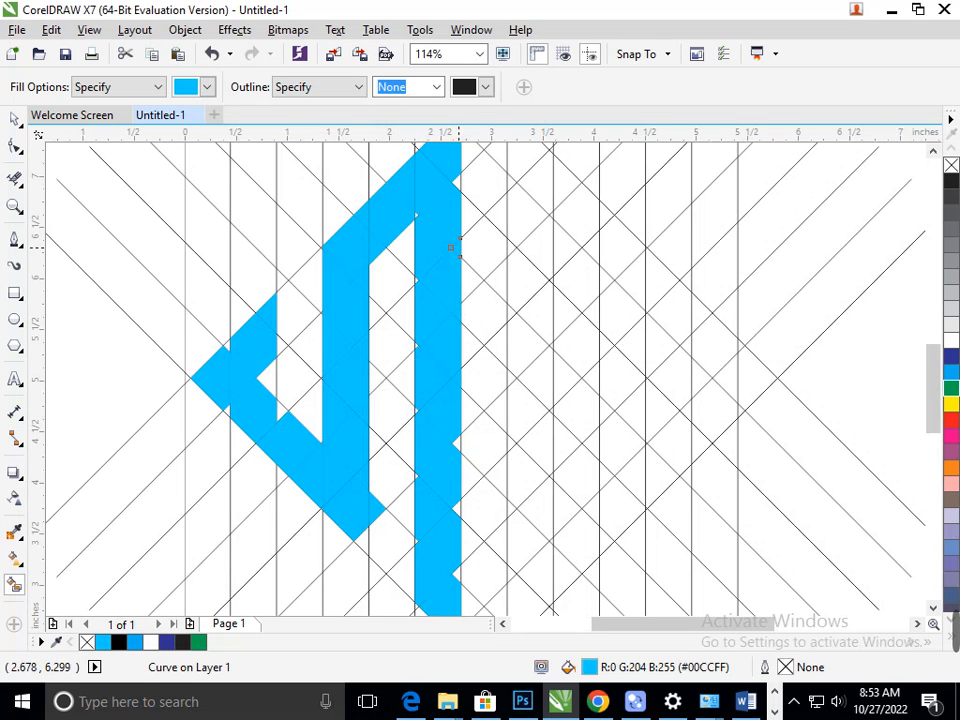
pyautogui.click(459, 180)
pyautogui.press('F2')
pyautogui.moveTo(411, 416); pyautogui.dragTo(507, 564)
pyautogui.click(474, 438)
pyautogui.click(458, 232)
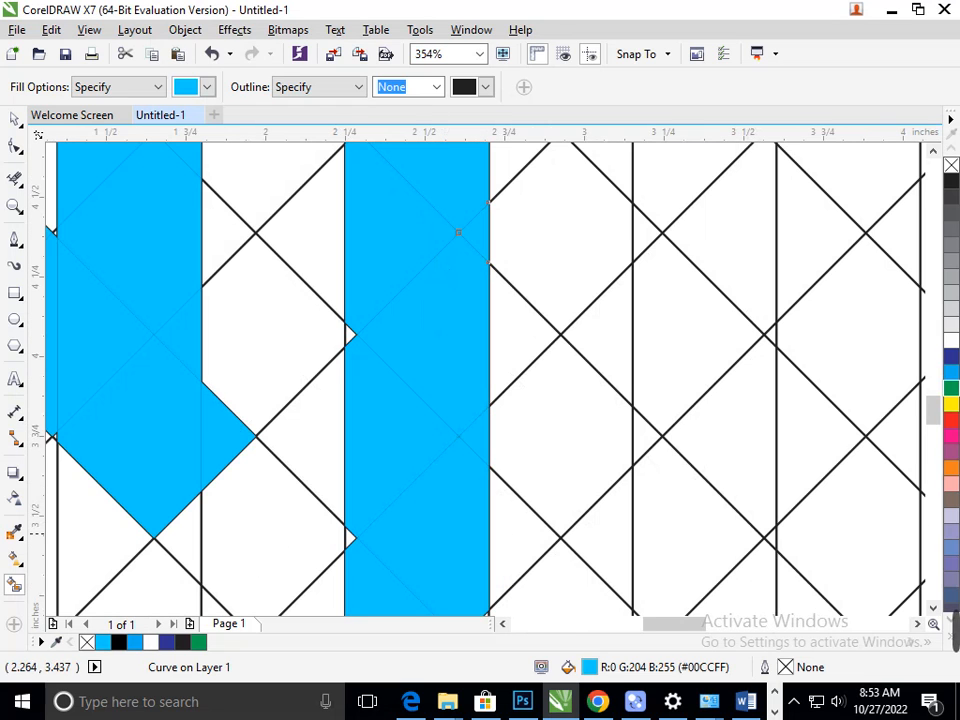
pyautogui.click(357, 537)
pyautogui.click(349, 334)
pyautogui.press('F3')
pyautogui.scroll(5, 451, 600)
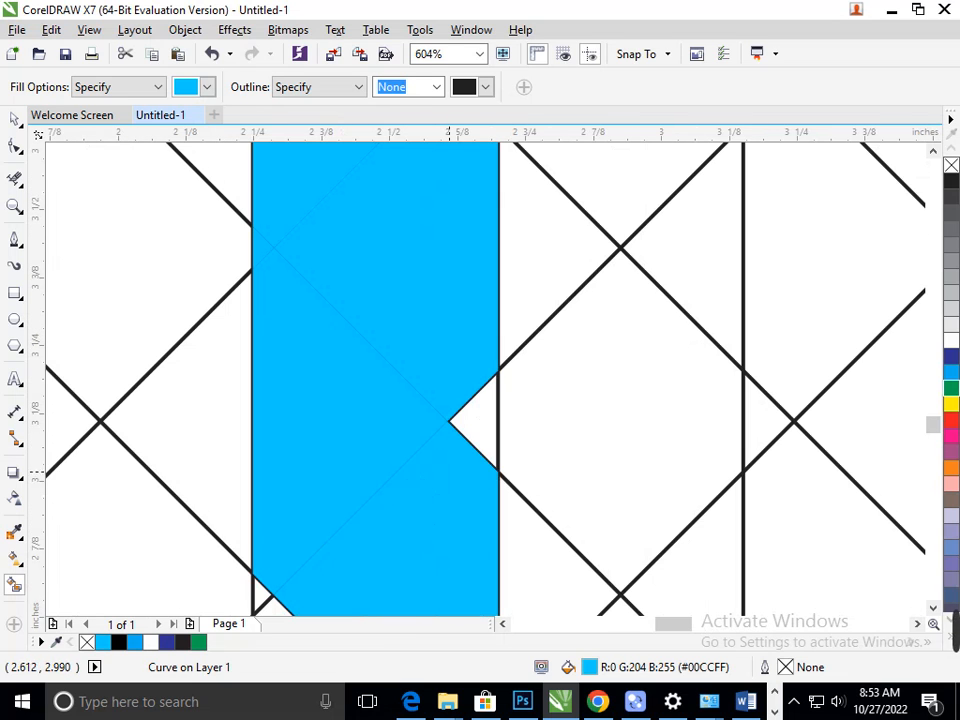
pyautogui.click(455, 573)
pyautogui.press('F3')
pyautogui.scroll(6, 418, 594)
pyautogui.click(508, 410)
pyautogui.press('F3')
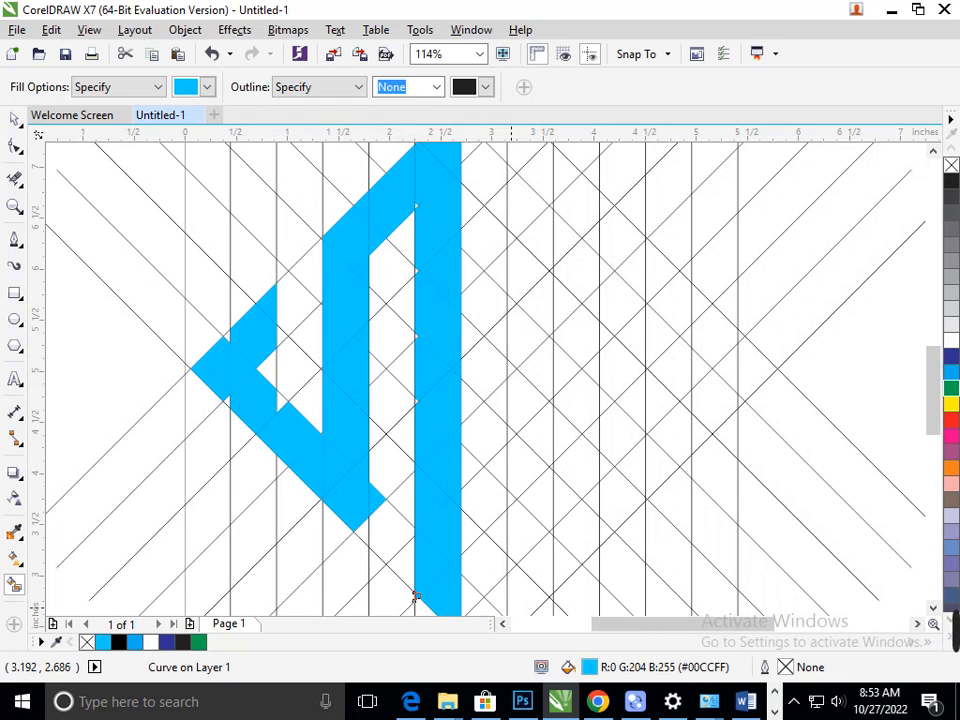
pyautogui.scroll(5, 416, 594)
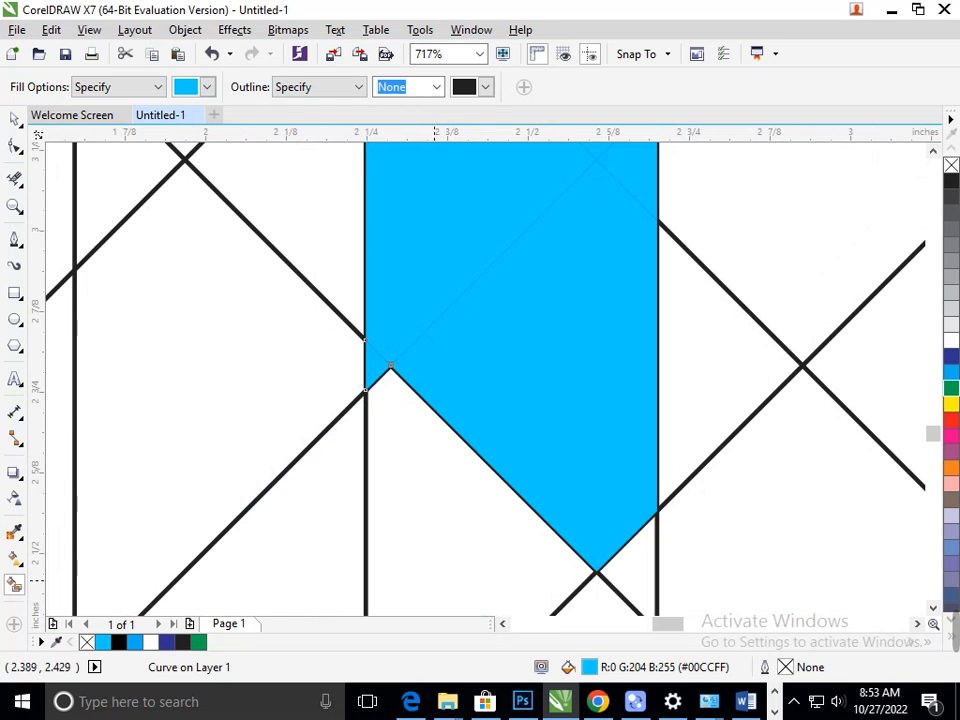
pyautogui.press('Delete')
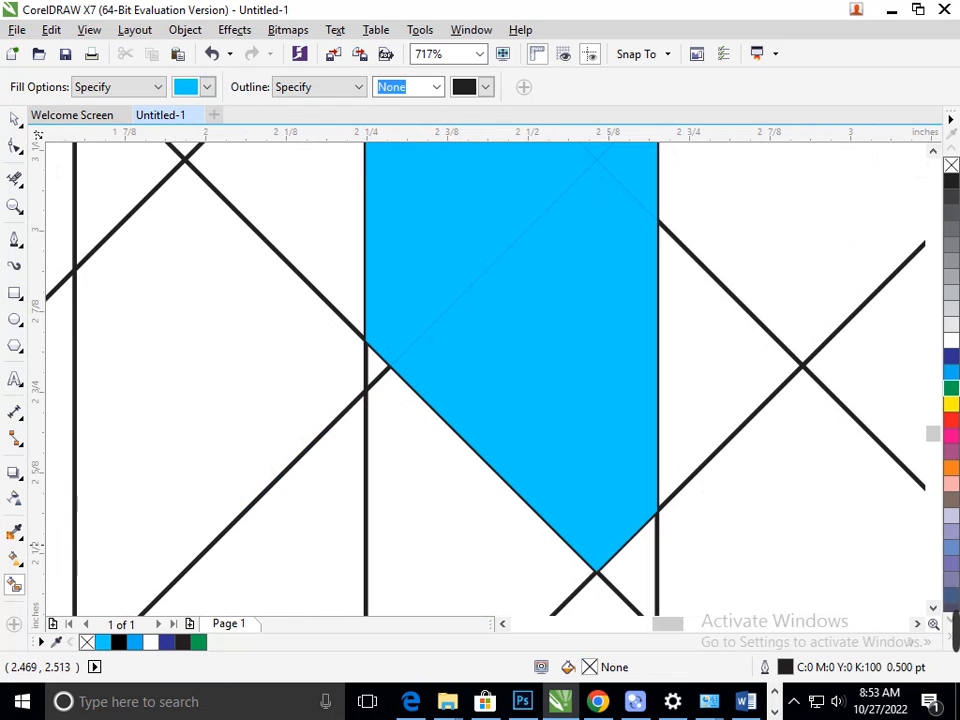
# Step: Fill the small triangle at the lower-right tip of the long vertical strip in light blue
pyautogui.press('F3')
pyautogui.press('F3')
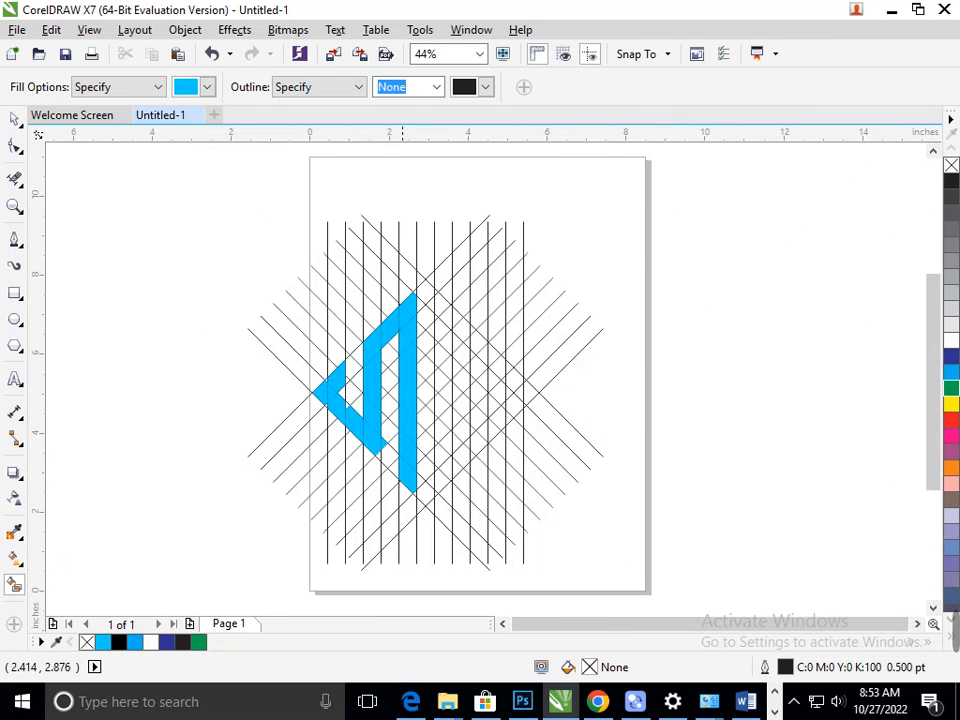
pyautogui.scroll(5, 410, 540)
pyautogui.click(415, 257)
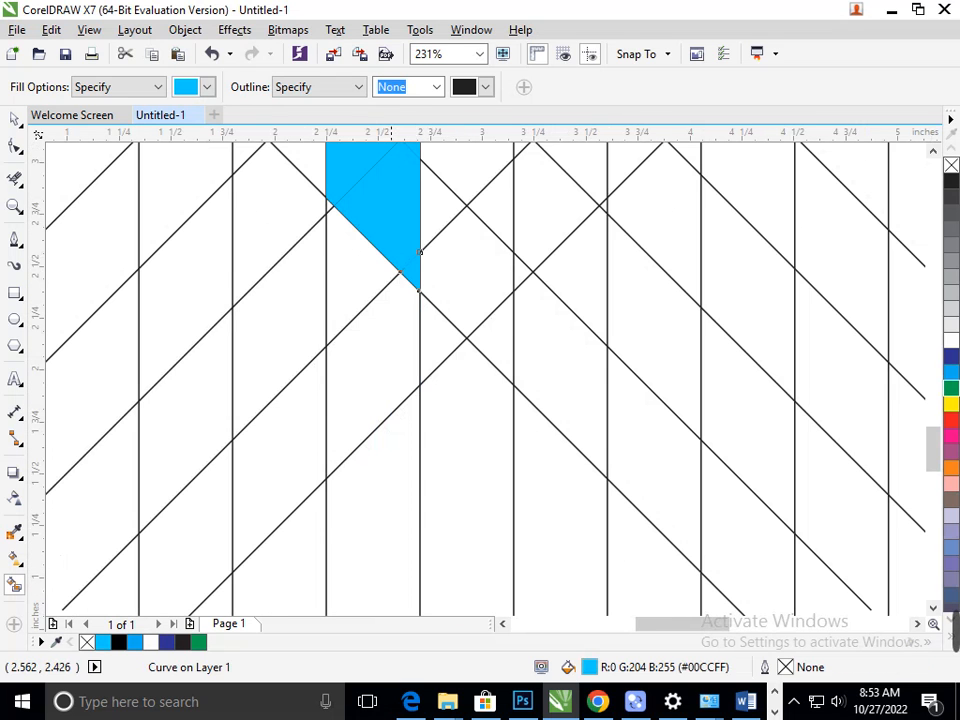
# Step: Fill the small triangular gaps along the outer edges of the left arrow shape in light blue
pyautogui.press('F3')
pyautogui.scroll(8, 350, 415)
pyautogui.scroll(-7, 37, 300)
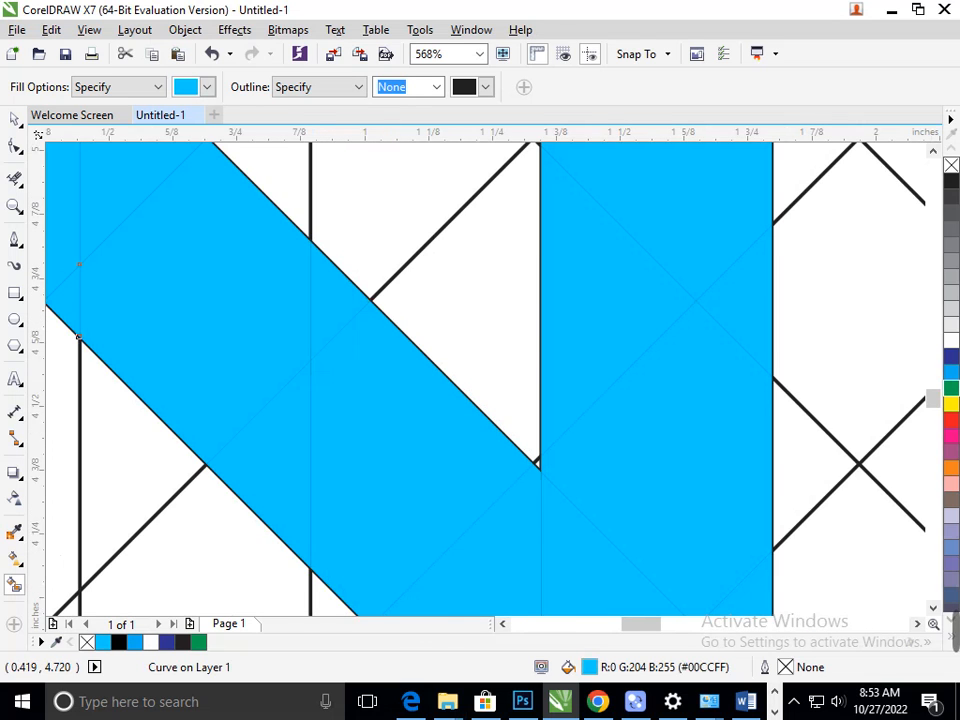
pyautogui.scroll(5, 326, 405)
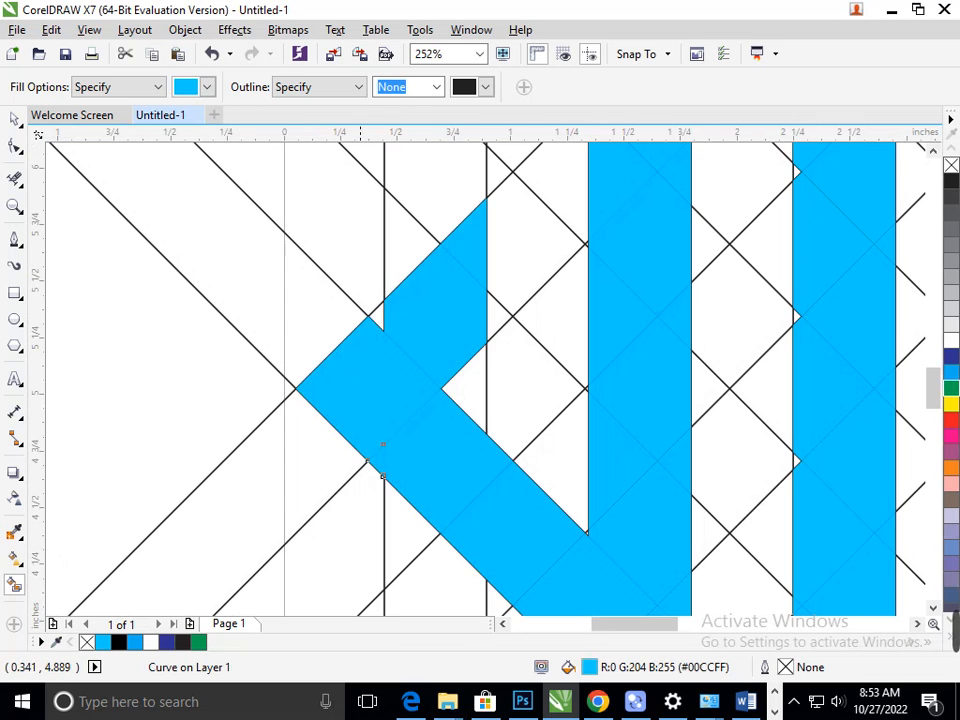
pyautogui.scroll(-5, 451, 432)
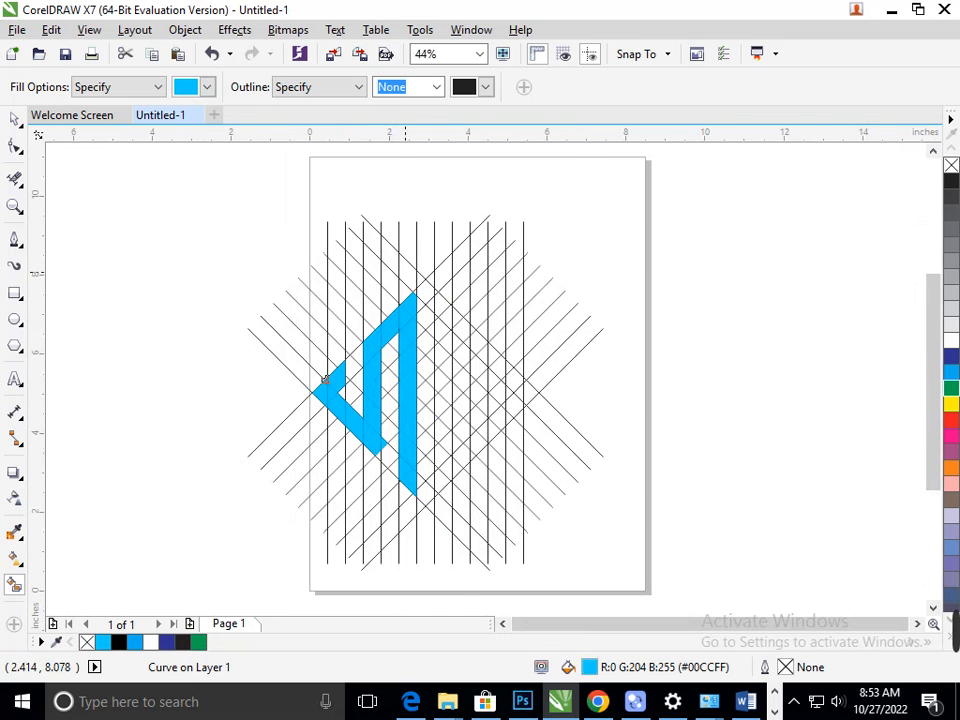
# Step: Fill the small triangles at the long strip's upper tip, inner corner and inner edge in light blue
pyautogui.scroll(5, 324, 380)
pyautogui.scroll(2, 335, 385)
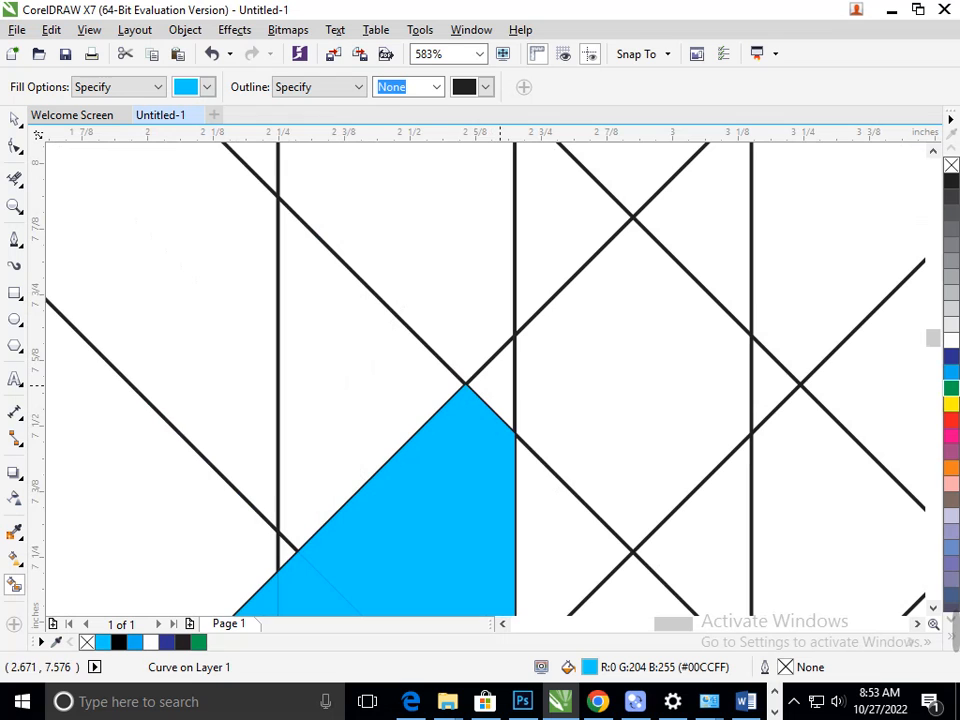
pyautogui.scroll(-4, 484, 382)
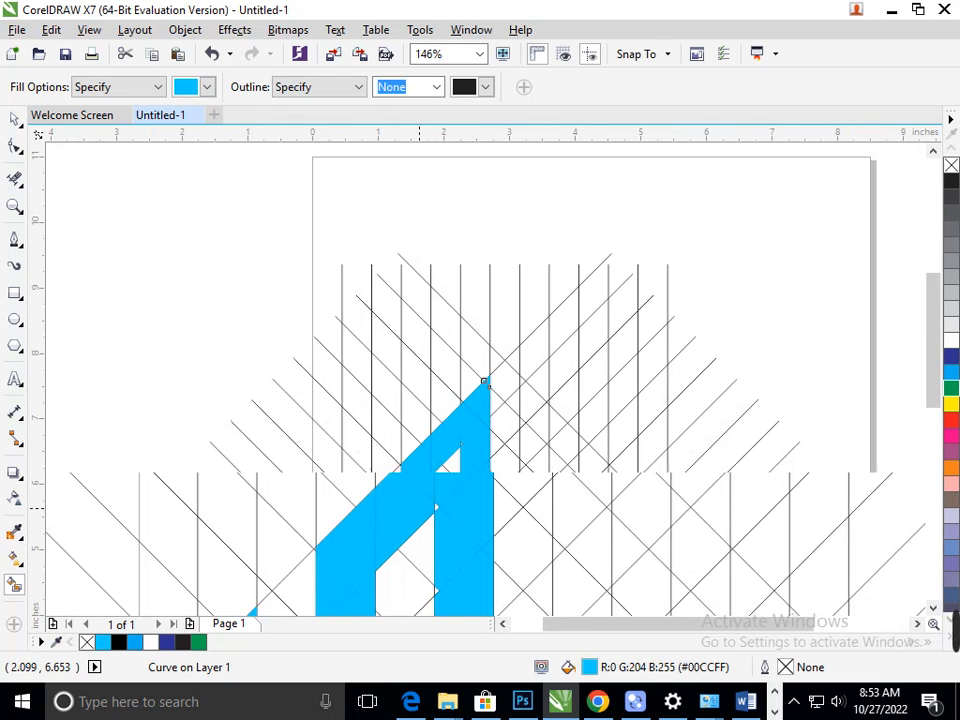
pyautogui.scroll(-1, 485, 381)
pyautogui.scroll(3, 437, 368)
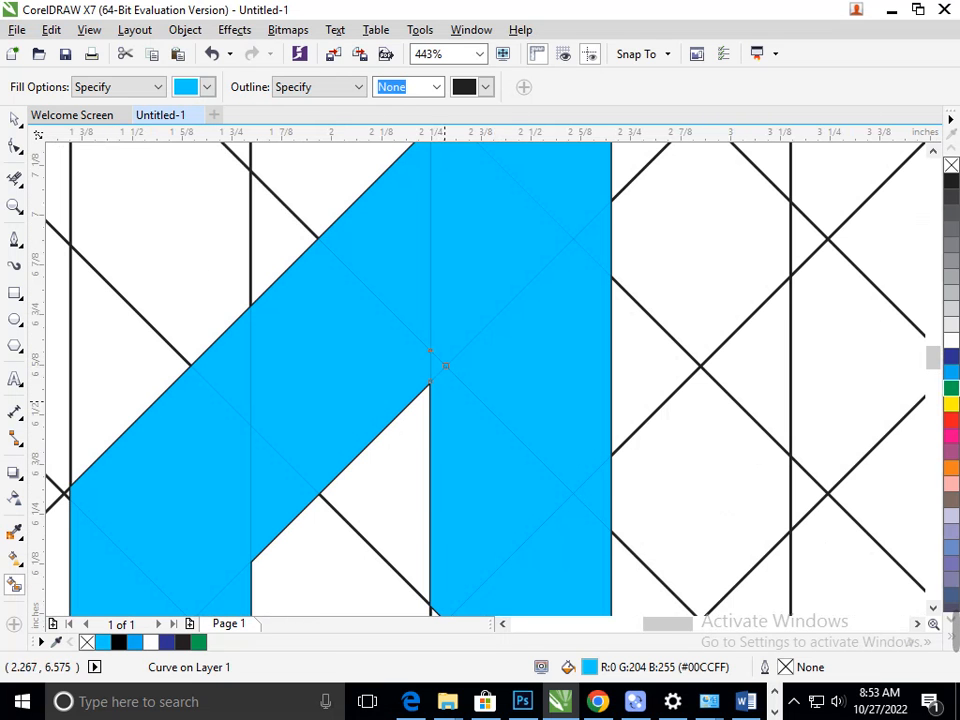
pyautogui.scroll(-3, 430, 355)
pyautogui.scroll(4, 472, 436)
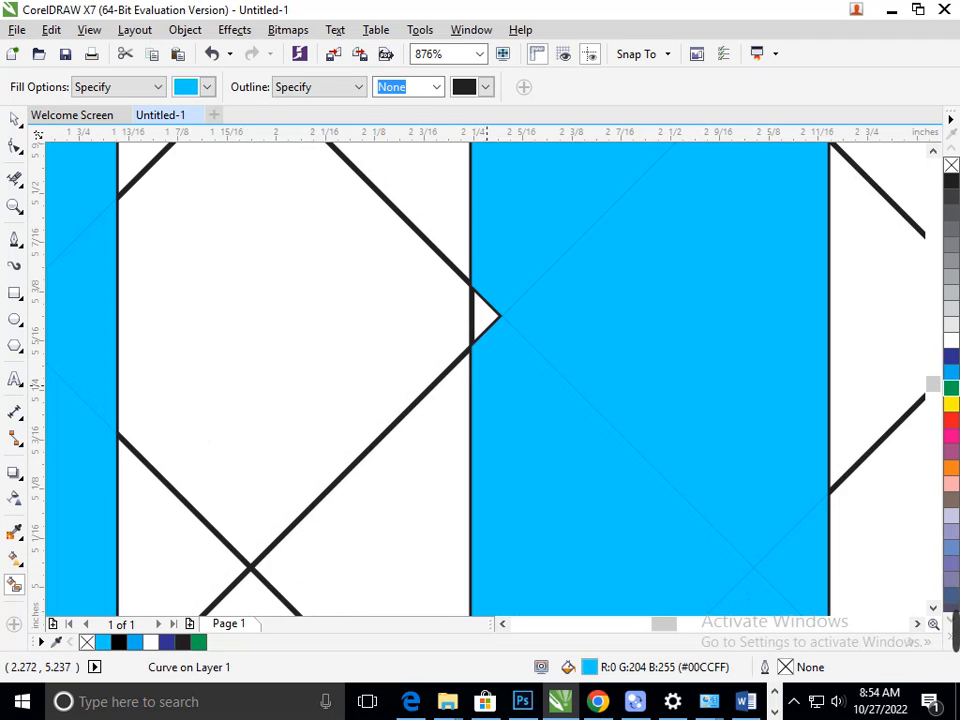
pyautogui.scroll(-5, 501, 316)
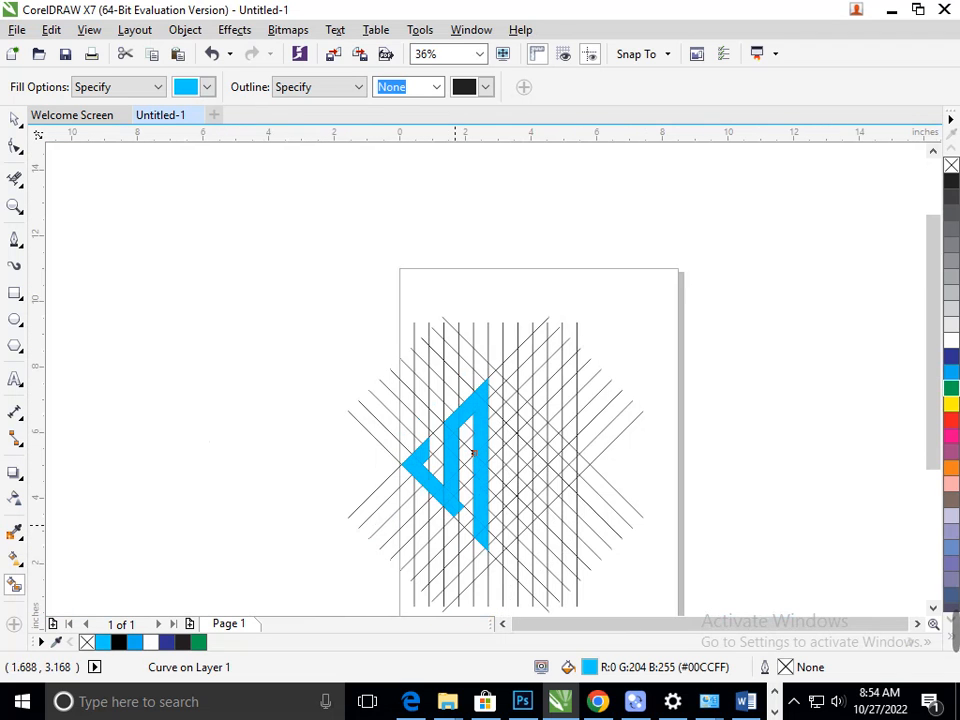
# Step: Delete the light blue cell protruding past the fourth vertical line and fill the small triangle at the arrow's lower tip
pyautogui.scroll(3, 505, 565)
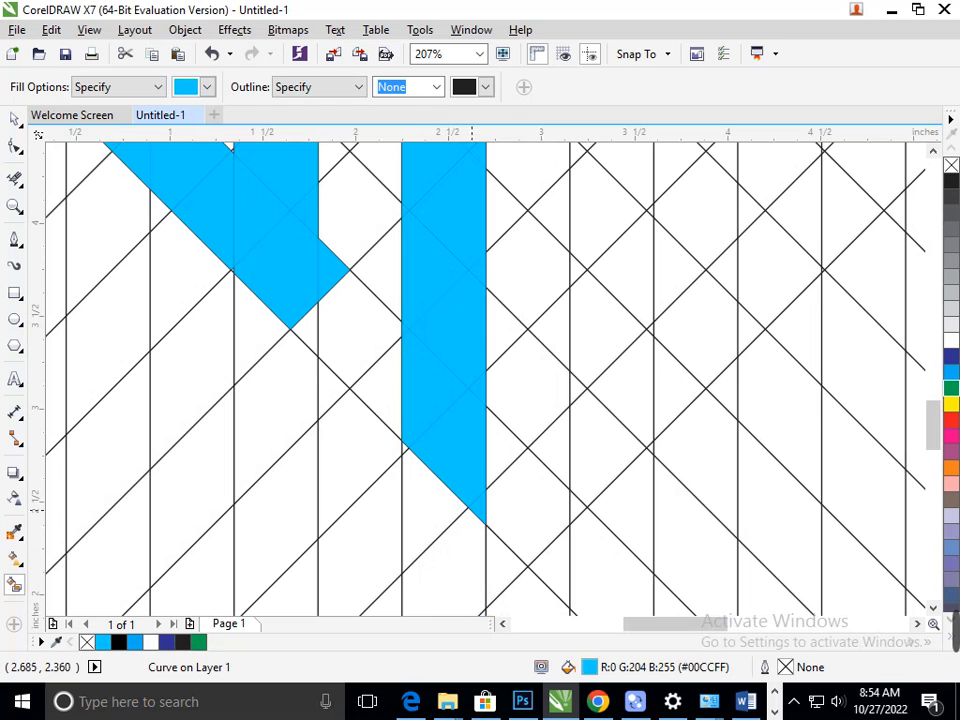
pyautogui.scroll(-4, 423, 422)
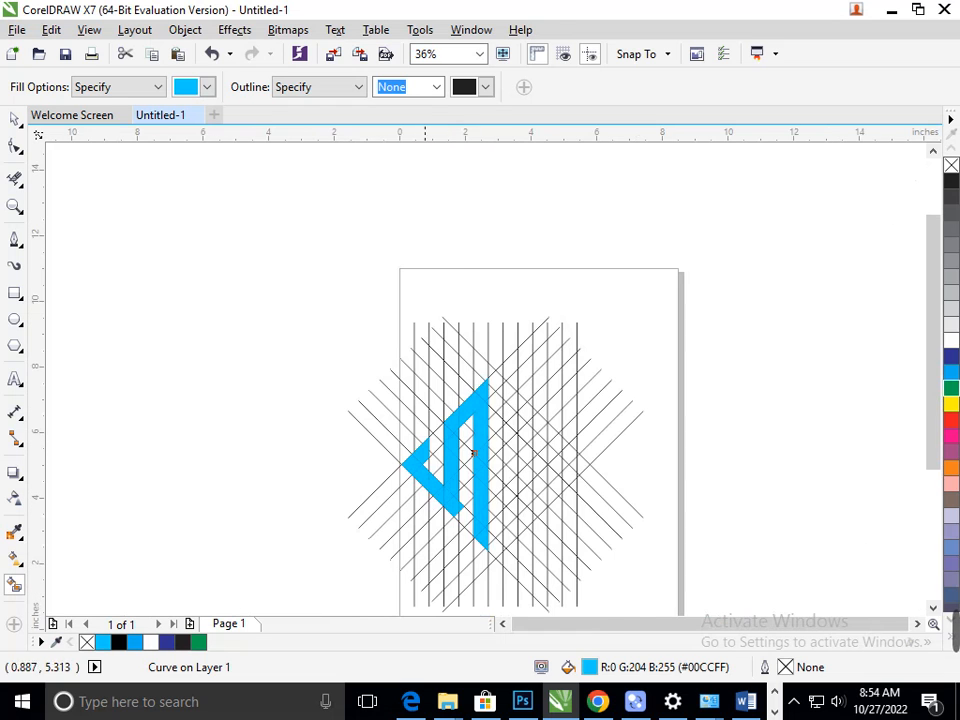
pyautogui.scroll(4, 474, 453)
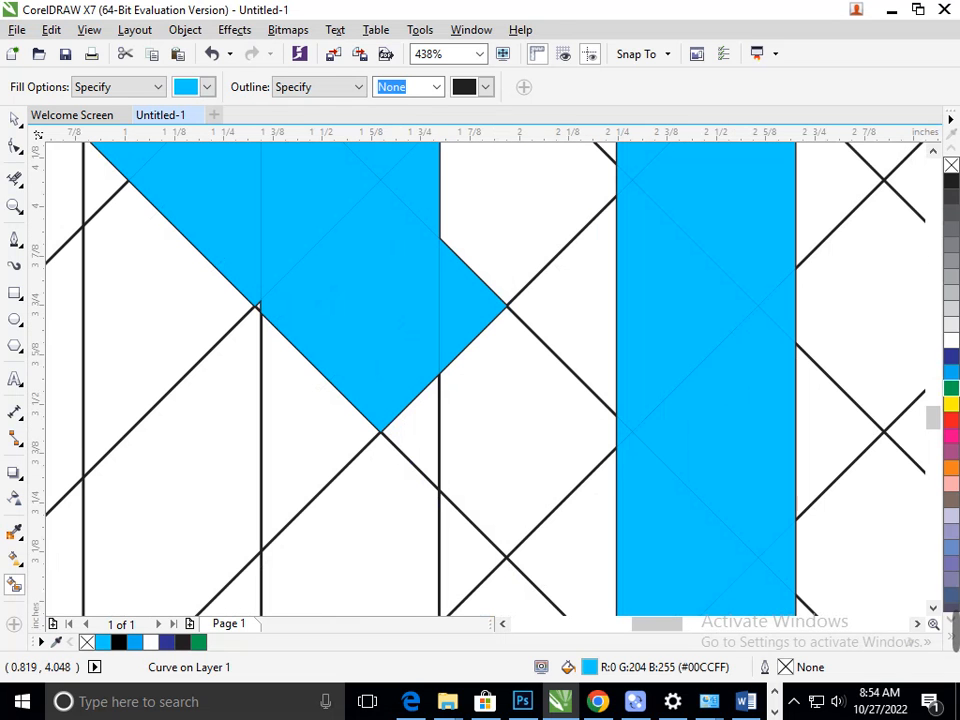
pyautogui.press('space')
pyautogui.click(466, 322)
pyautogui.press('Delete')
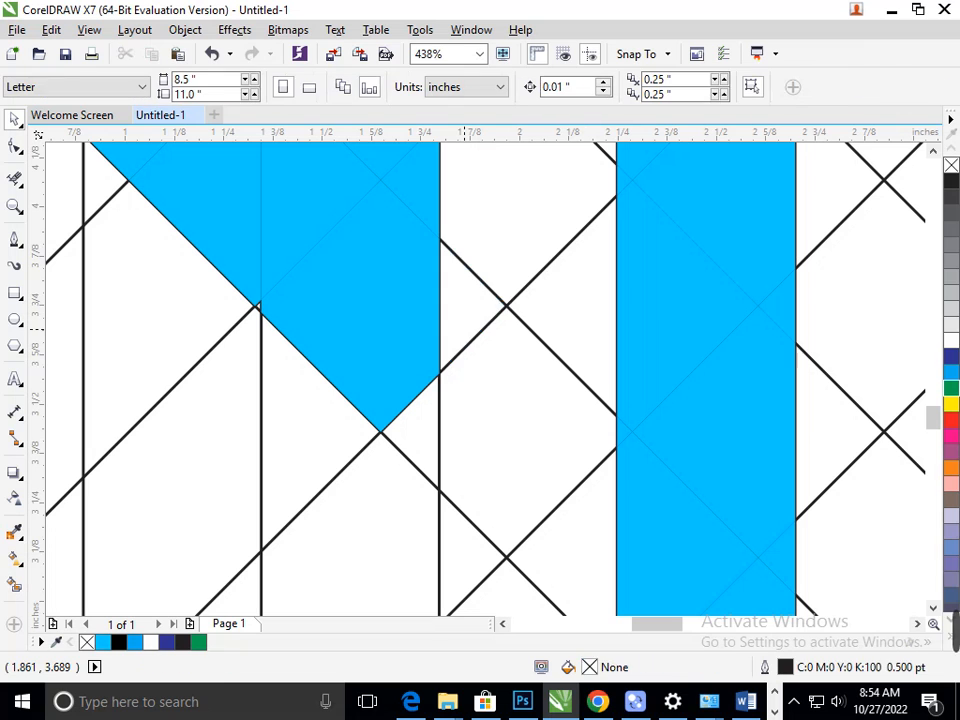
pyautogui.press('space')
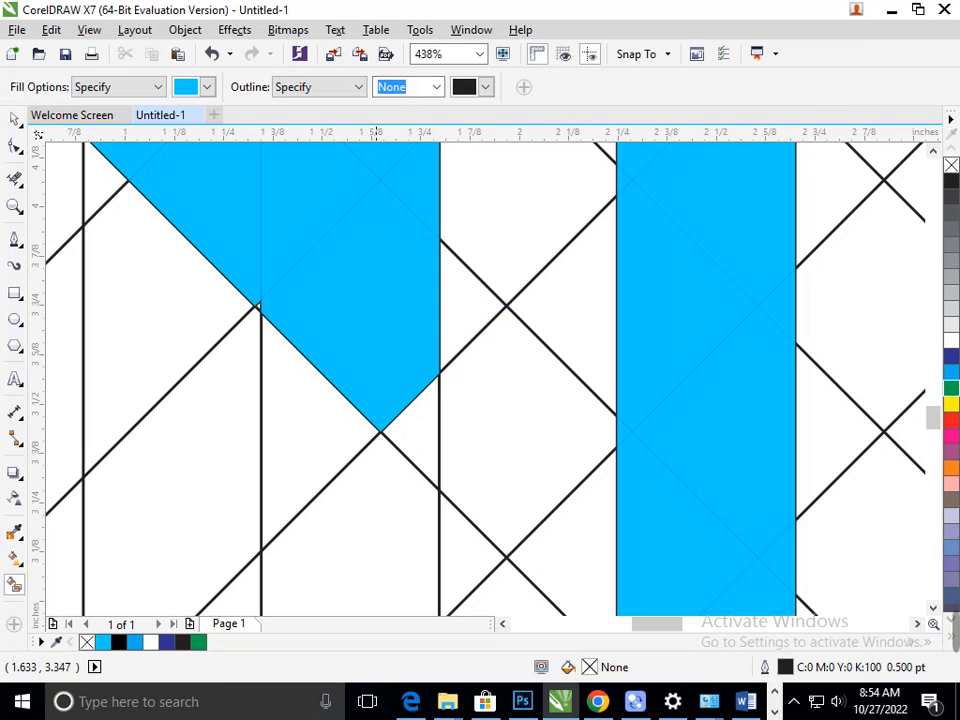
pyautogui.click(390, 438)
pyautogui.scroll(-6, 390, 438)
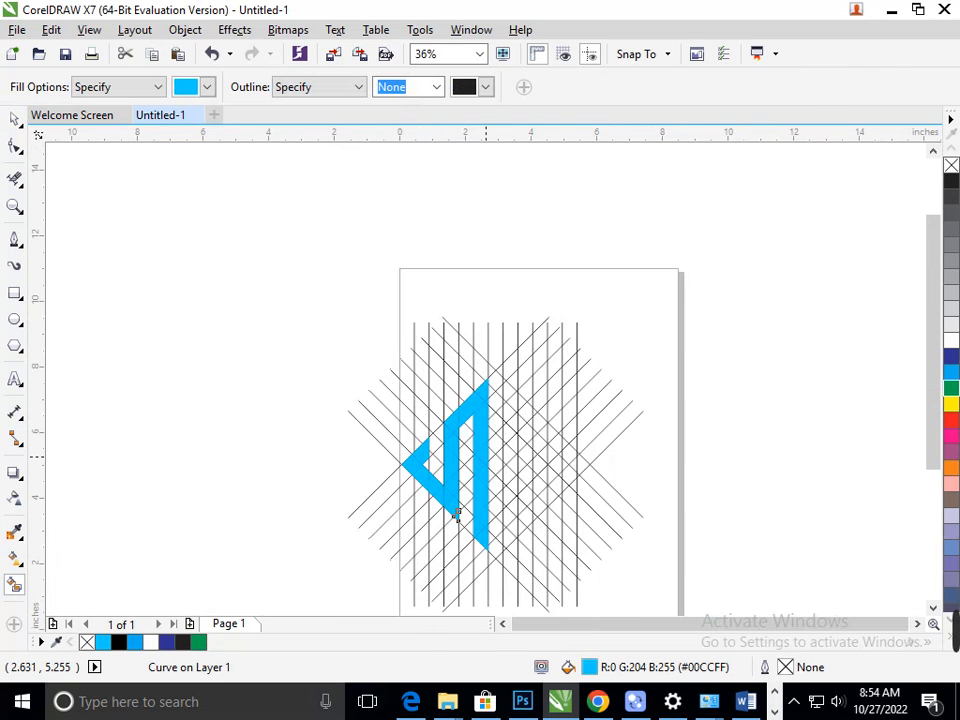
# Step: Fill the gap midway along the long strip's inner edge and the inner corner where the arrow's diagonal arm meets the column
pyautogui.scroll(4, 456, 514)
pyautogui.click(436, 333)
pyautogui.click(793, 702)
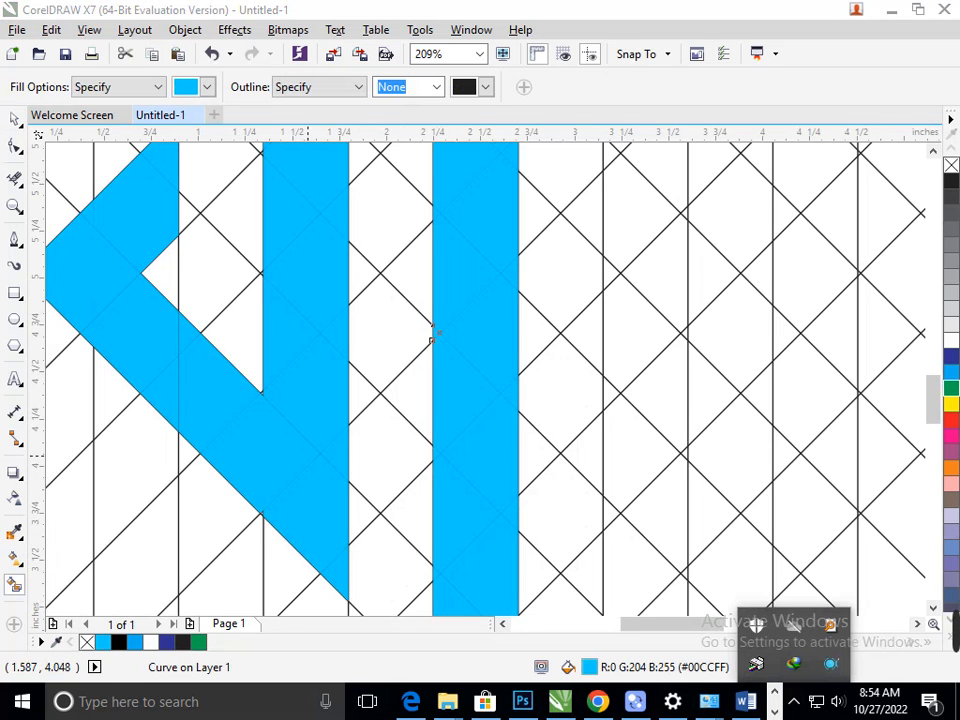
pyautogui.rightClick(160, 325)
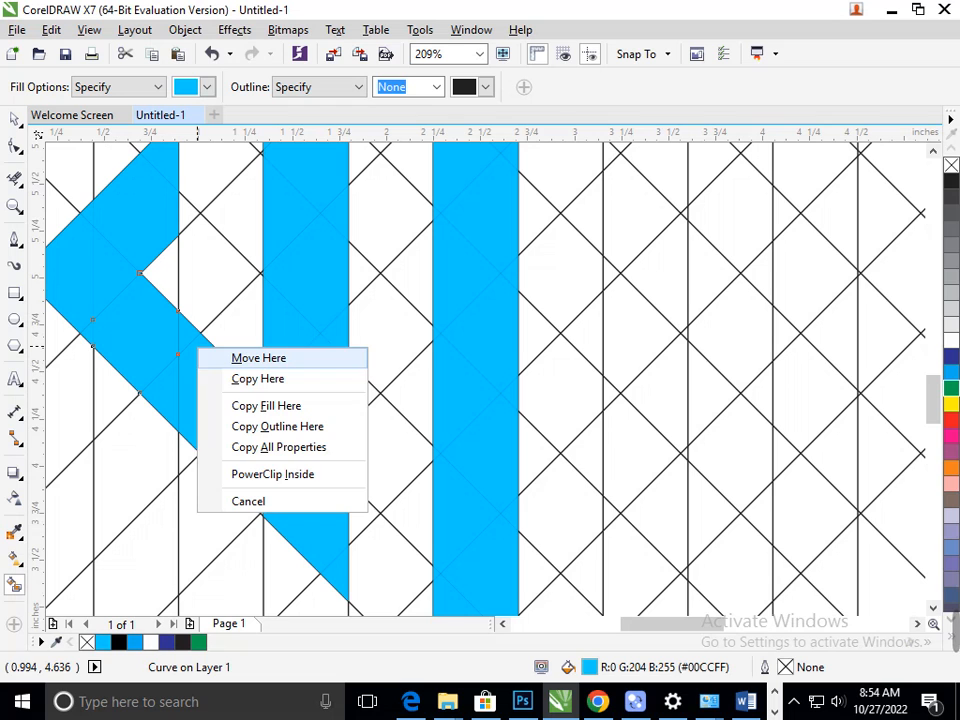
pyautogui.click(99, 275)
pyautogui.scroll(5, 107, 284)
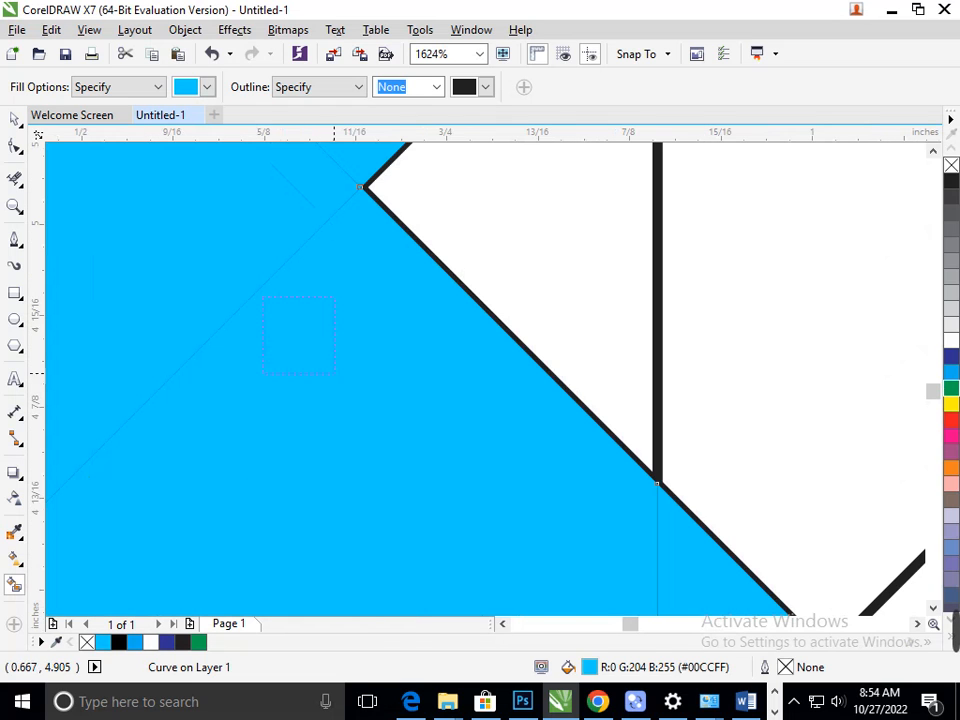
pyautogui.scroll(-5, 360, 187)
pyautogui.rightClick(350, 188)
# Step: Fill the remaining small triangle near the upper part of the long strip's inner edge in light blue
pyautogui.click(14, 118)
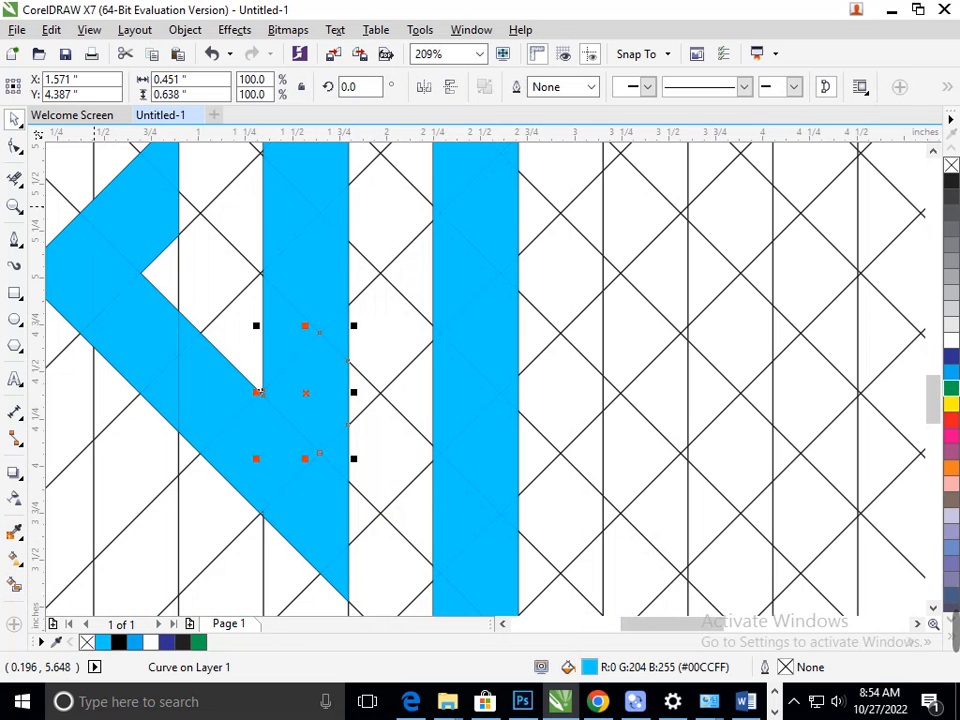
pyautogui.scroll(-5, 174, 294)
pyautogui.moveTo(346, 348); pyautogui.dragTo(469, 543)
pyautogui.scroll(3, 411, 485)
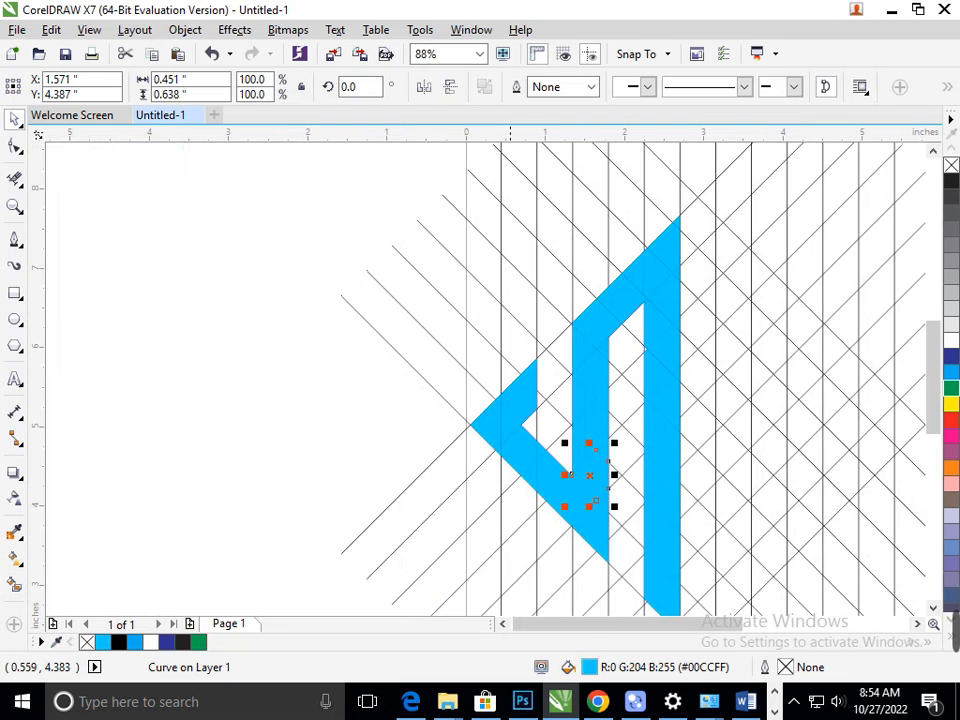
pyautogui.scroll(2, 491, 481)
pyautogui.press('F2')
pyautogui.moveTo(537, 252); pyautogui.dragTo(614, 347)
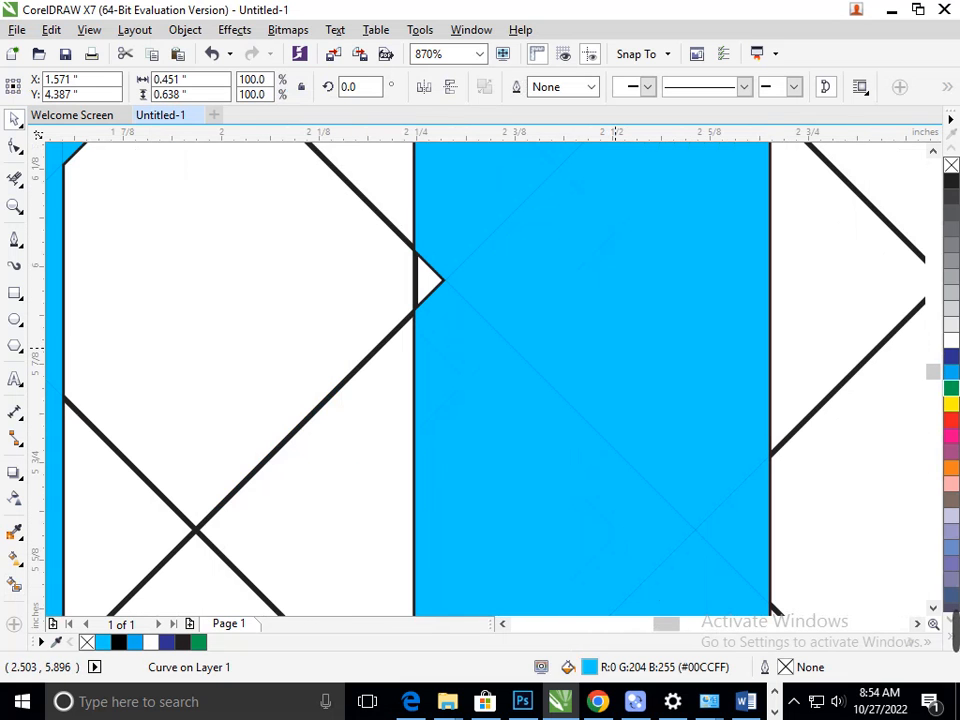
pyautogui.click(14, 585)
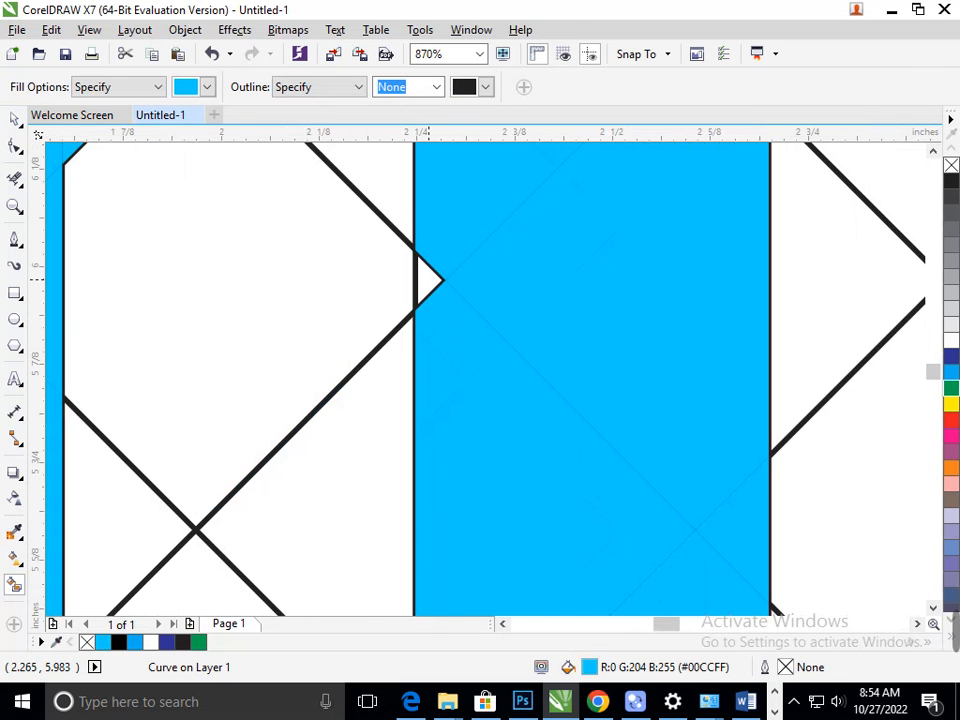
pyautogui.scroll(-4, 561, 281)
pyautogui.scroll(-2, 644, 349)
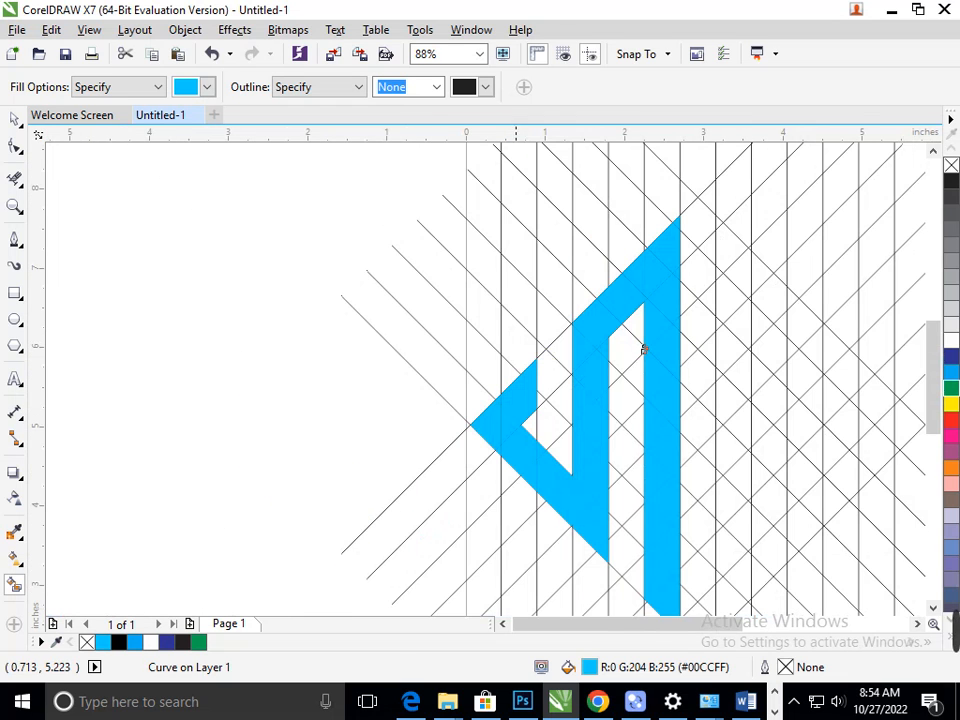
pyautogui.scroll(-2, 586, 345)
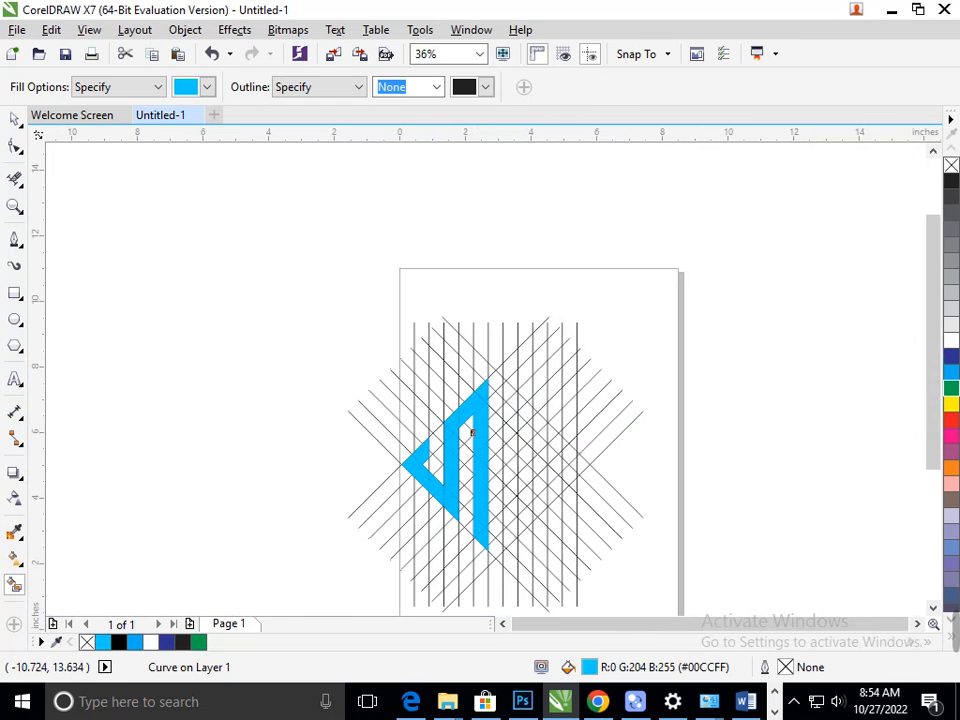
# Step: Start a new strip by filling the lower cells between the seventh and eighth vertical lines in light blue
pyautogui.click(14, 119)
pyautogui.click(80, 552)
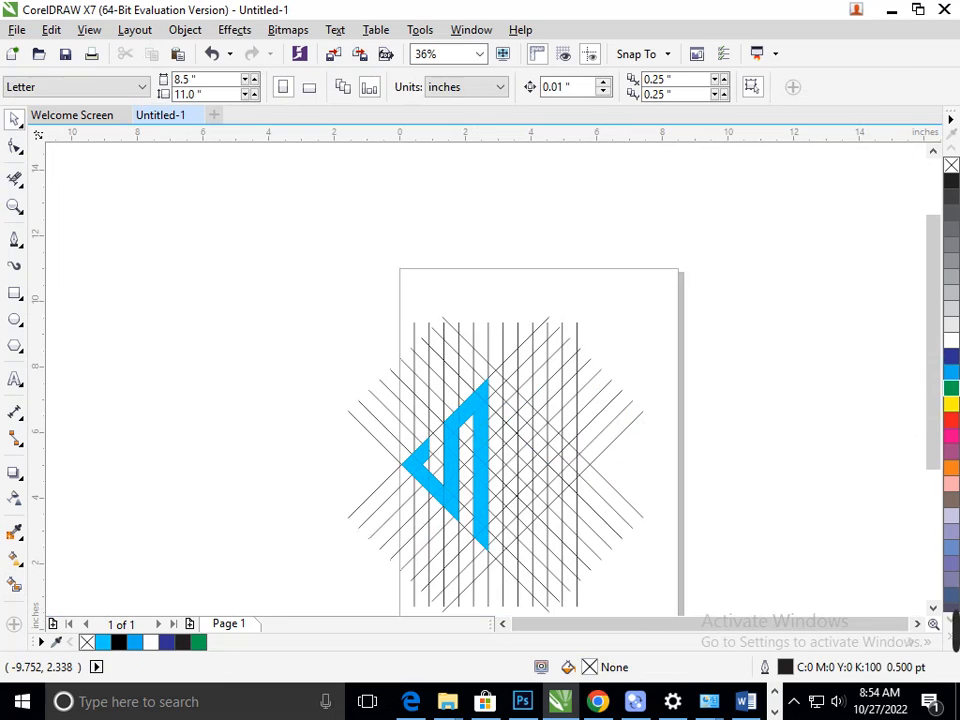
pyautogui.click(14, 585)
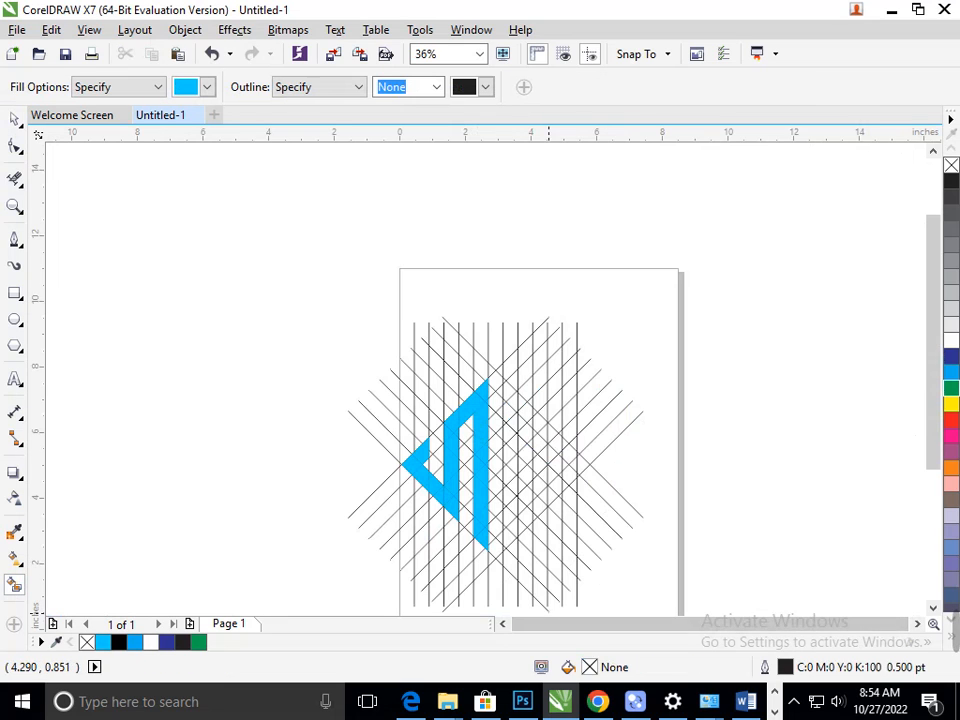
pyautogui.click(508, 537)
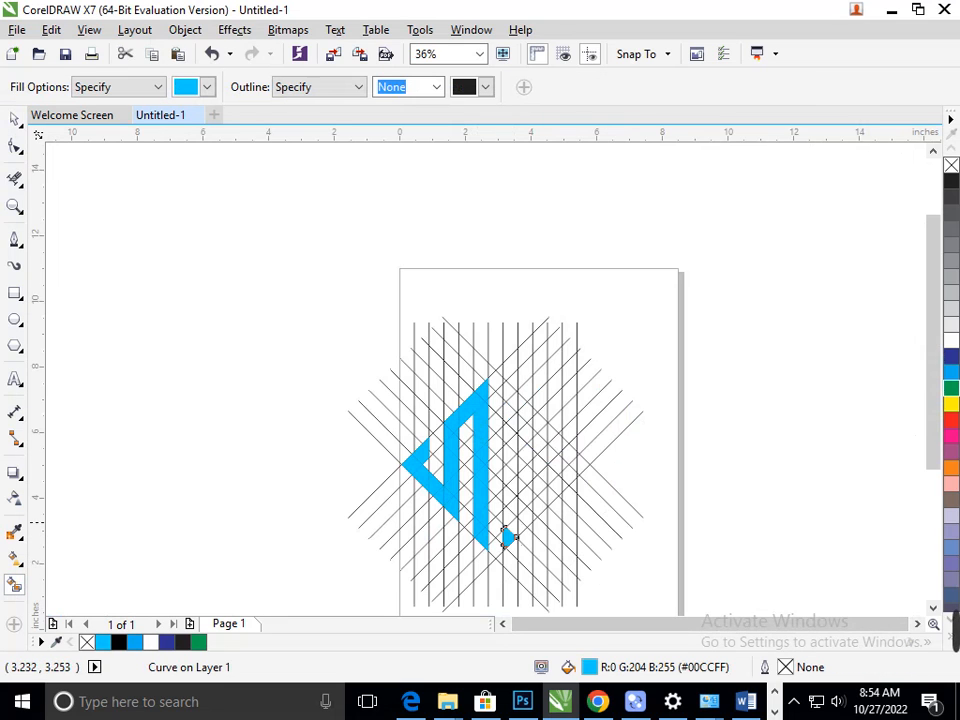
pyautogui.scroll(5, 508, 537)
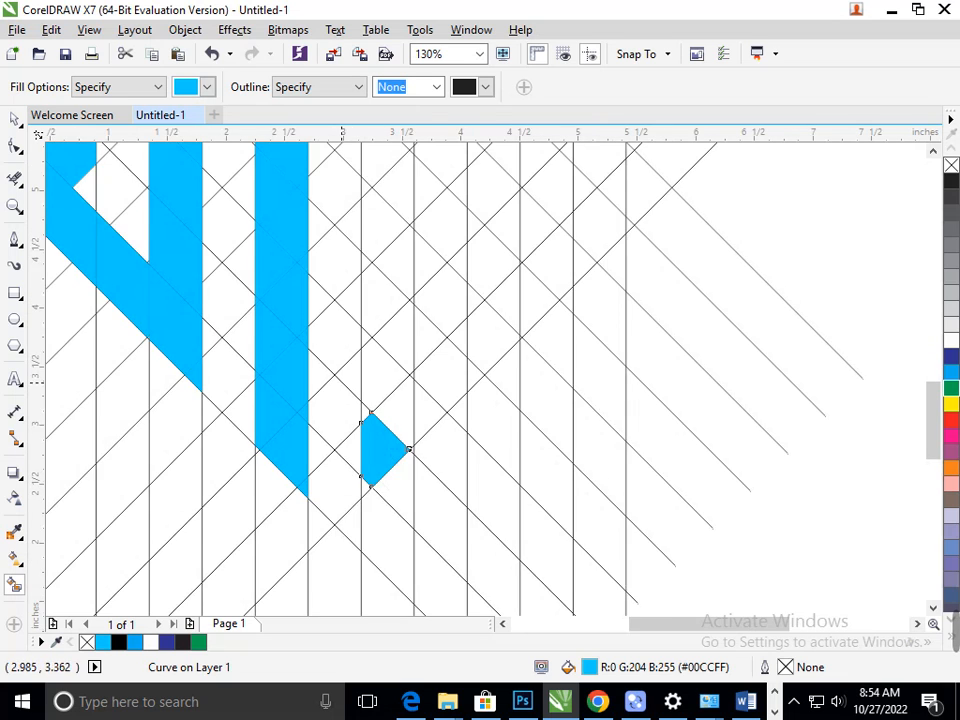
pyautogui.scroll(5, 355, 460)
pyautogui.click(366, 412)
pyautogui.click(387, 418)
pyautogui.scroll(-5, 477, 410)
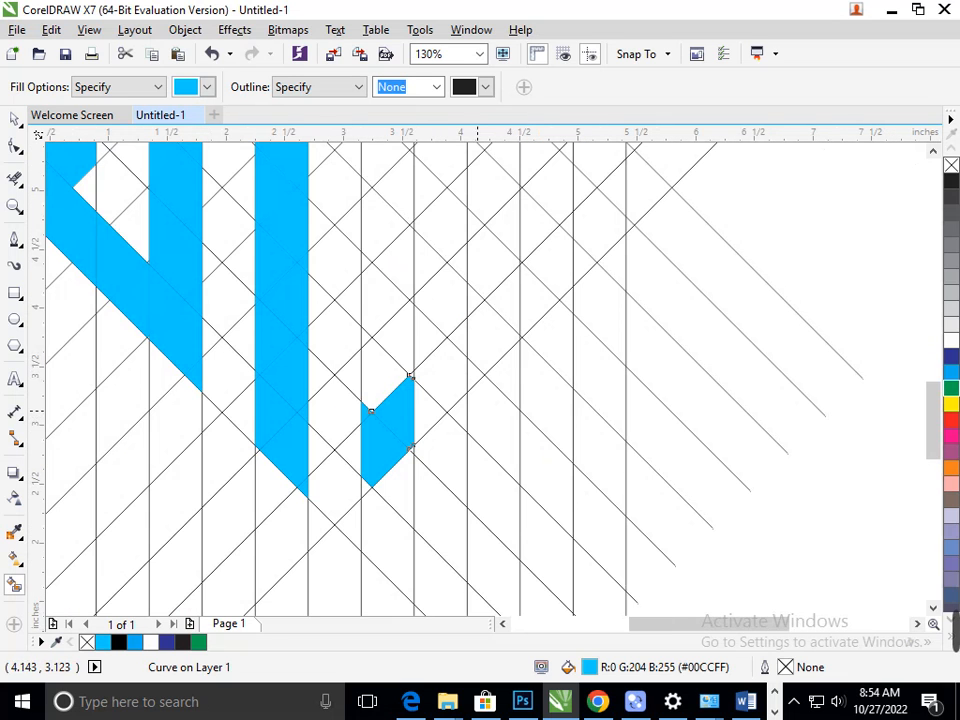
# Step: Extend the new strip upward by filling its middle cells between the seventh and eighth vertical lines in light blue
pyautogui.click(378, 345)
pyautogui.click(365, 338)
pyautogui.click(372, 270)
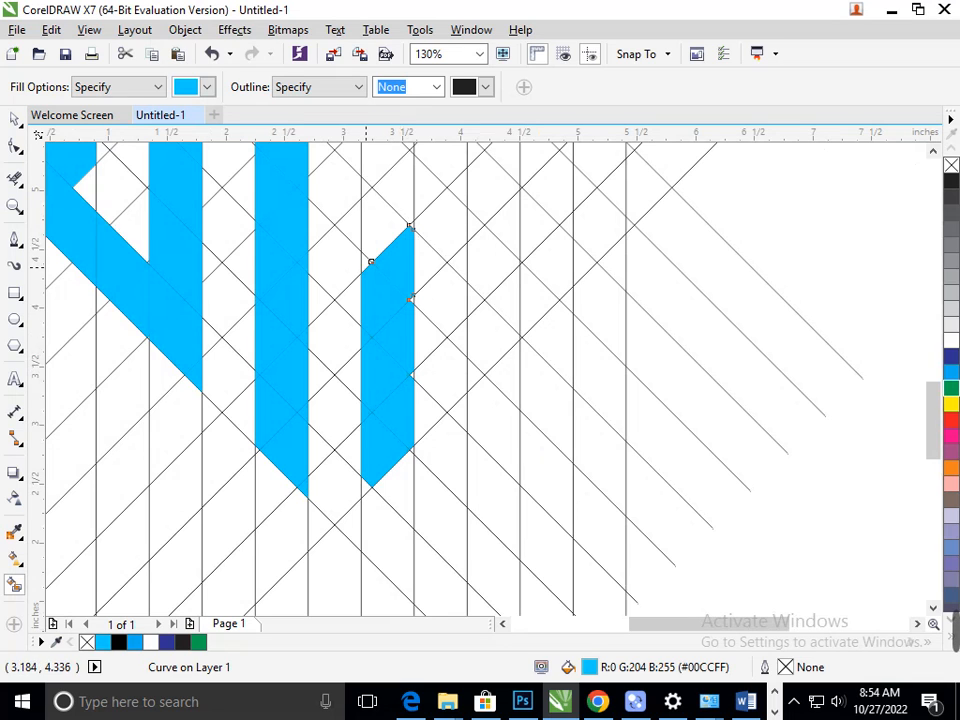
pyautogui.click(362, 242)
pyautogui.click(367, 189)
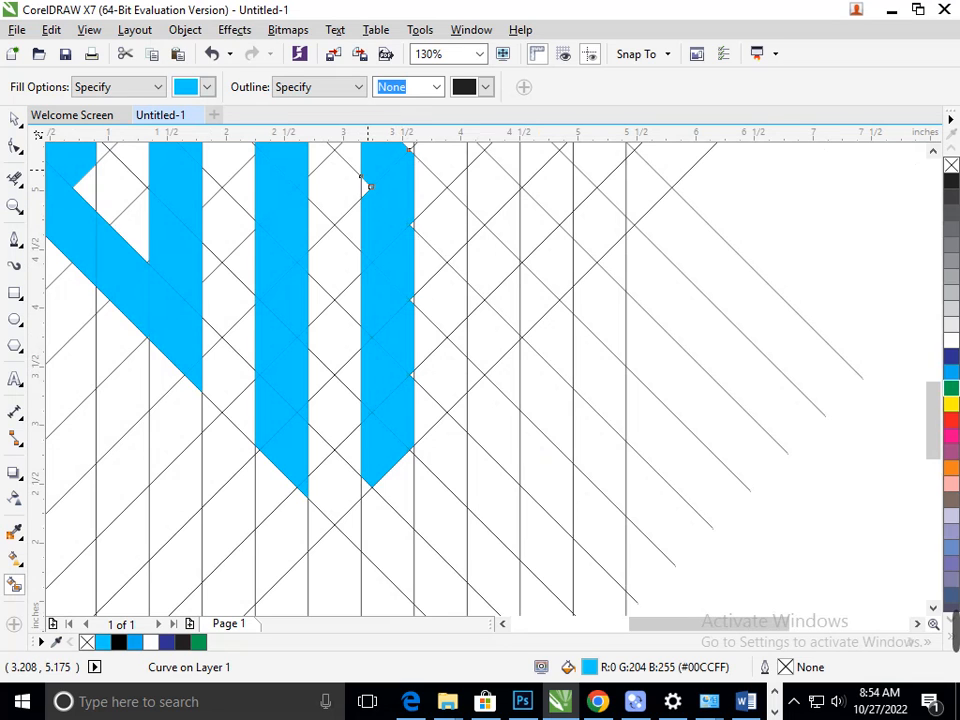
# Step: Fill the upper cells between the seventh and eighth vertical lines in light blue, reaching just above the long strip's tip
pyautogui.press('F3')
pyautogui.press('F2')
pyautogui.moveTo(482, 345); pyautogui.dragTo(581, 471)
pyautogui.click(418, 515)
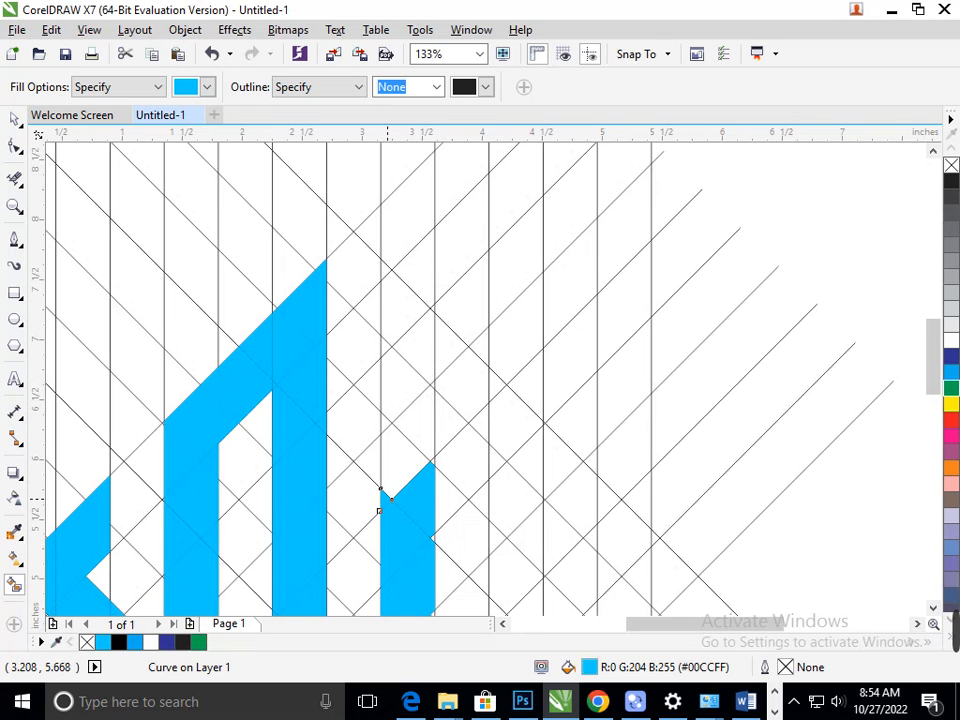
pyautogui.click(402, 455)
pyautogui.click(401, 425)
pyautogui.click(398, 401)
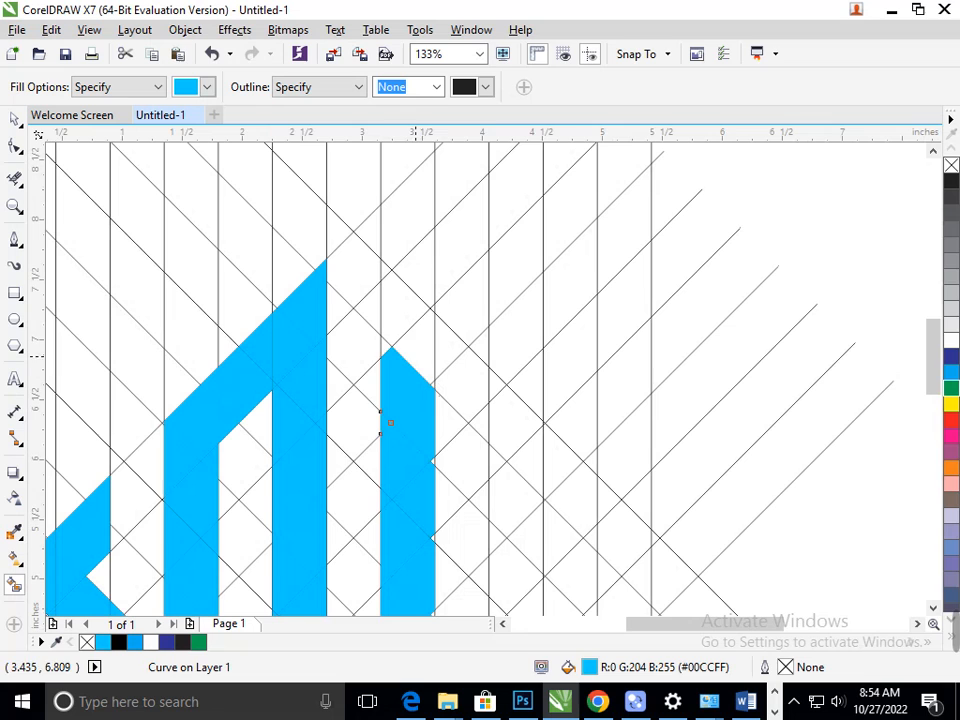
pyautogui.click(414, 351)
pyautogui.click(385, 341)
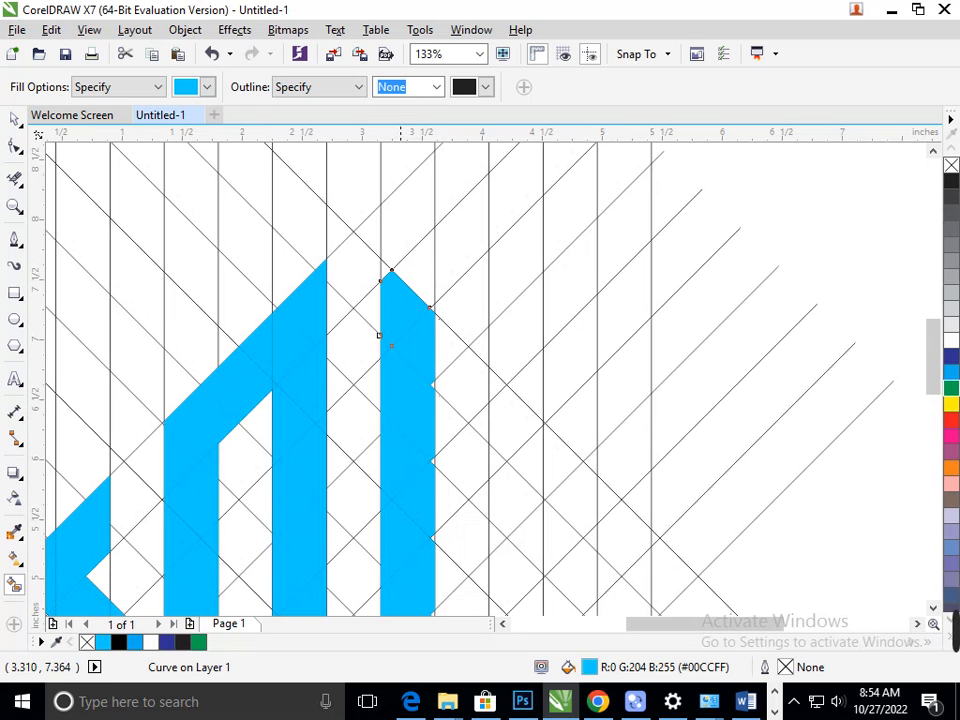
# Step: Fill the new strip up to the uppermost rising diagonal and continue the diagonal band to the ninth vertical line in light blue
pyautogui.press('F3')
pyautogui.press('F2')
pyautogui.moveTo(418, 313)
pyautogui.mouseDown()
pyautogui.moveTo(491, 347)
pyautogui.moveTo(647, 454)
pyautogui.mouseUp()
pyautogui.click(426, 380)
pyautogui.click(421, 326)
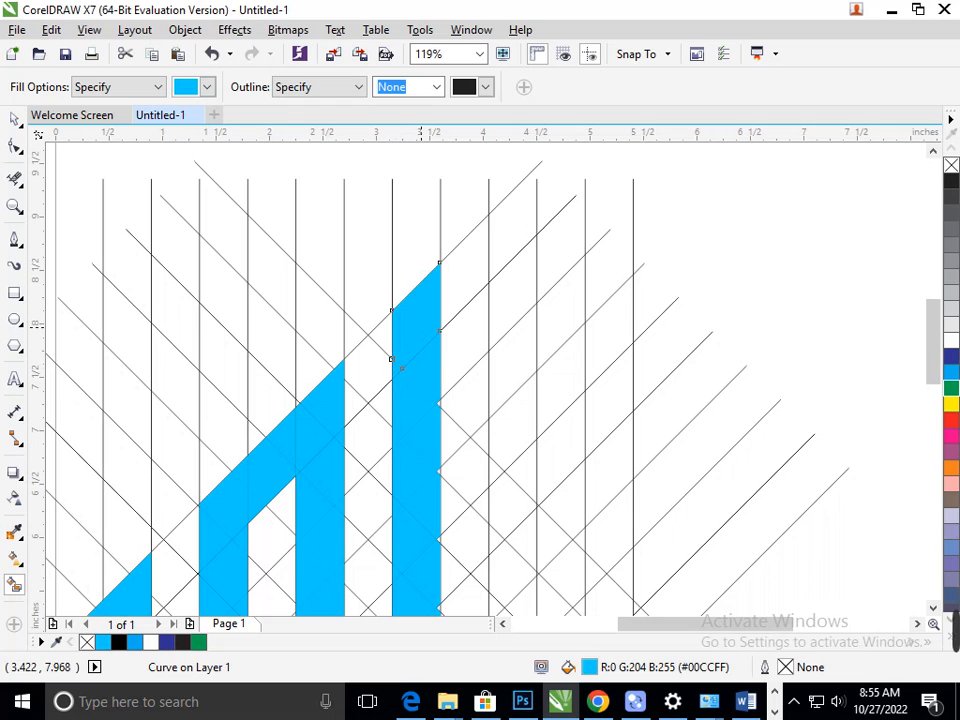
pyautogui.click(460, 282)
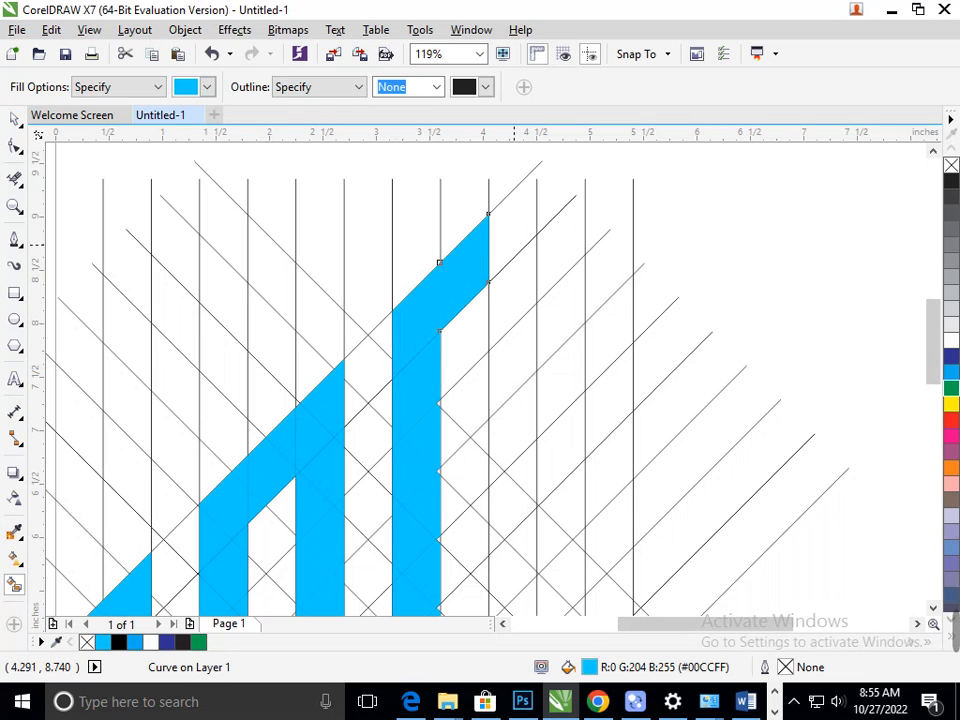
pyautogui.click(514, 244)
pyautogui.hotkey('ctrl', 'z')
pyautogui.click(503, 274)
pyautogui.hotkey('ctrl', 'z')
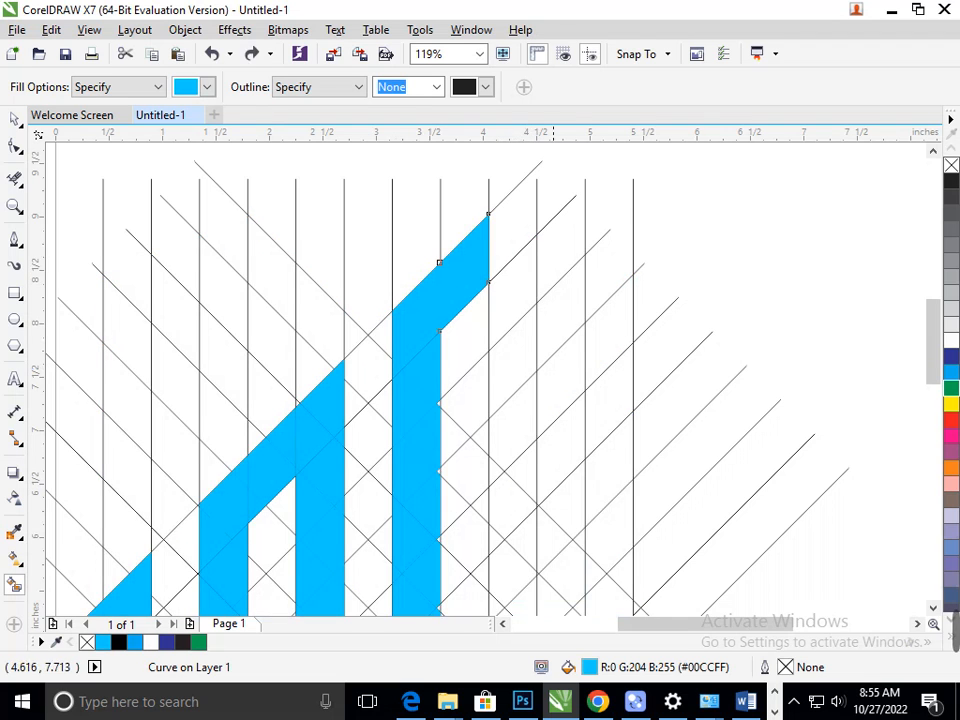
# Step: Extend the tenth vertical line upward until it crosses the end of the uppermost rising diagonal
pyautogui.press('F2')
pyautogui.moveTo(526, 177); pyautogui.dragTo(566, 219)
pyautogui.press('F3')
pyautogui.moveTo(488, 162); pyautogui.dragTo(582, 204)
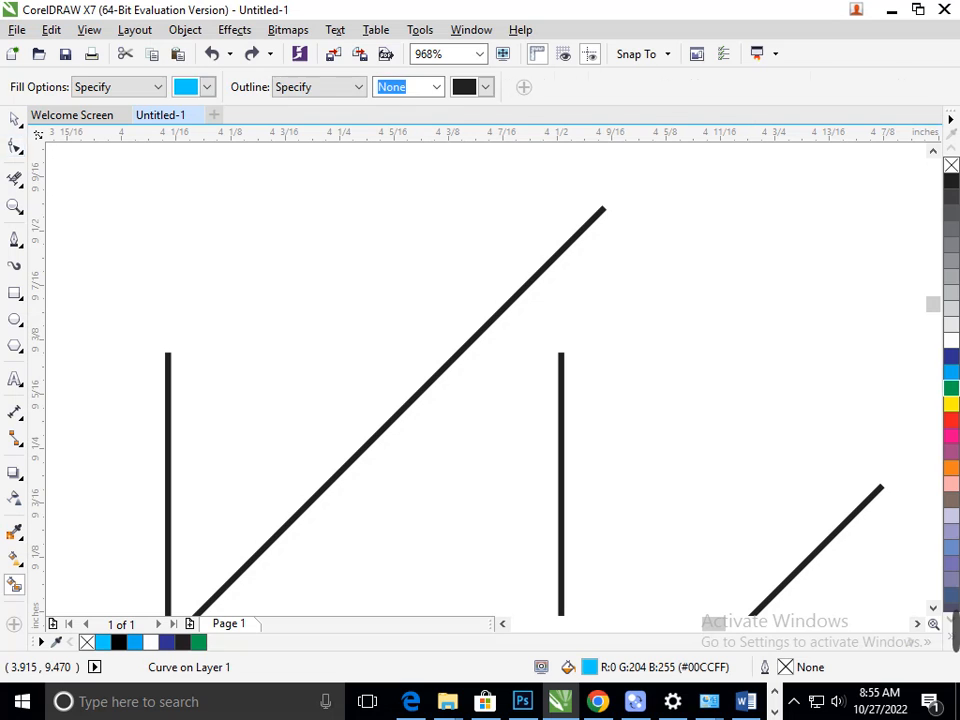
pyautogui.click(14, 146)
pyautogui.click(561, 356)
pyautogui.moveTo(561, 354); pyautogui.dragTo(563, 206)
pyautogui.press('F3')
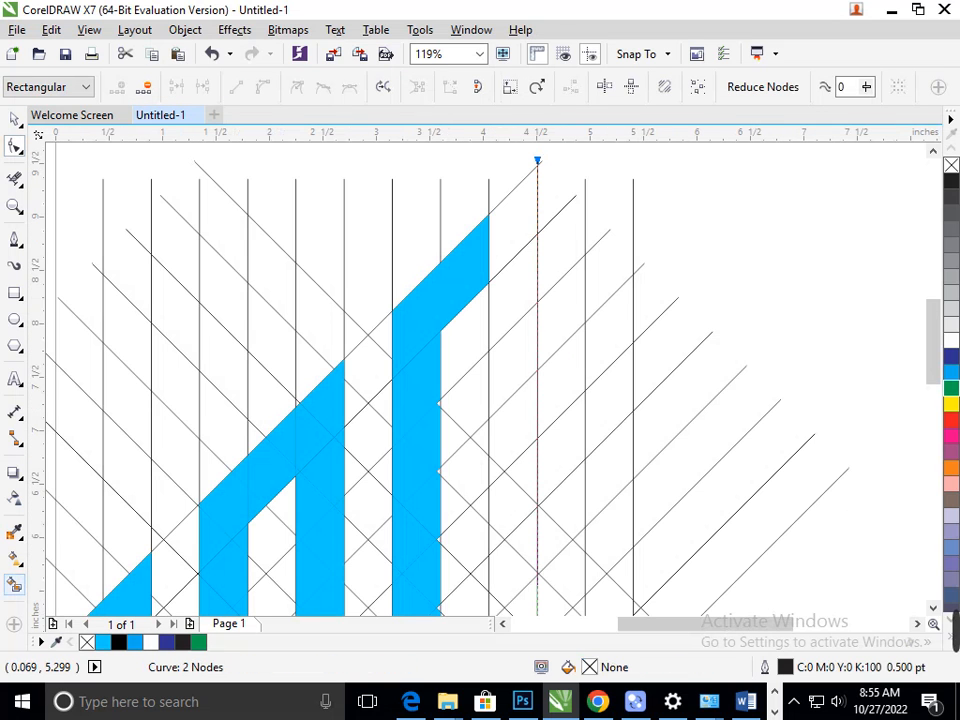
# Step: Fill the diagonal band up to the tenth vertical line and start a strip down between the ninth and tenth lines in light blue
pyautogui.click(14, 584)
pyautogui.click(520, 230)
pyautogui.click(518, 287)
pyautogui.click(517, 366)
pyautogui.click(520, 427)
pyautogui.click(510, 491)
pyautogui.click(518, 473)
pyautogui.click(497, 473)
pyautogui.click(498, 538)
pyautogui.click(522, 539)
pyautogui.click(516, 561)
pyautogui.press('F3')
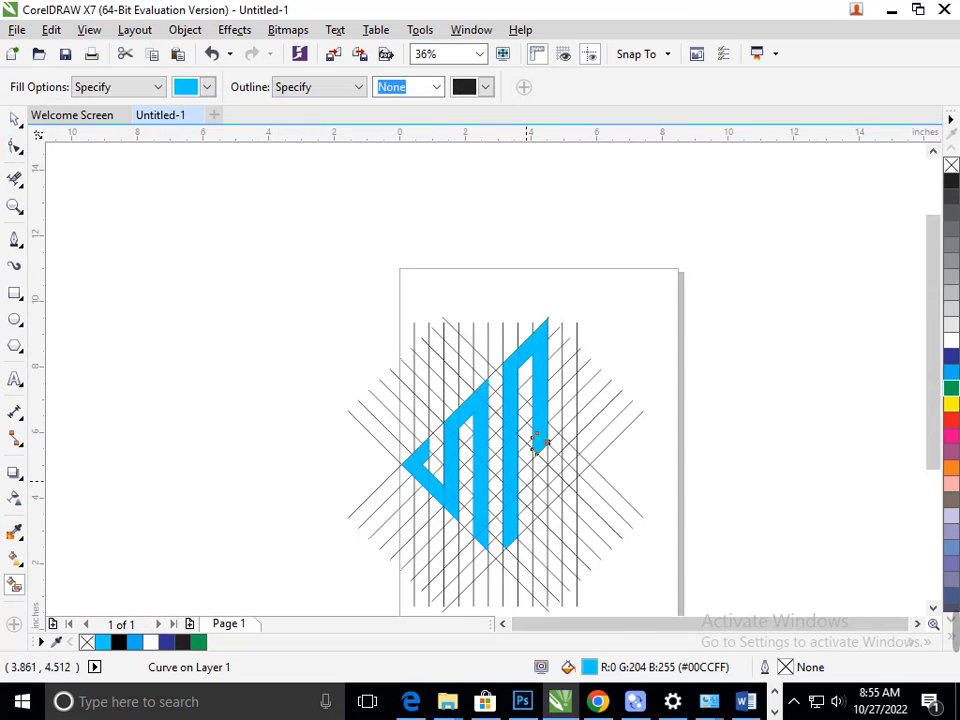
# Step: Extend the strip between the ninth and tenth vertical lines downward by filling its lower cells in light blue
pyautogui.scroll(4, 553, 450)
pyautogui.click(549, 425)
pyautogui.click(545, 414)
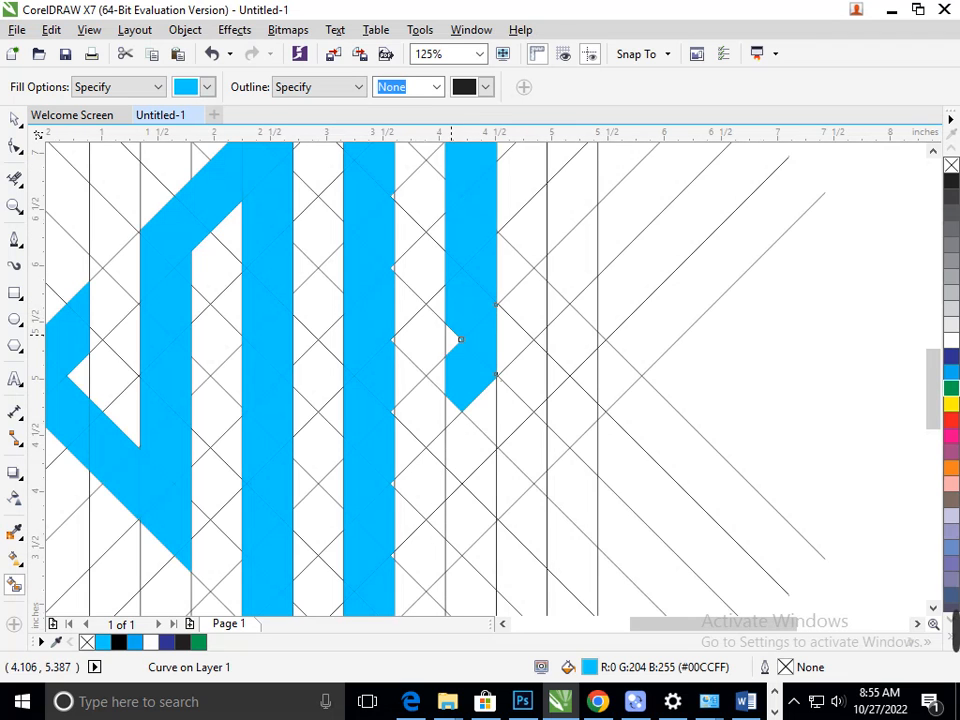
pyautogui.click(467, 439)
pyautogui.click(450, 420)
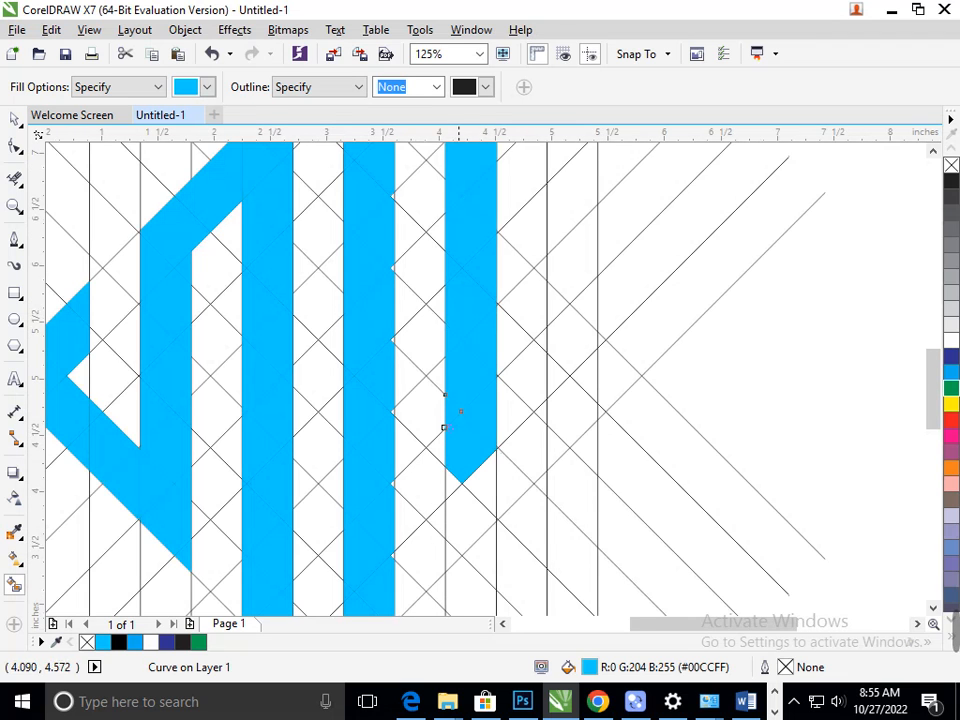
pyautogui.press('F3')
pyautogui.scroll(5, 425, 400)
pyautogui.click(430, 404)
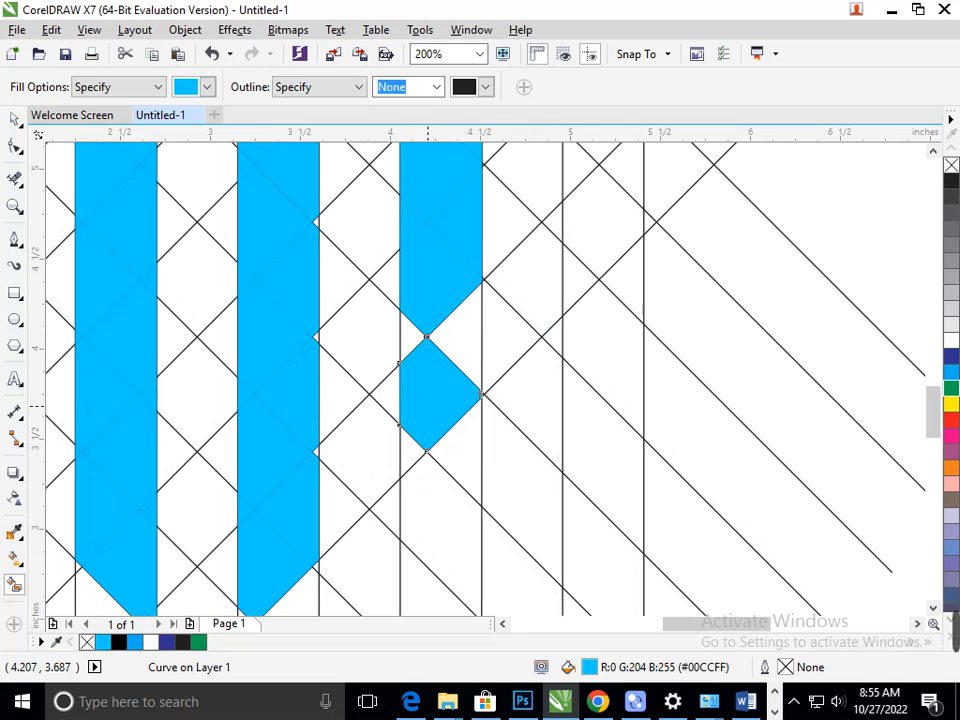
pyautogui.click(418, 338)
pyautogui.click(455, 336)
pyautogui.press('F3')
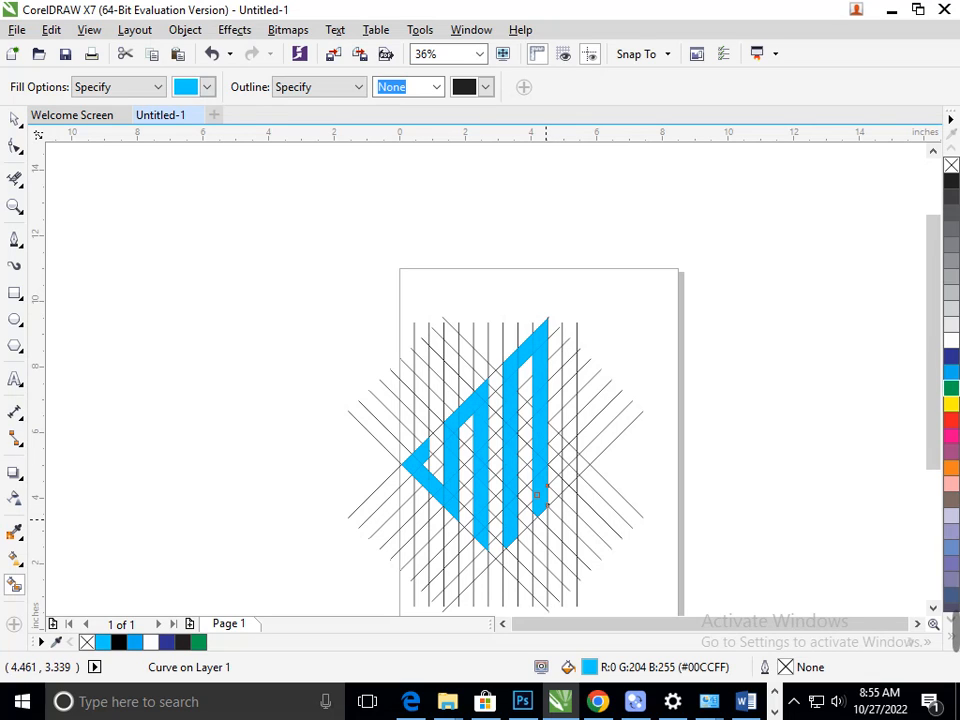
# Step: Undo the ninth-to-tenth-line strip, the line extension, the upper diagonal band and the top of the strip between the seventh and eighth lines
pyautogui.hotkey('ctrl', 'z')
pyautogui.hotkey('ctrl', 'z')
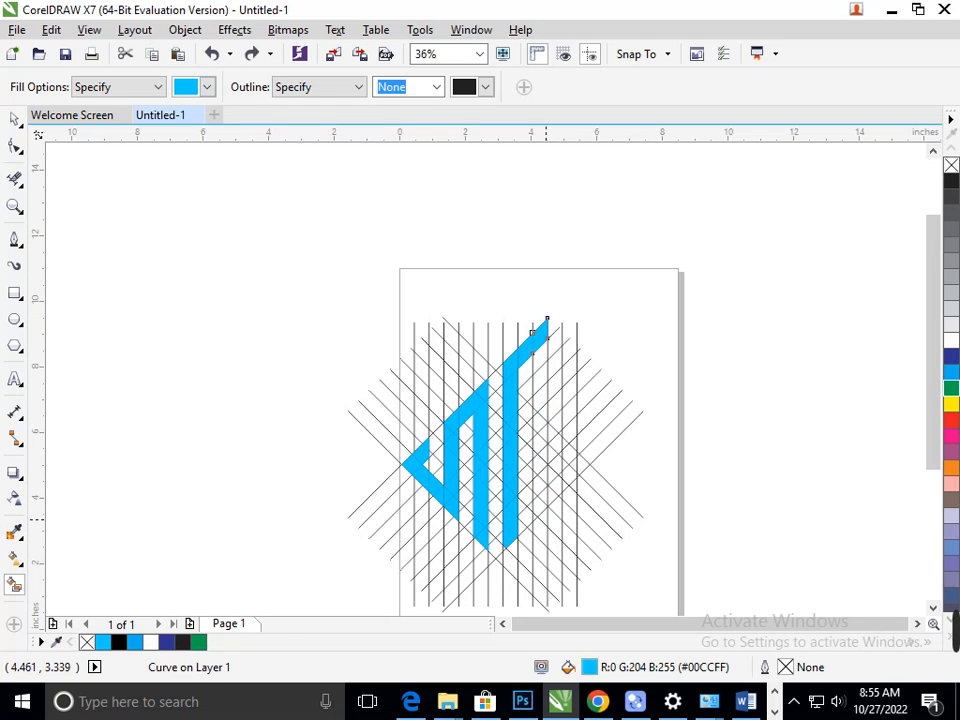
pyautogui.hotkey('ctrl', 'z')
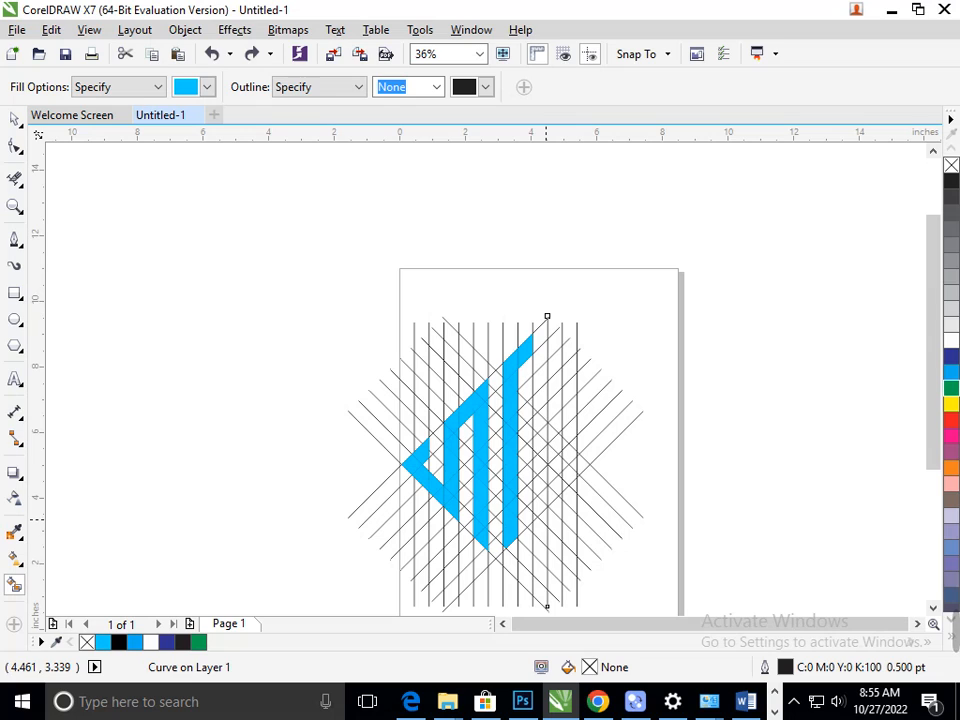
pyautogui.click(504, 370)
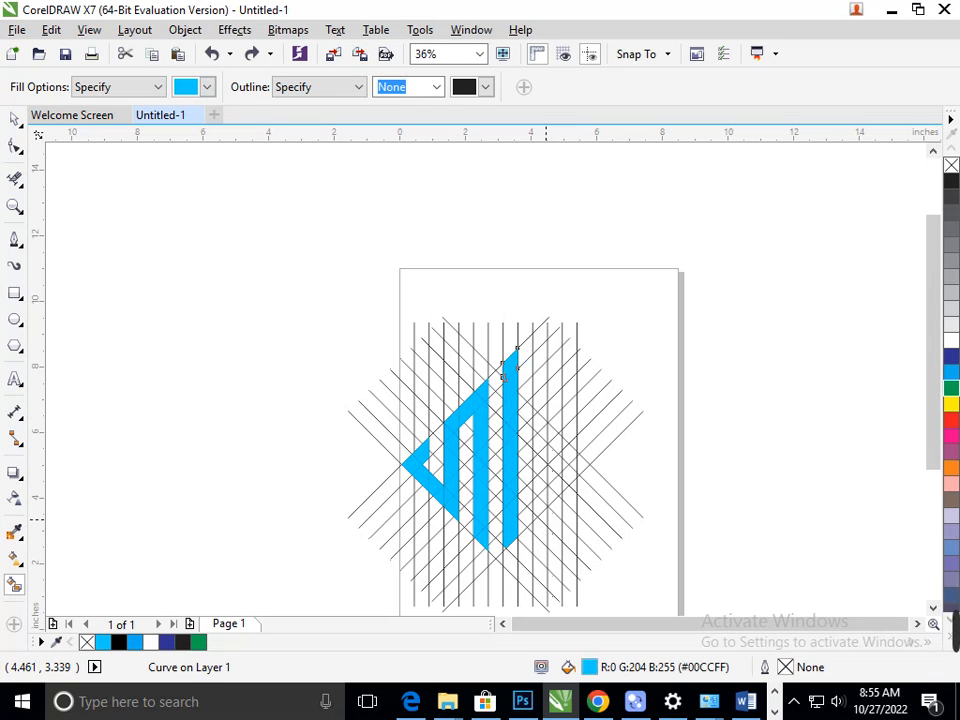
pyautogui.hotkey('ctrl', 'z')
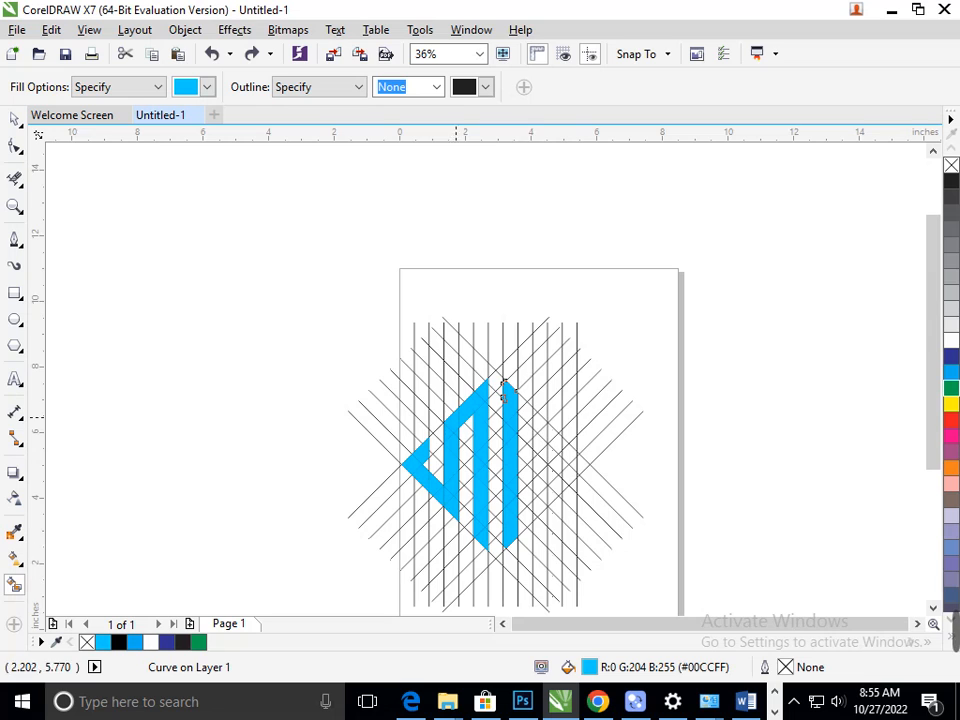
# Step: Fill a rising band in light blue from the foot of the seventh-to-eighth-line strip to the tenth vertical line
pyautogui.scroll(2, 504, 390)
pyautogui.click(417, 318)
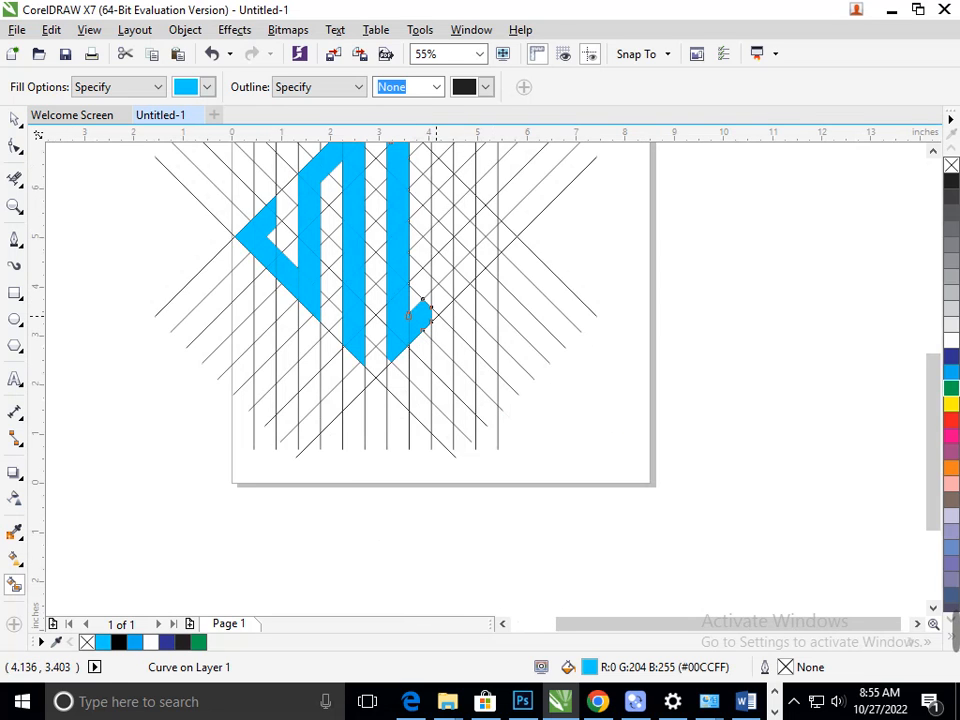
pyautogui.click(435, 310)
pyautogui.click(433, 284)
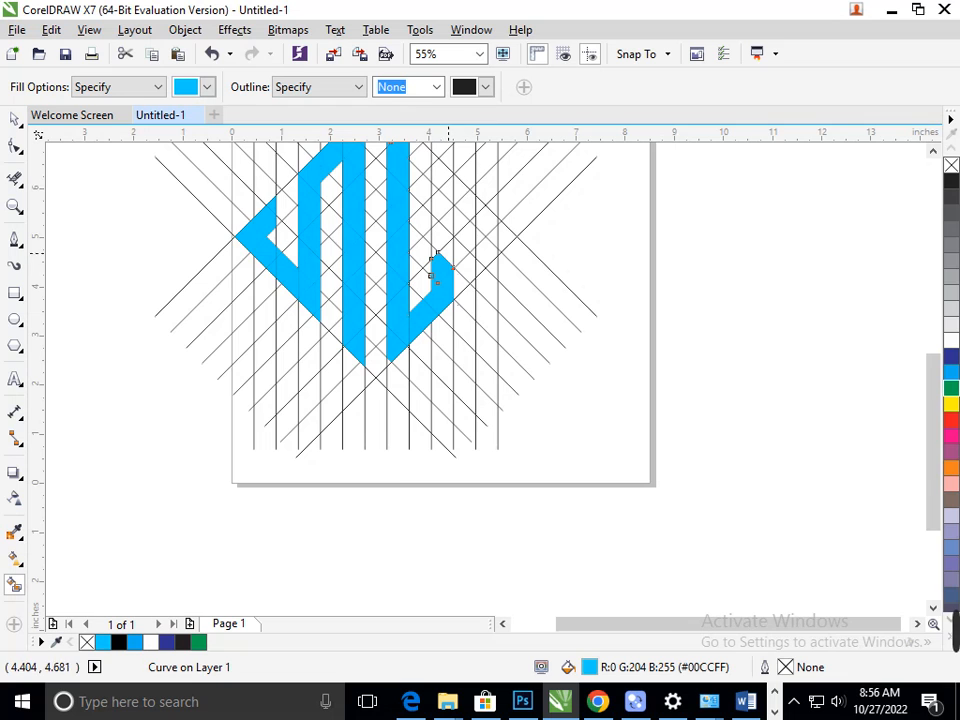
# Step: Fill a strip upward from the rising band between the ninth and tenth vertical lines in light blue, ending in a slanted tip
pyautogui.scroll(5, 439, 253)
pyautogui.scroll(-7, 557, 437)
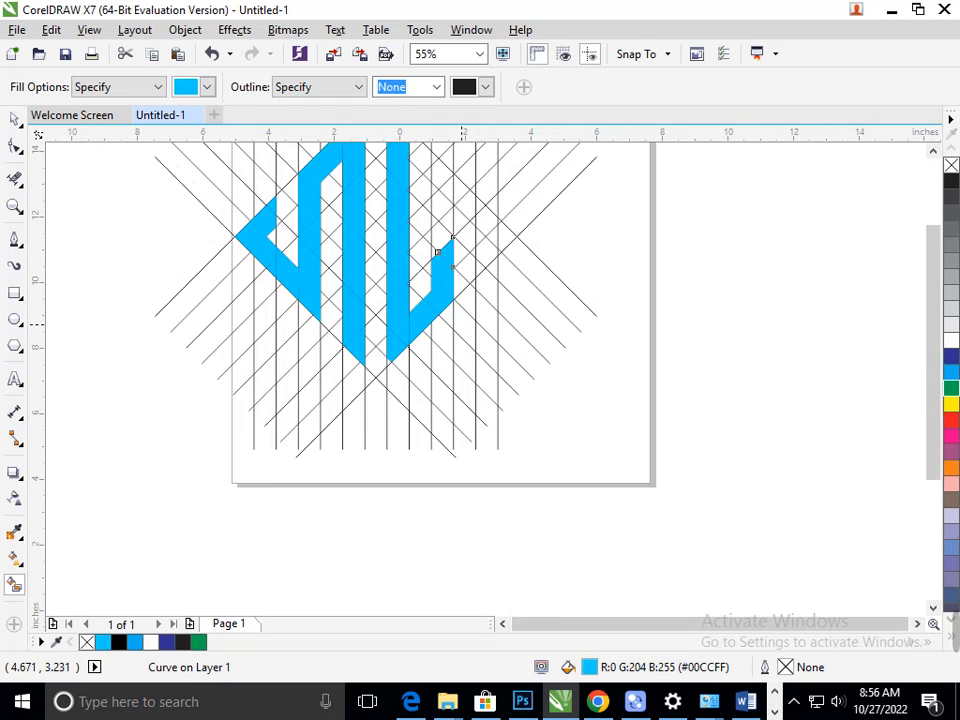
pyautogui.scroll(4, 396, 495)
pyautogui.click(445, 433)
pyautogui.click(478, 360)
pyautogui.click(449, 330)
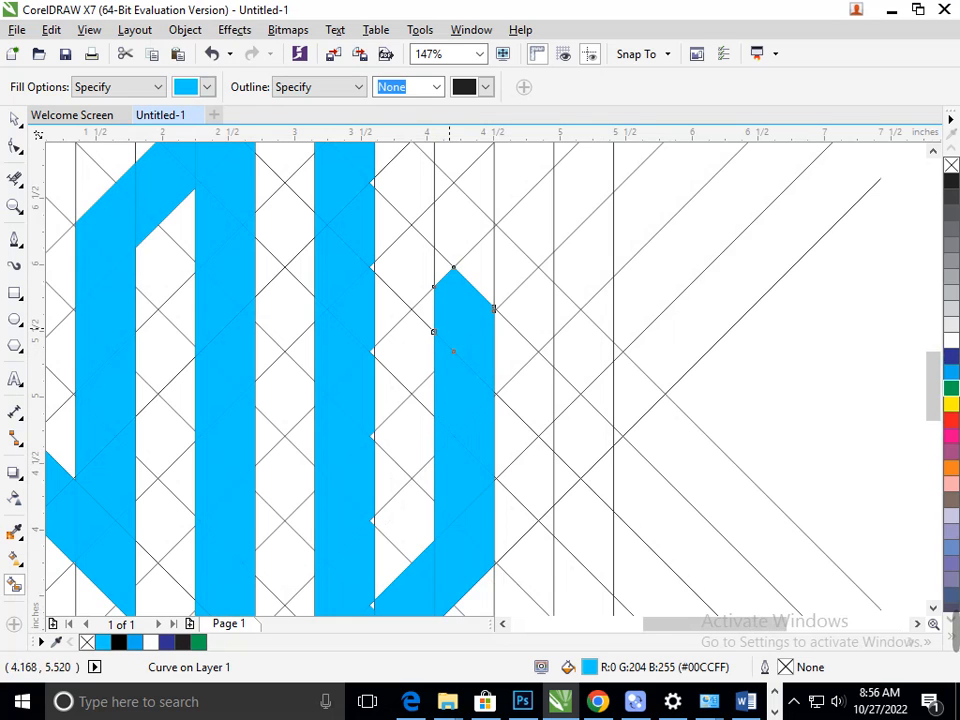
pyautogui.scroll(-5, 450, 328)
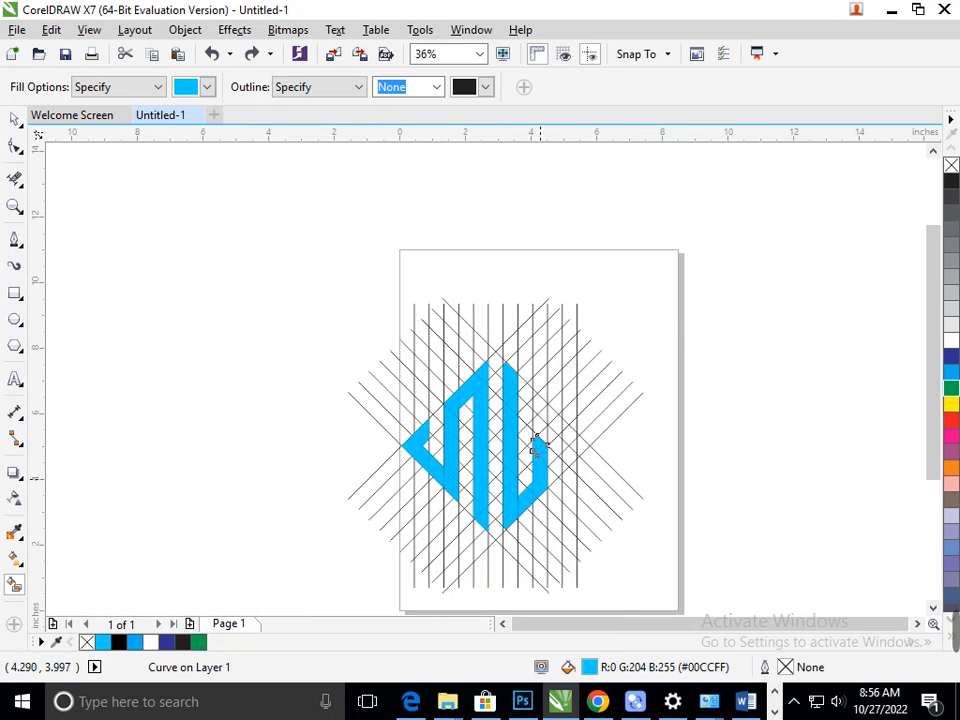
pyautogui.scroll(4, 540, 442)
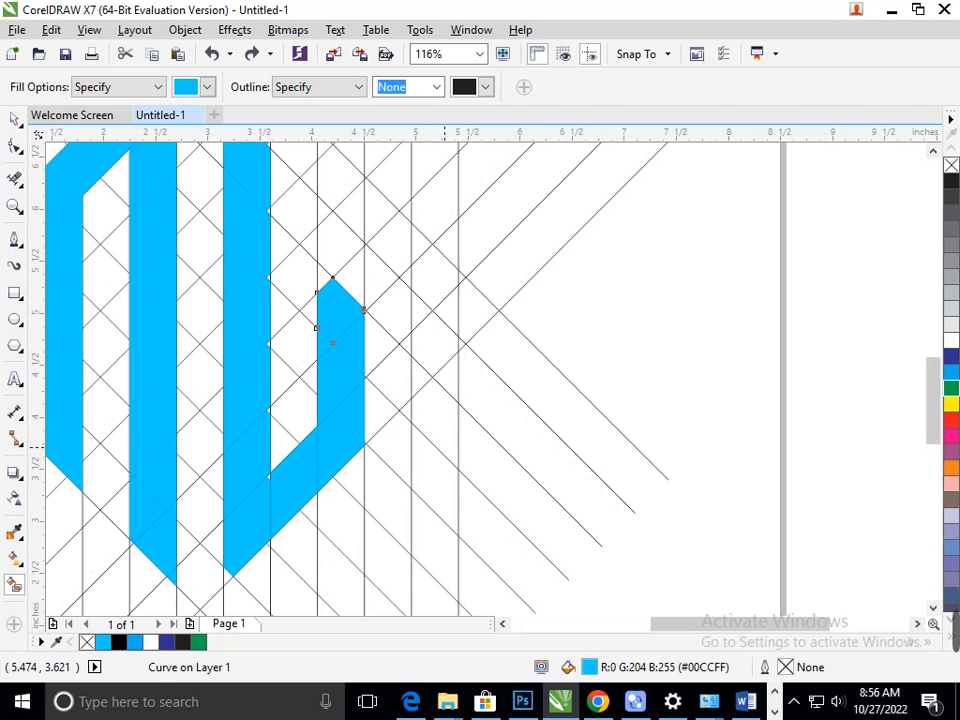
pyautogui.scroll(-4, 317, 270)
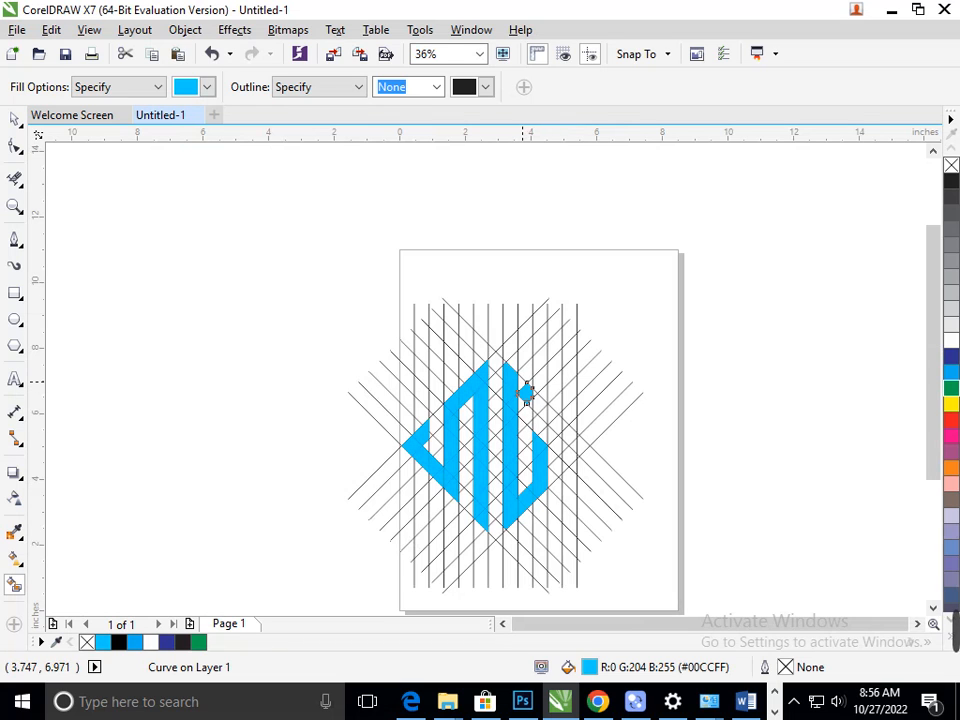
# Step: Fill a falling diagonal band in light blue from the top of the seventh-to-eighth-line strip to the twelfth vertical line
pyautogui.scroll(6, 516, 386)
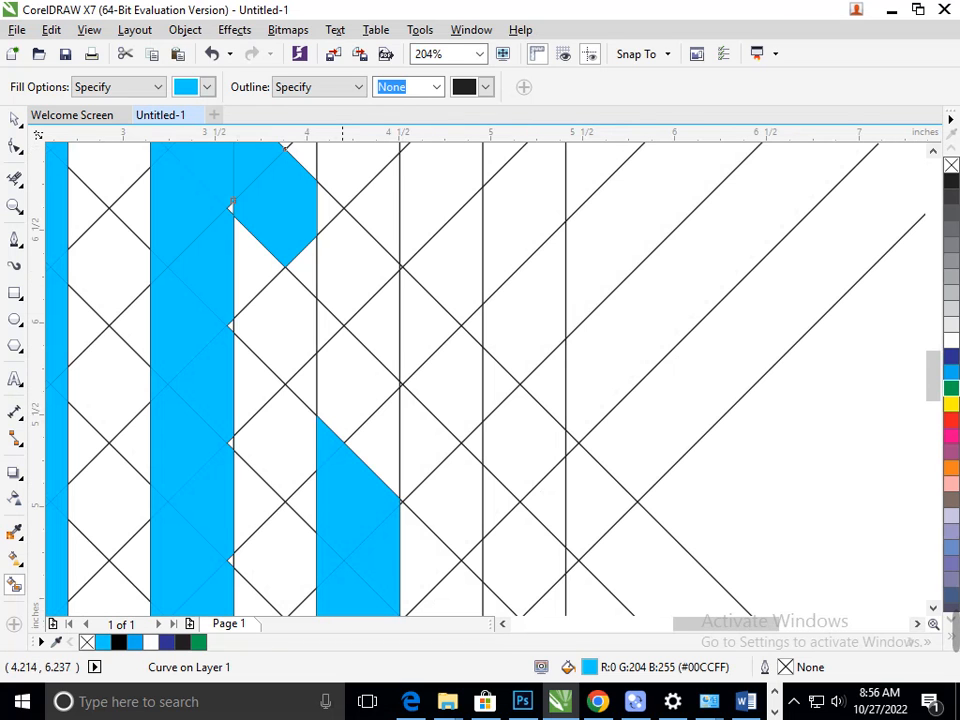
pyautogui.click(307, 262)
pyautogui.click(326, 212)
pyautogui.click(343, 258)
pyautogui.click(389, 320)
pyautogui.click(424, 327)
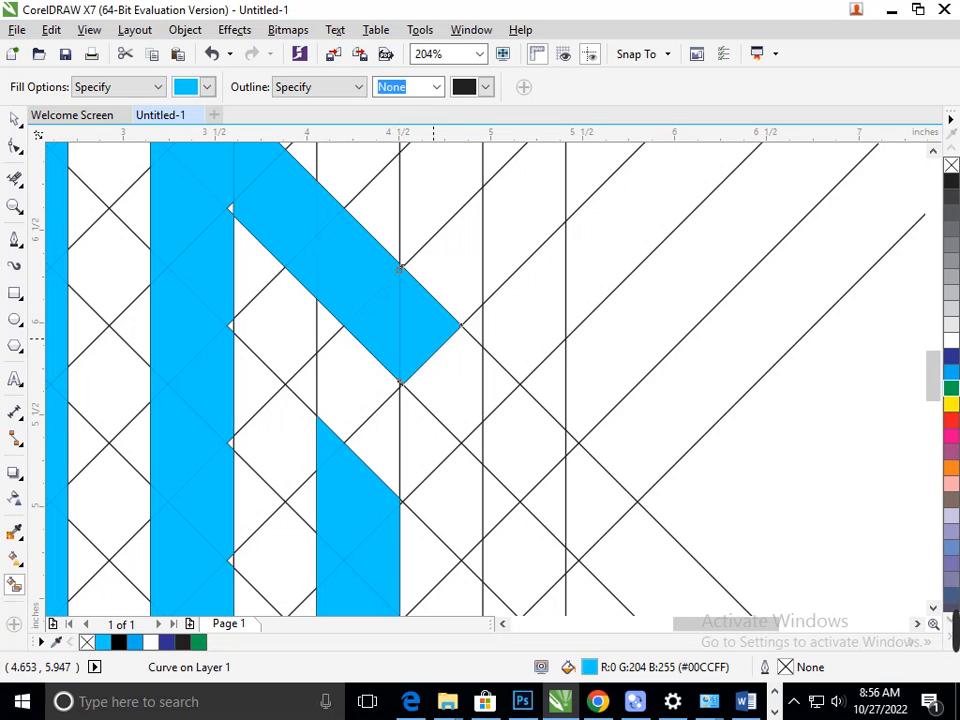
pyautogui.click(491, 391)
pyautogui.click(497, 421)
pyautogui.click(550, 474)
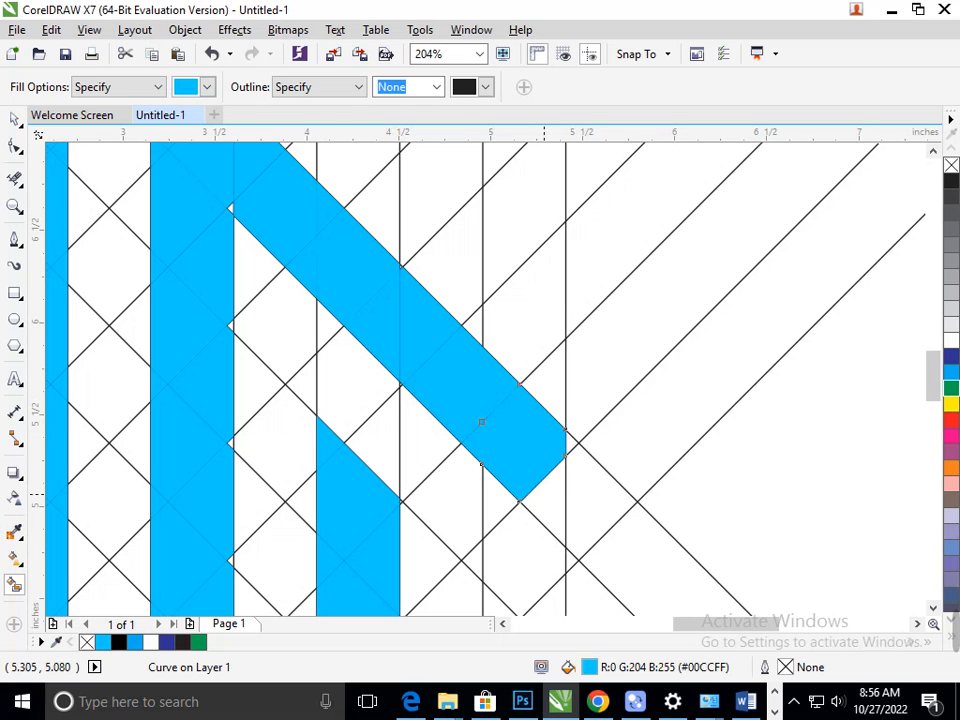
# Step: Fill the triangular cell at the falling band's lower end and the pointed corner beyond the twelfth vertical line in light blue
pyautogui.scroll(-6, 565, 433)
pyautogui.scroll(6, 565, 433)
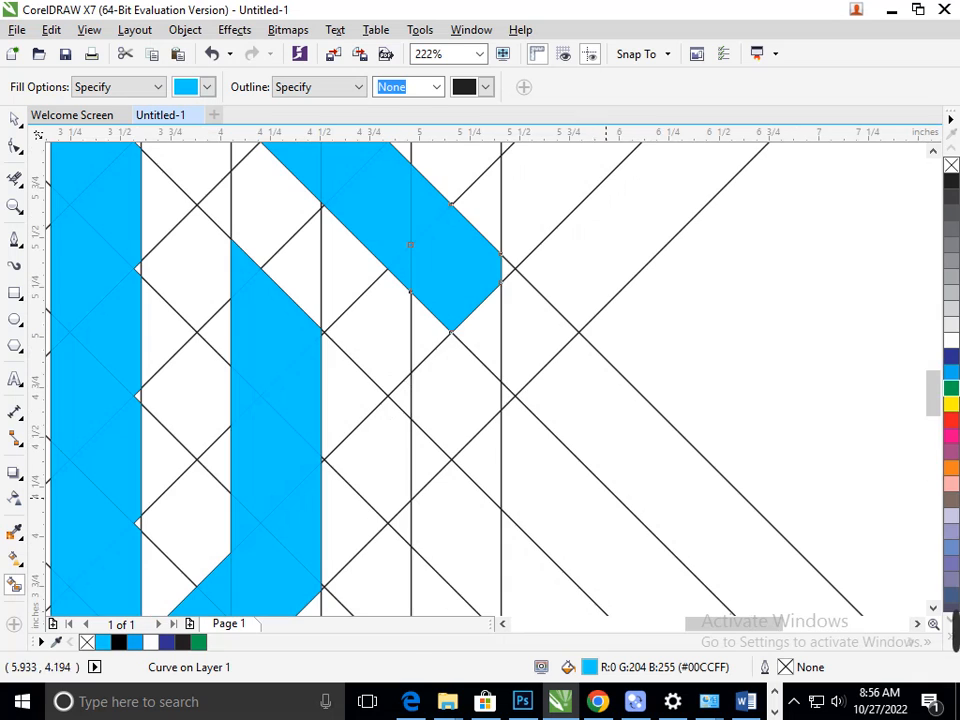
pyautogui.click(488, 322)
pyautogui.click(446, 378)
pyautogui.scroll(-6, 568, 455)
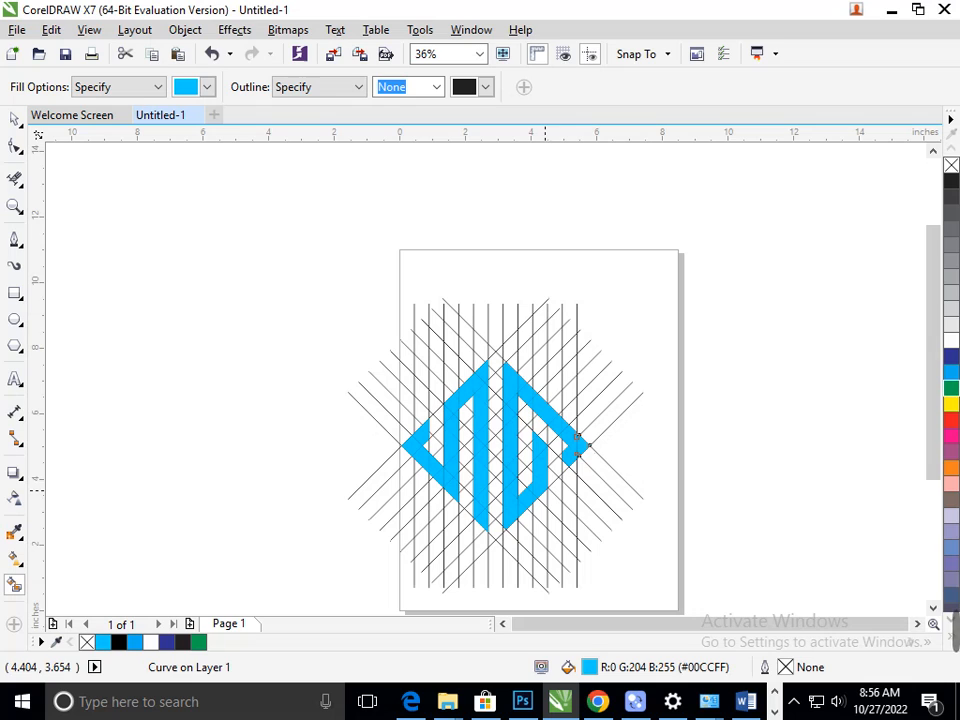
pyautogui.hotkey('ctrl', 'z')
pyautogui.click(576, 449)
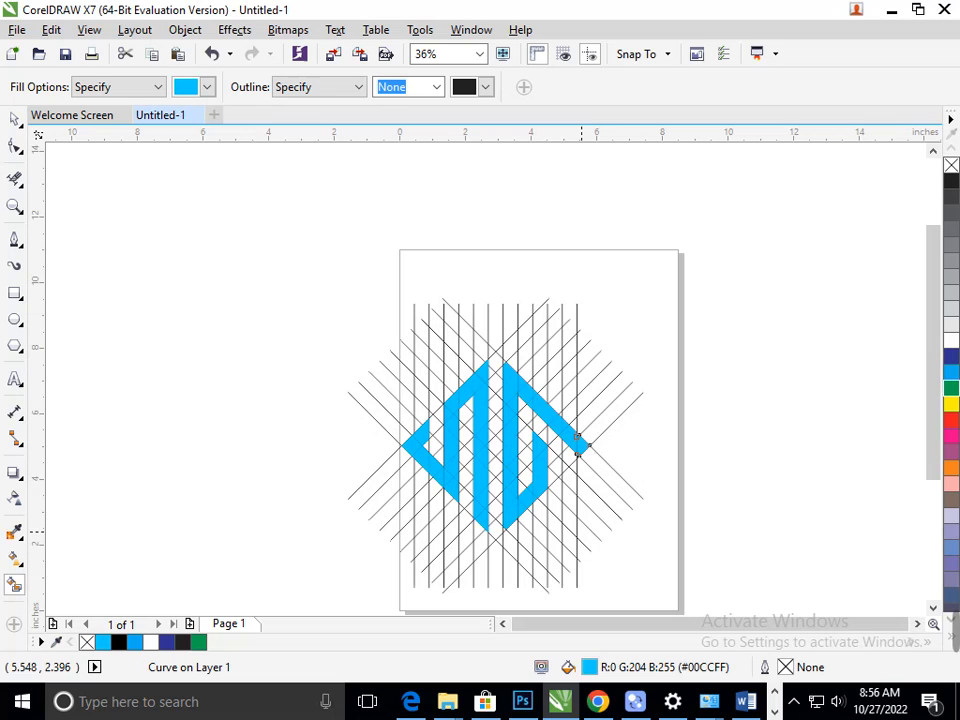
pyautogui.click(557, 465)
pyautogui.click(566, 466)
pyautogui.click(571, 461)
pyautogui.hotkey('ctrl', 'z')
pyautogui.hotkey('ctrl', 'z')
pyautogui.hotkey('ctrl', 'z')
# Step: Fill a short strip down from the falling band between the eleventh and twelfth vertical lines, ending in a slanted tip
pyautogui.click(567, 454)
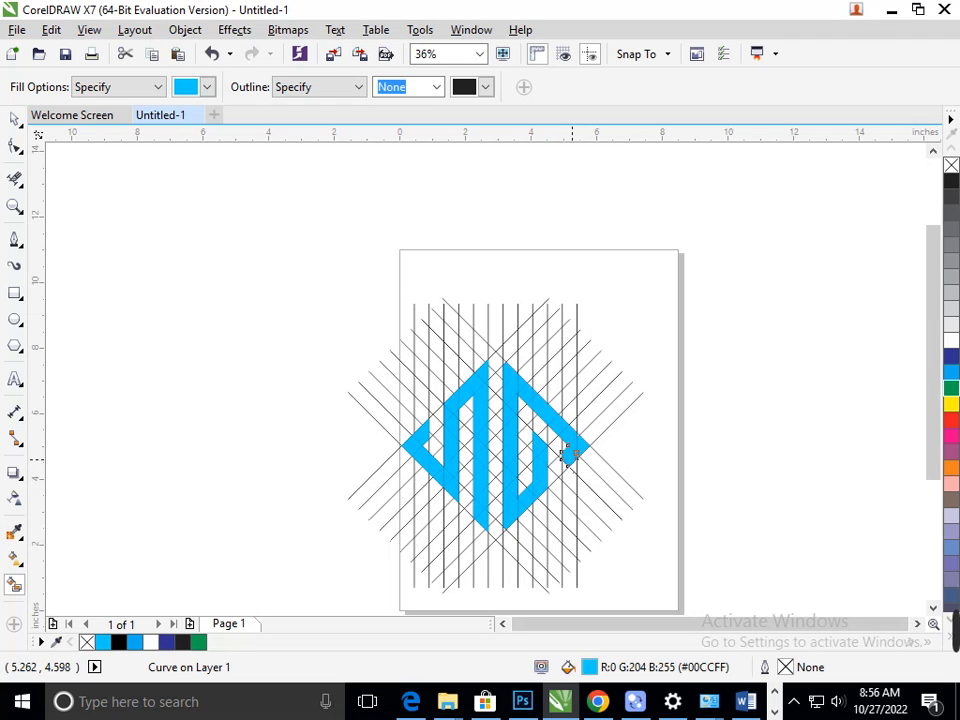
pyautogui.scroll(5, 557, 495)
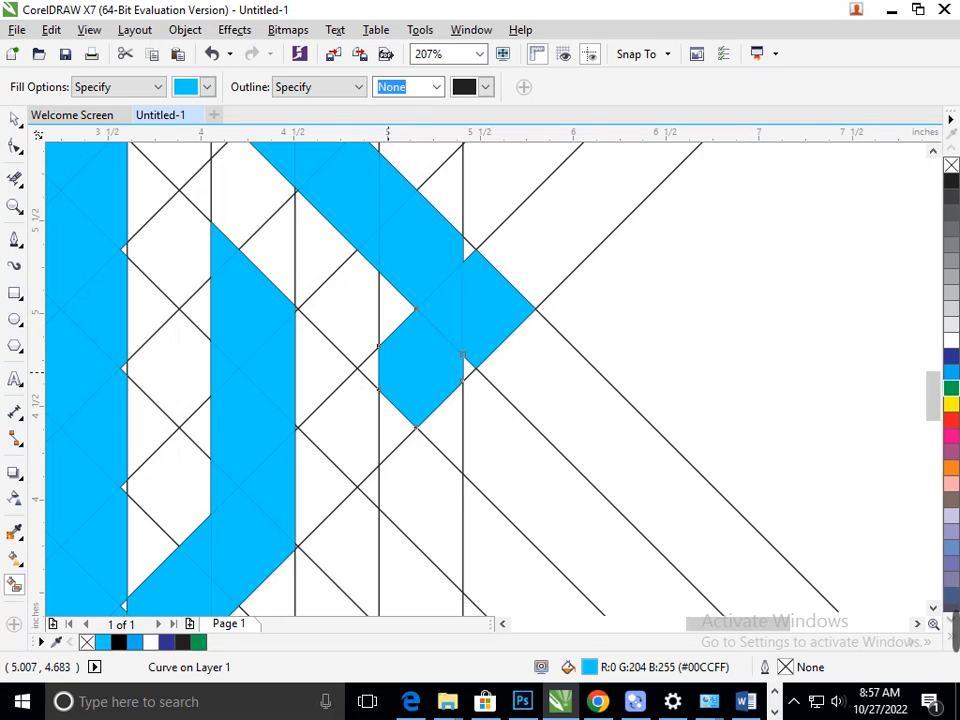
pyautogui.scroll(-5, 389, 366)
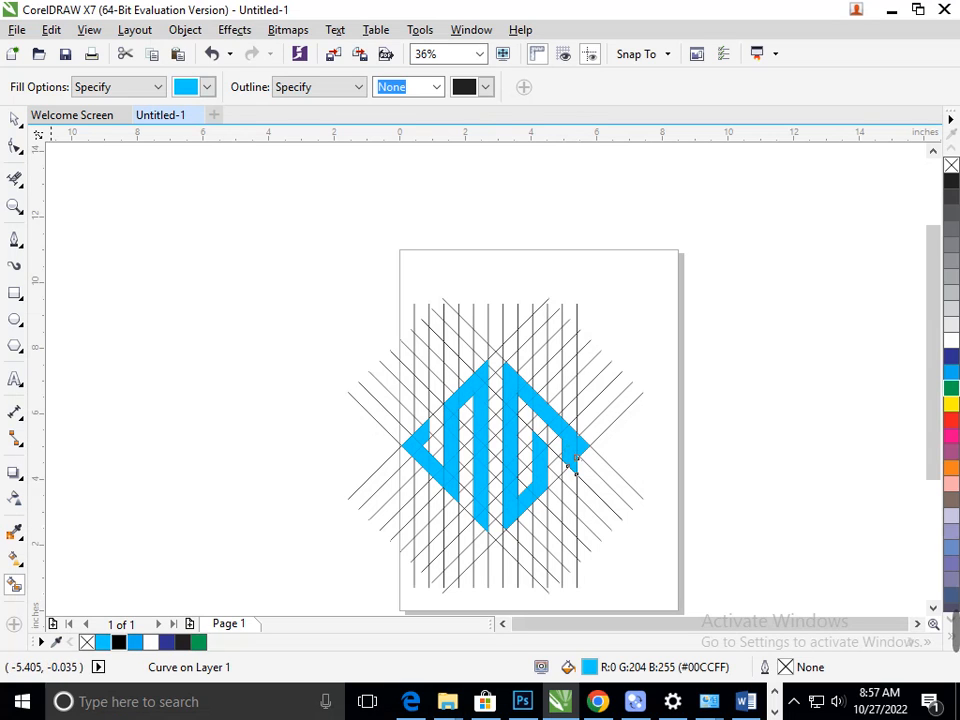
# Step: Delete the filled corner piece that sticks out beyond the twelfth vertical line
pyautogui.click(14, 118)
pyautogui.click(582, 446)
pyautogui.press('Delete')
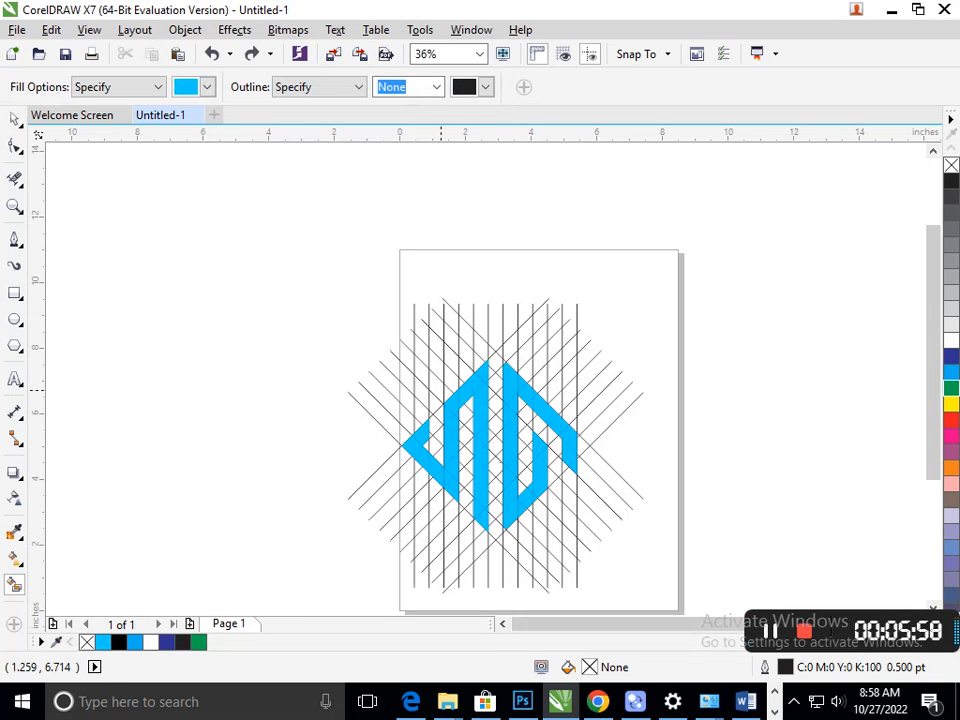
# Step: Fill the central cells between the sixth and seventh vertical lines in light blue to join the two long strips
pyautogui.scroll(4, 540, 465)
pyautogui.scroll(-4, 500, 450)
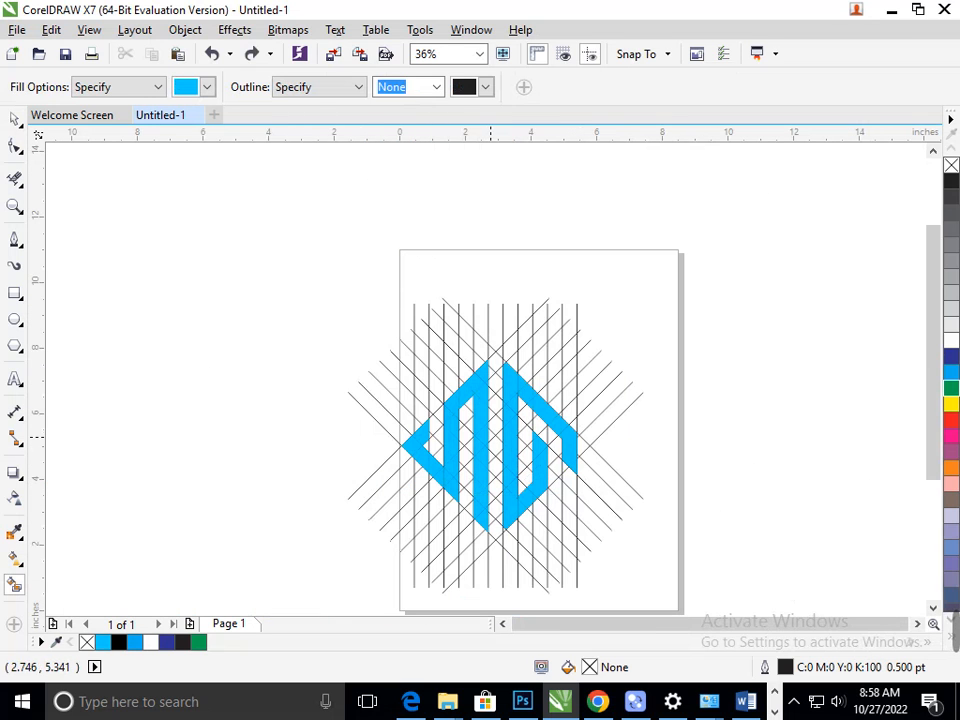
pyautogui.scroll(5, 555, 474)
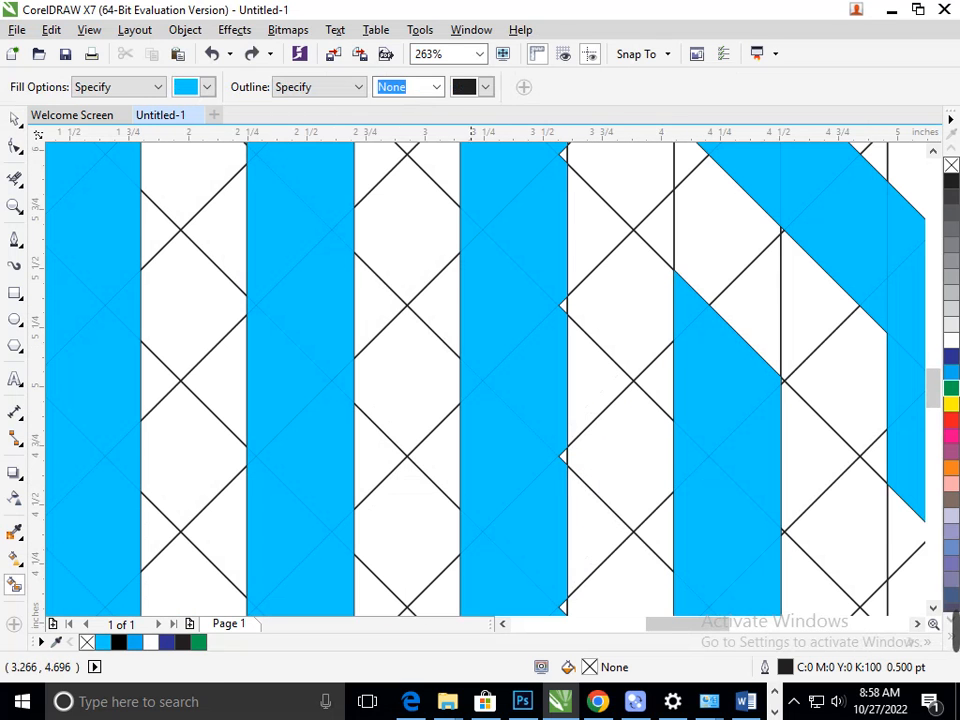
pyautogui.click(407, 400)
pyautogui.click(452, 444)
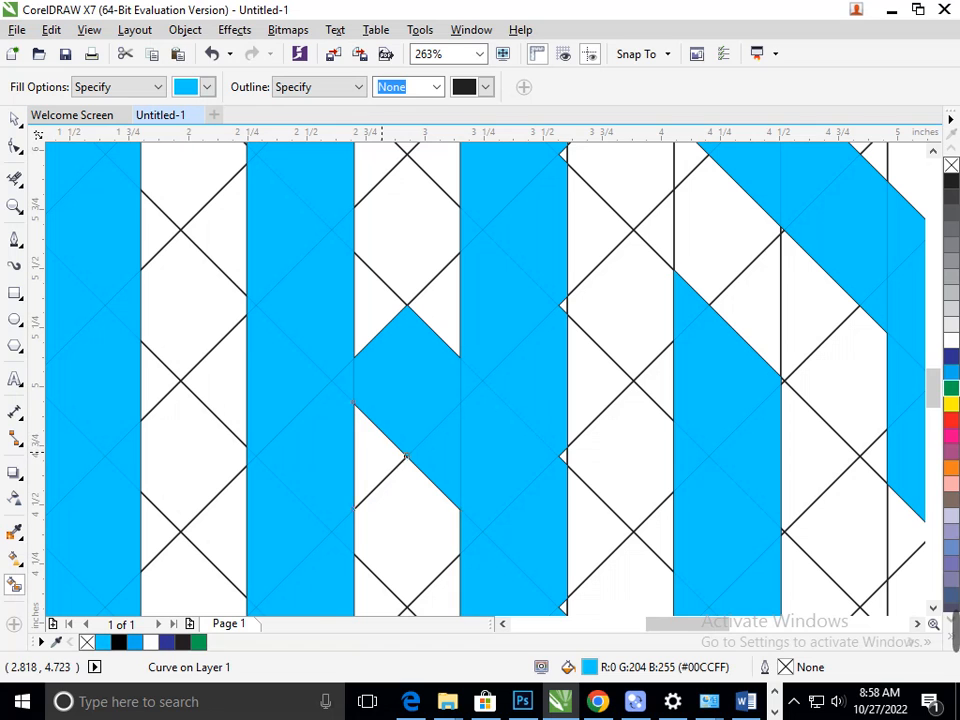
pyautogui.click(383, 447)
pyautogui.click(384, 318)
pyautogui.click(435, 315)
pyautogui.scroll(-5, 480, 490)
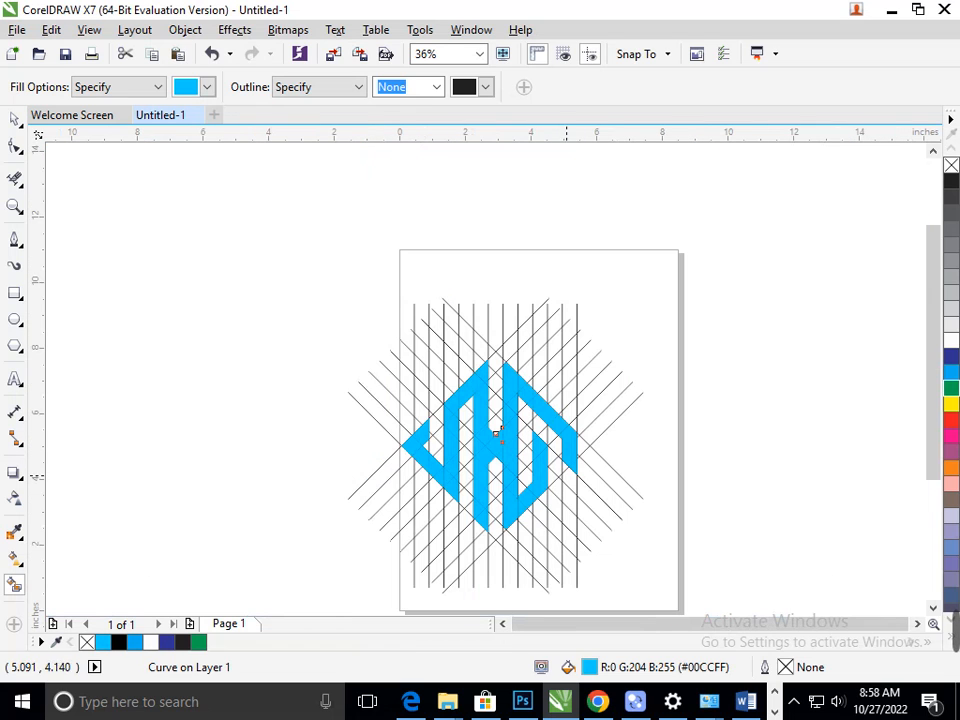
# Step: Select the whole drawing and begin a new object search limited to uniform color fills
pyautogui.click(15, 118)
pyautogui.moveTo(161, 253); pyautogui.dragTo(719, 521)
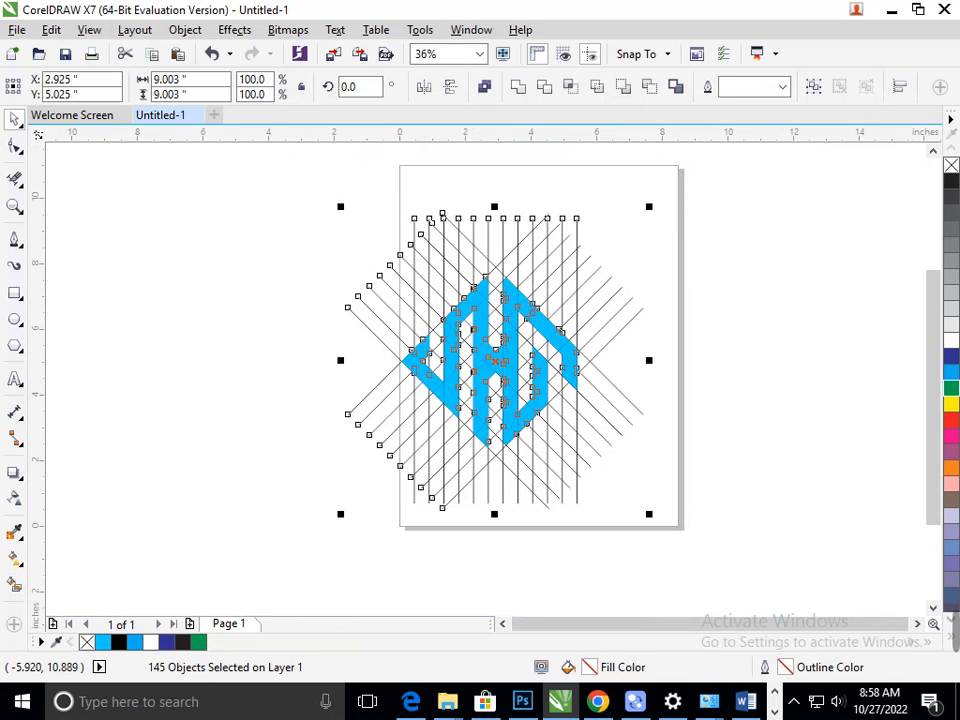
pyautogui.click(51, 30)
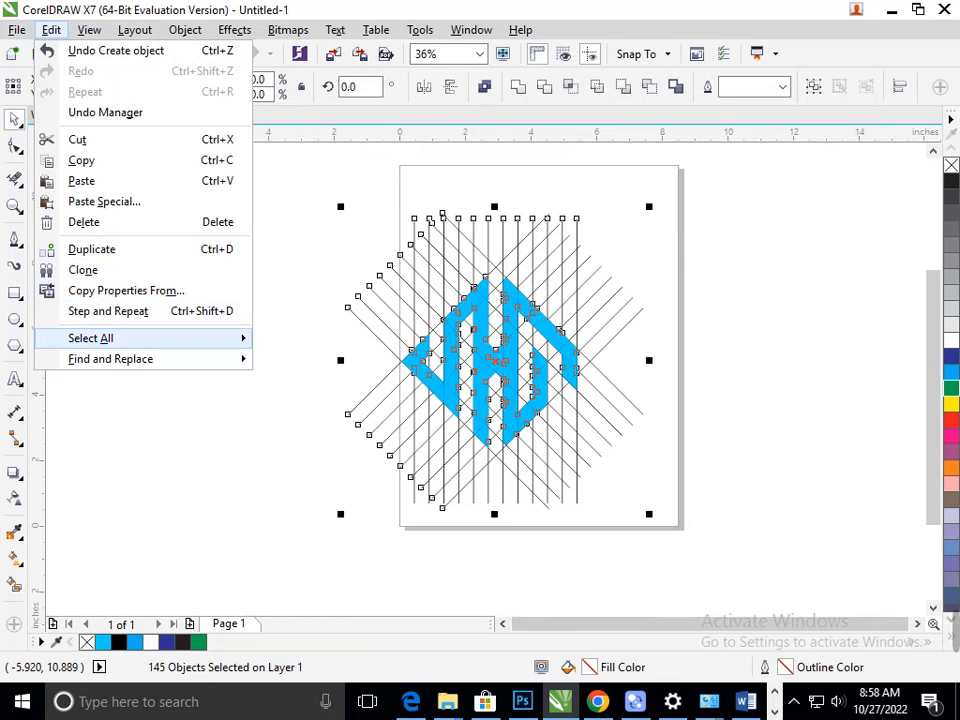
pyautogui.moveTo(110, 358)
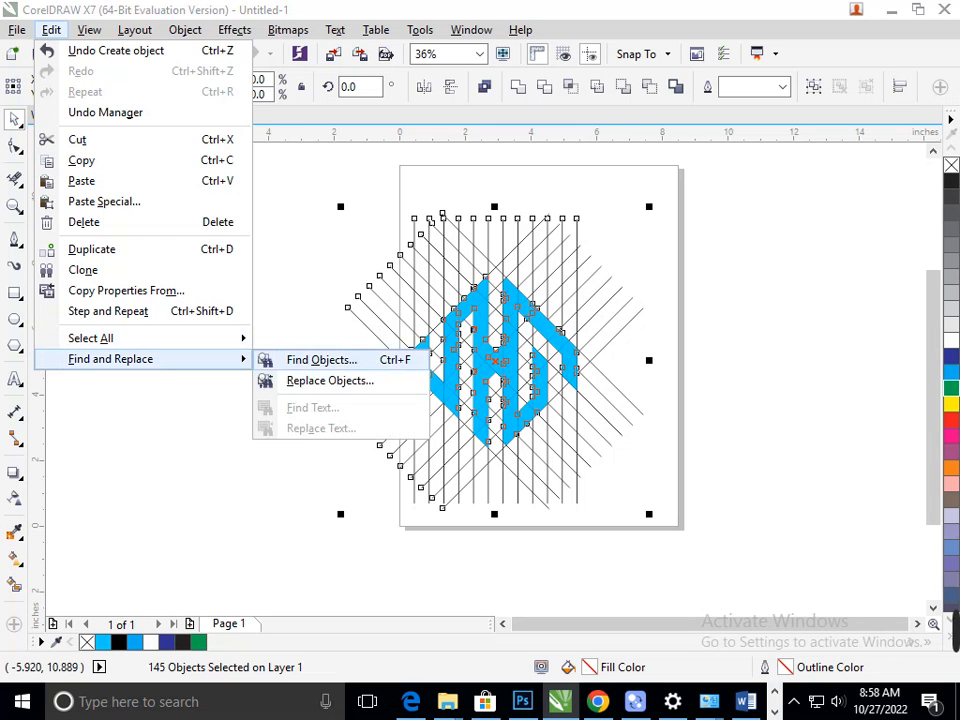
pyautogui.click(320, 358)
pyautogui.click(536, 513)
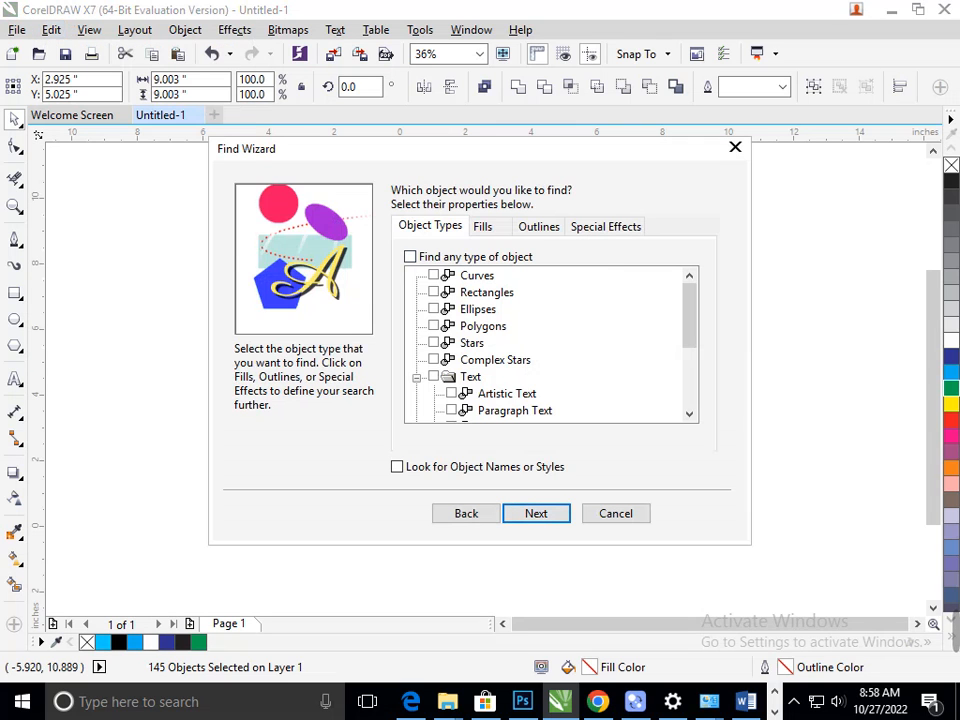
pyautogui.click(482, 226)
pyautogui.click(433, 292)
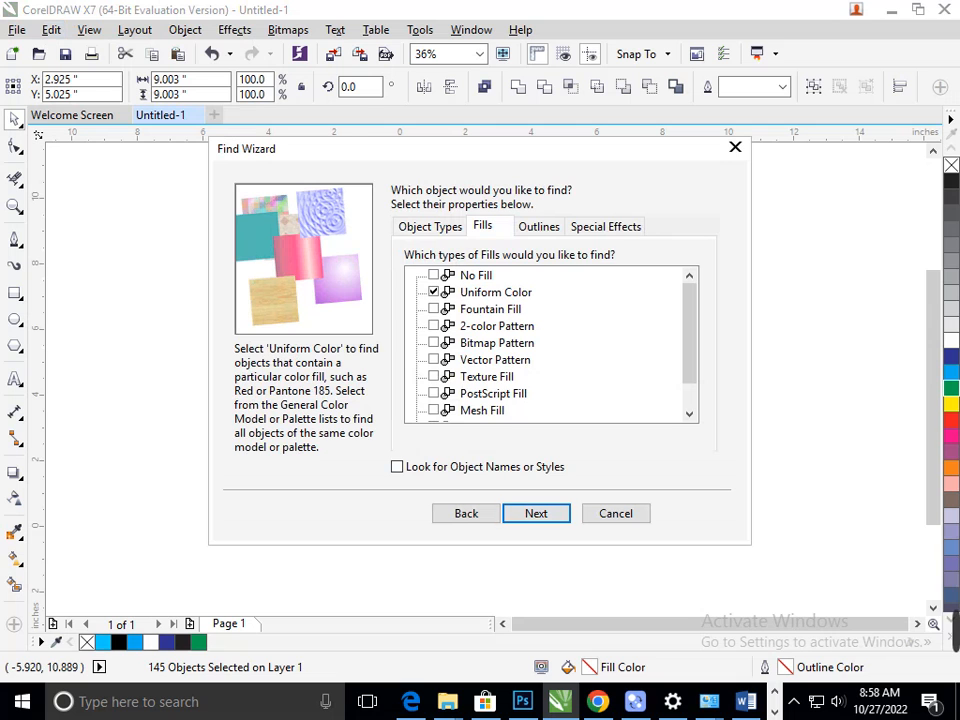
pyautogui.click(536, 513)
# Step: Search for the logo's specific uniform fill, sampled as R:0 G:204 B:255, and select all matching pieces
pyautogui.click(290, 246)
pyautogui.moveTo(453, 150); pyautogui.dragTo(885, 137)
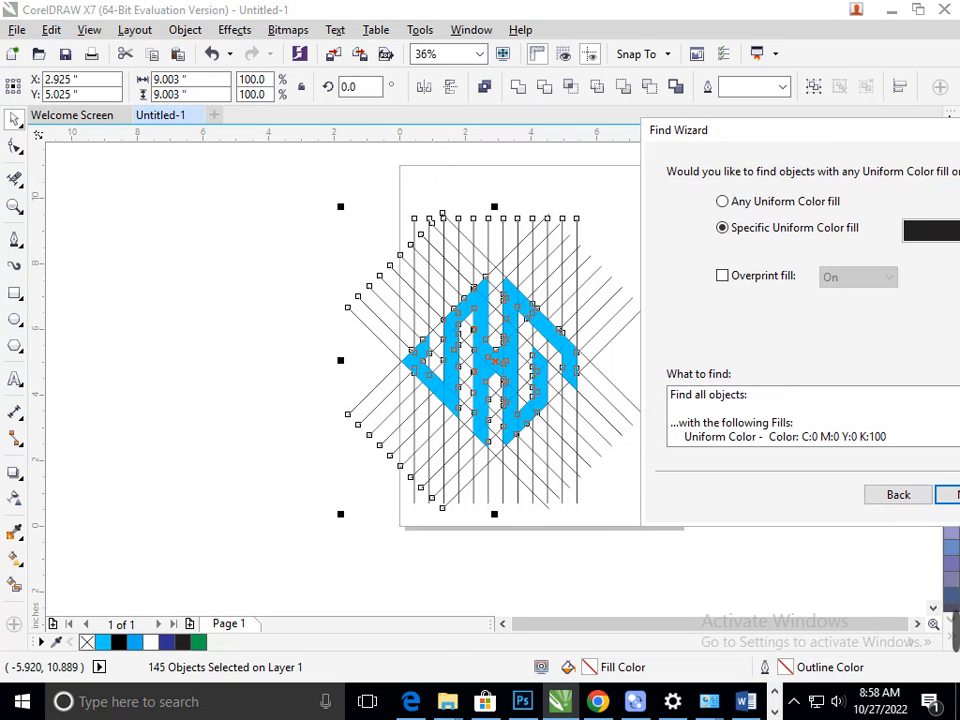
pyautogui.click(931, 230)
pyautogui.click(862, 375)
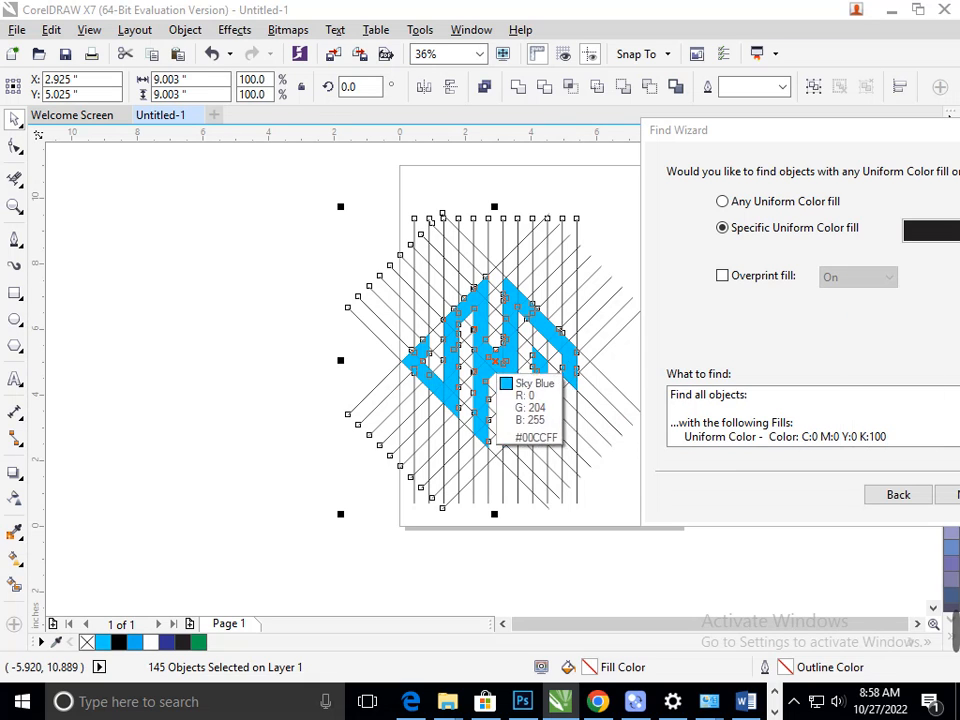
pyautogui.click(502, 375)
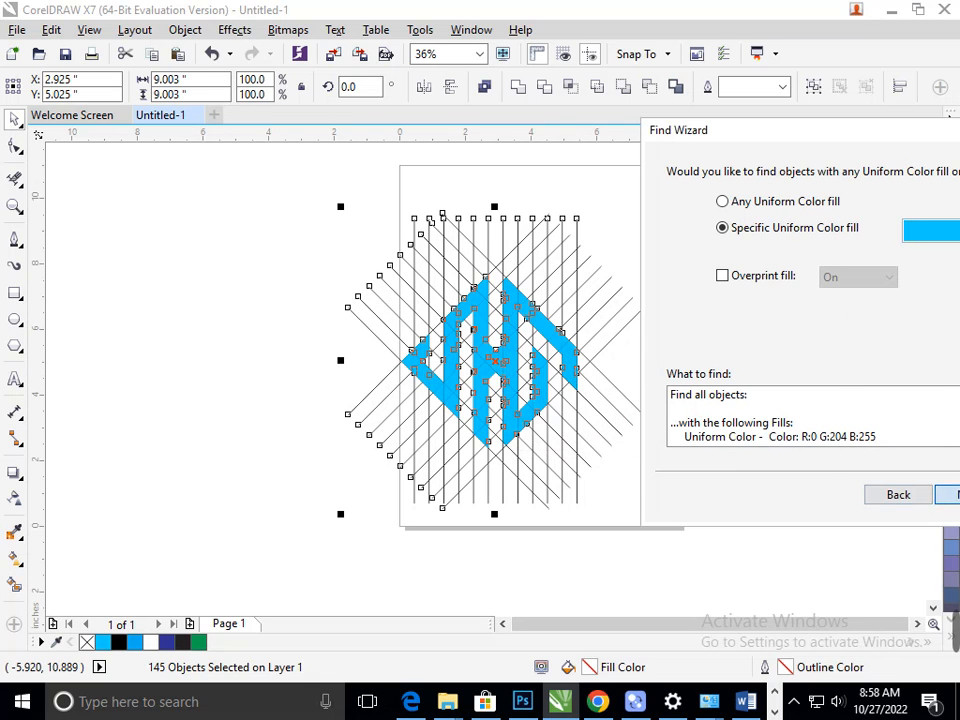
pyautogui.click(948, 494)
pyautogui.click(948, 494)
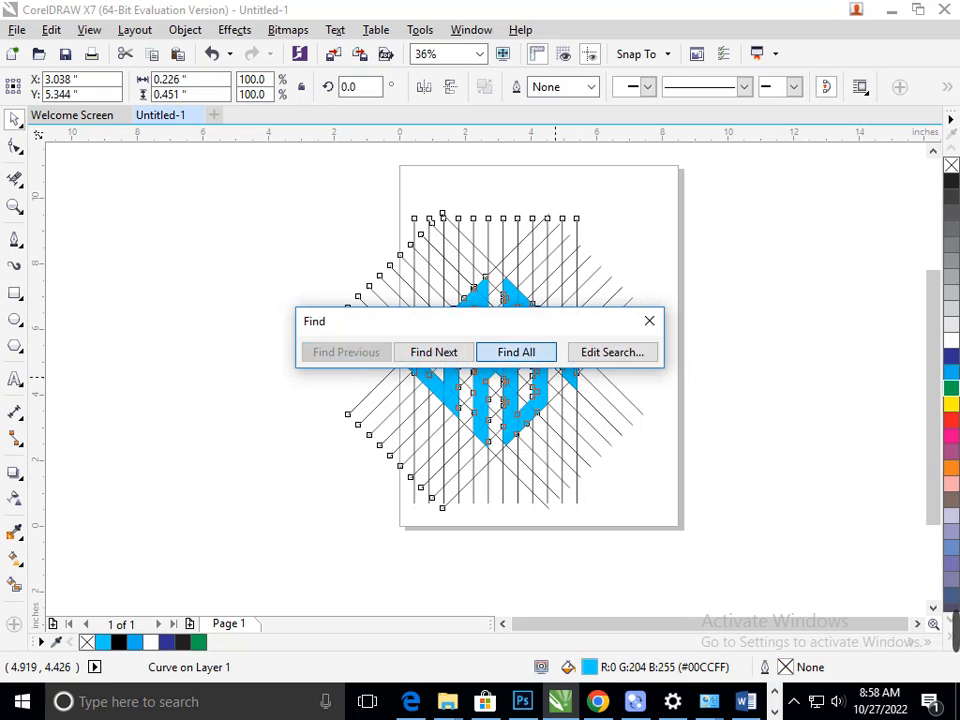
pyautogui.click(516, 352)
pyautogui.click(649, 321)
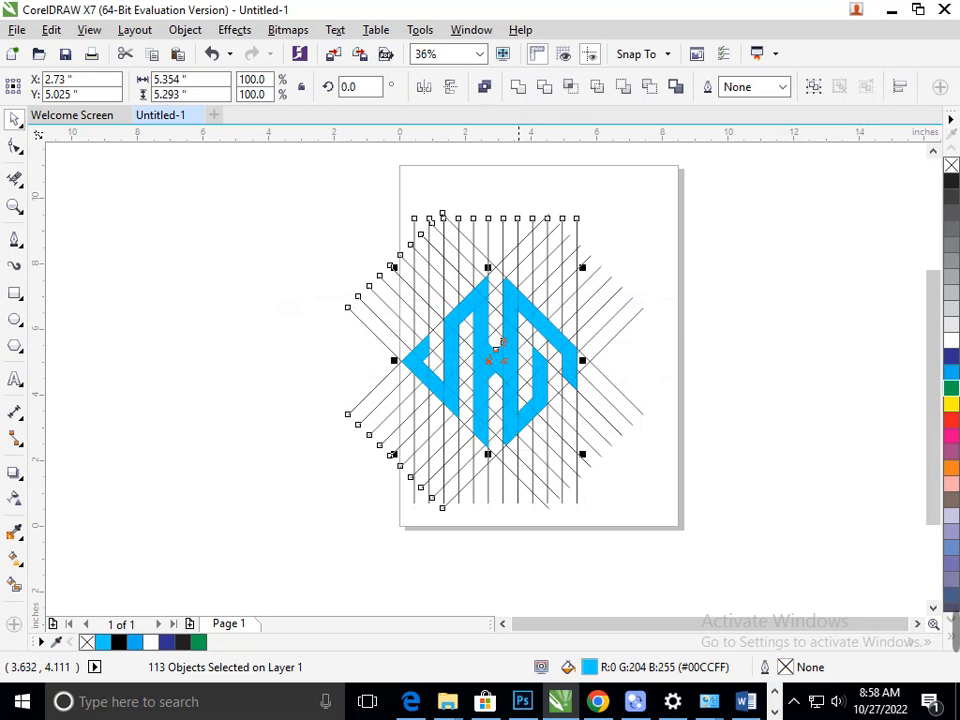
# Step: Move the blue logo pieces off the page, clear of the grid, and delete all the grid lines
pyautogui.moveTo(463, 393); pyautogui.dragTo(131, 381)
pyautogui.click(294, 417)
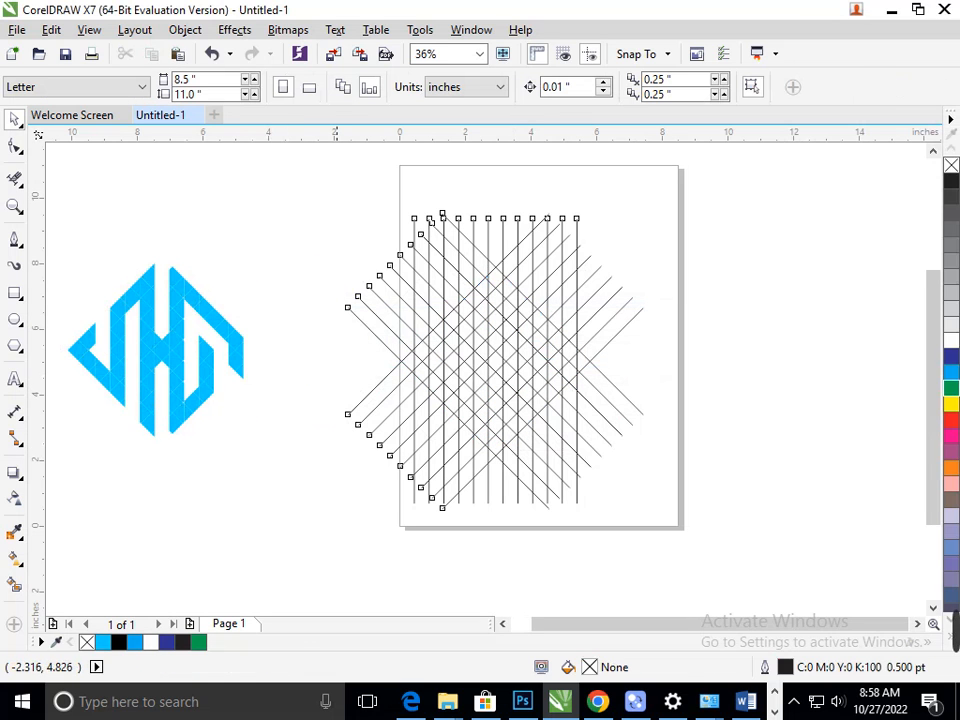
pyautogui.moveTo(320, 155); pyautogui.dragTo(926, 613)
pyautogui.press('Delete')
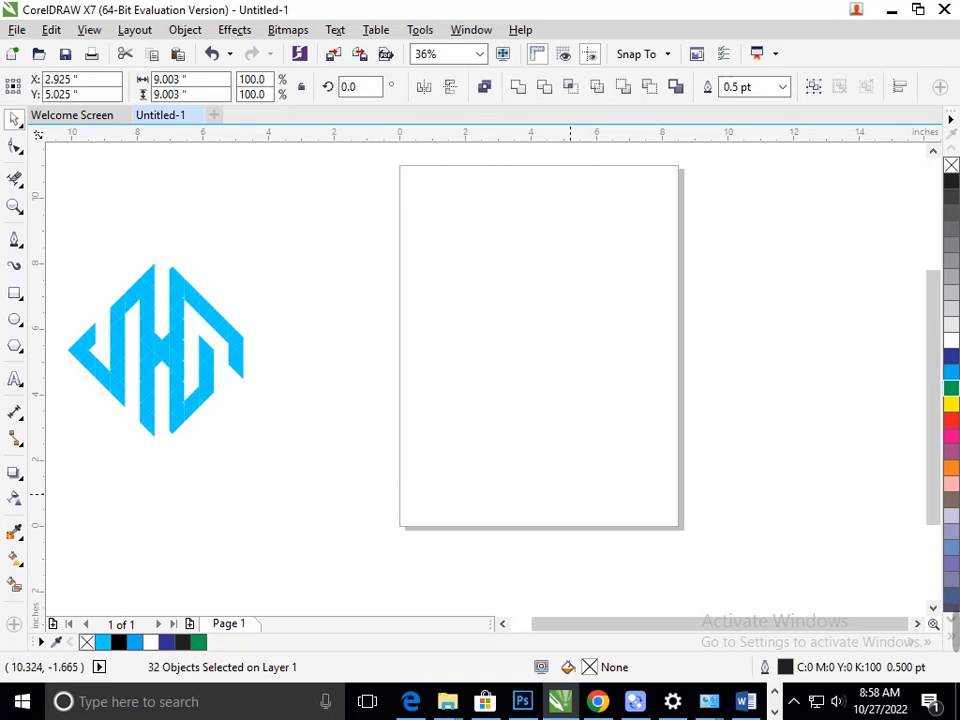
# Step: Move all blue pieces back onto the page and weld them into one shape
pyautogui.moveTo(60, 252); pyautogui.dragTo(313, 454)
pyautogui.moveTo(138, 402); pyautogui.dragTo(512, 381)
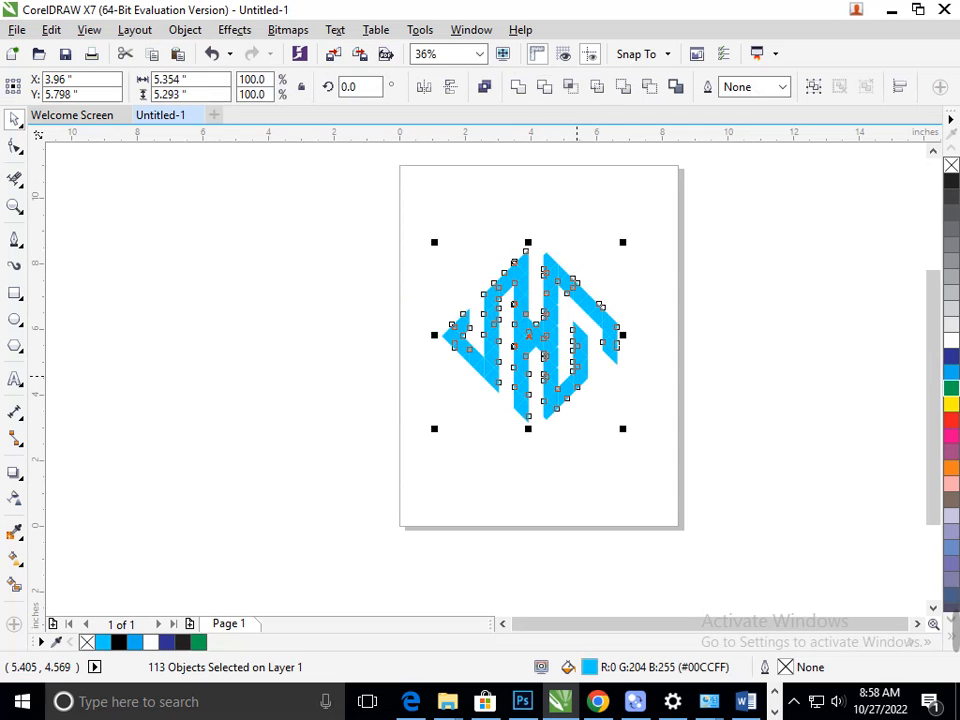
pyautogui.click(518, 87)
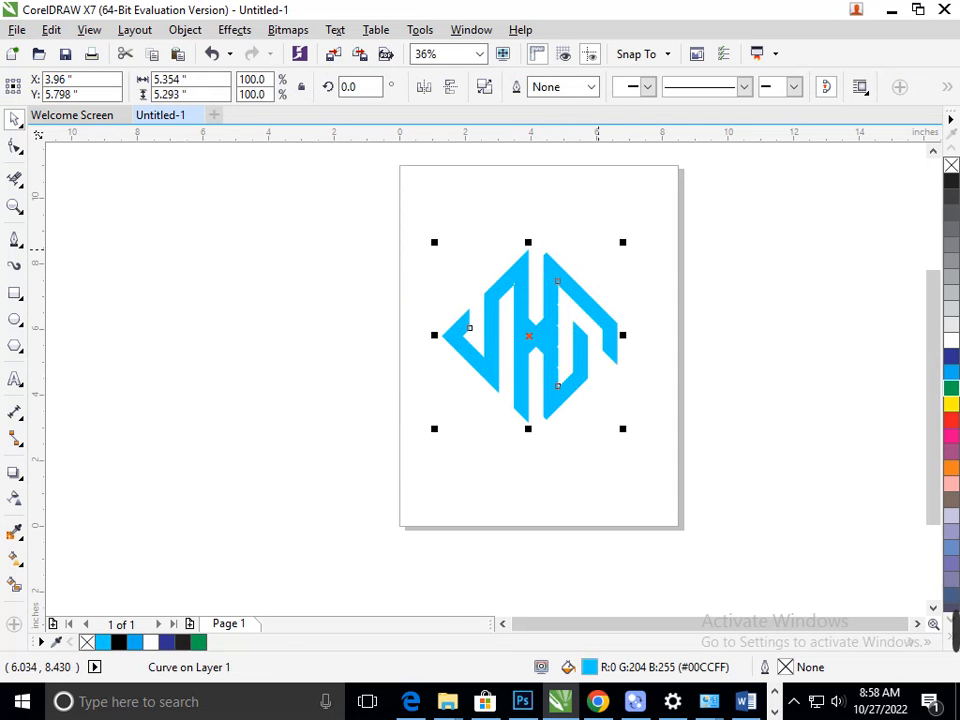
pyautogui.click(598, 248)
pyautogui.scroll(3, 566, 327)
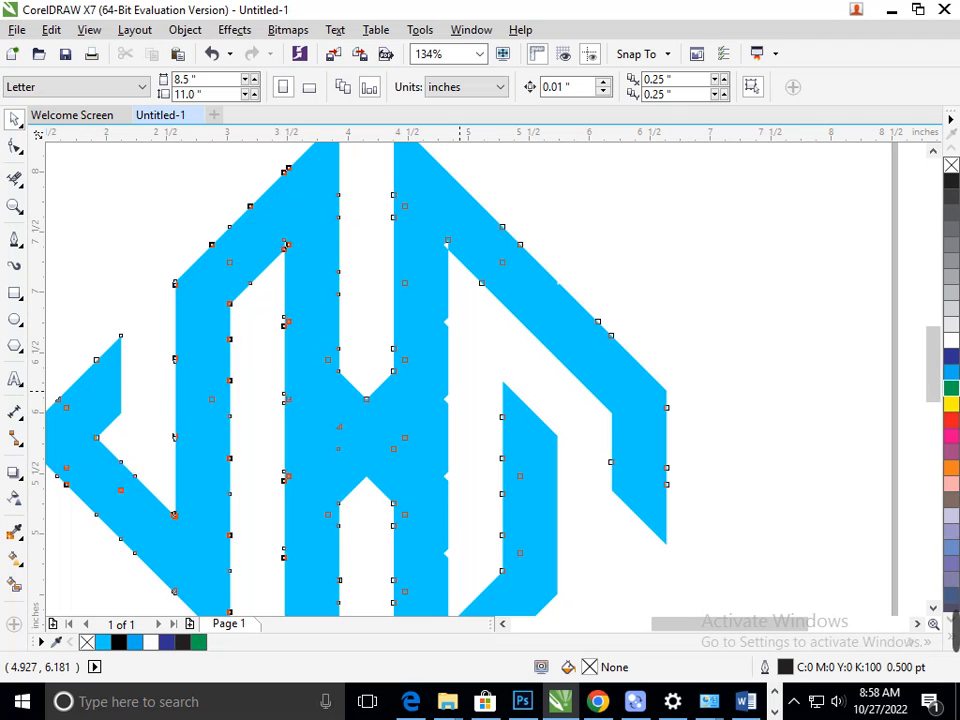
# Step: Undo the weld, the moves and the grid deletion, and clear the selection
pyautogui.hotkey('ctrl', 'z')
pyautogui.hotkey('ctrl', 'z')
pyautogui.hotkey('ctrl', 'z')
pyautogui.scroll(-2, 565, 441)
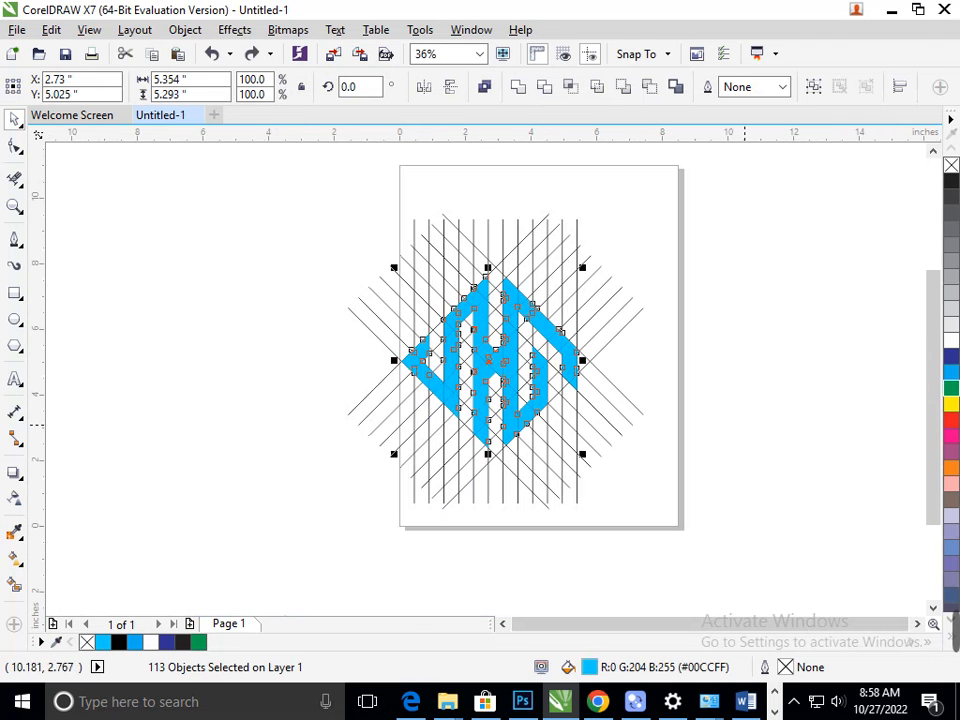
pyautogui.click(743, 428)
# Step: Smart Fill the tiny gap under the falling band's inner corner and the upper notches along the eighth vertical line in light blue
pyautogui.scroll(2, 517, 315)
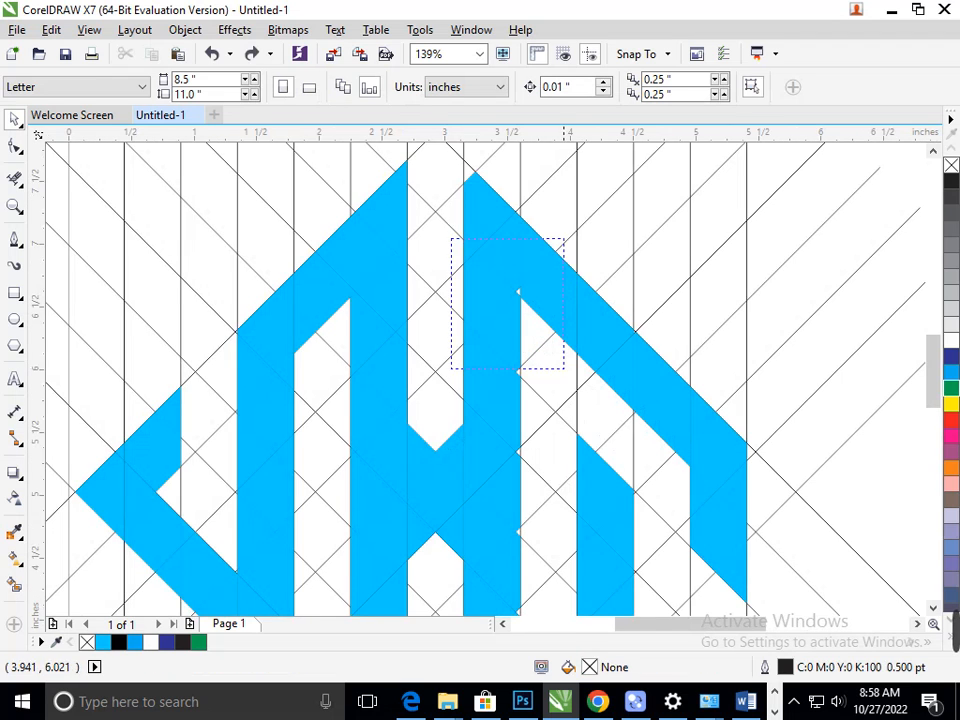
pyautogui.scroll(1, 560, 366)
pyautogui.click(15, 583)
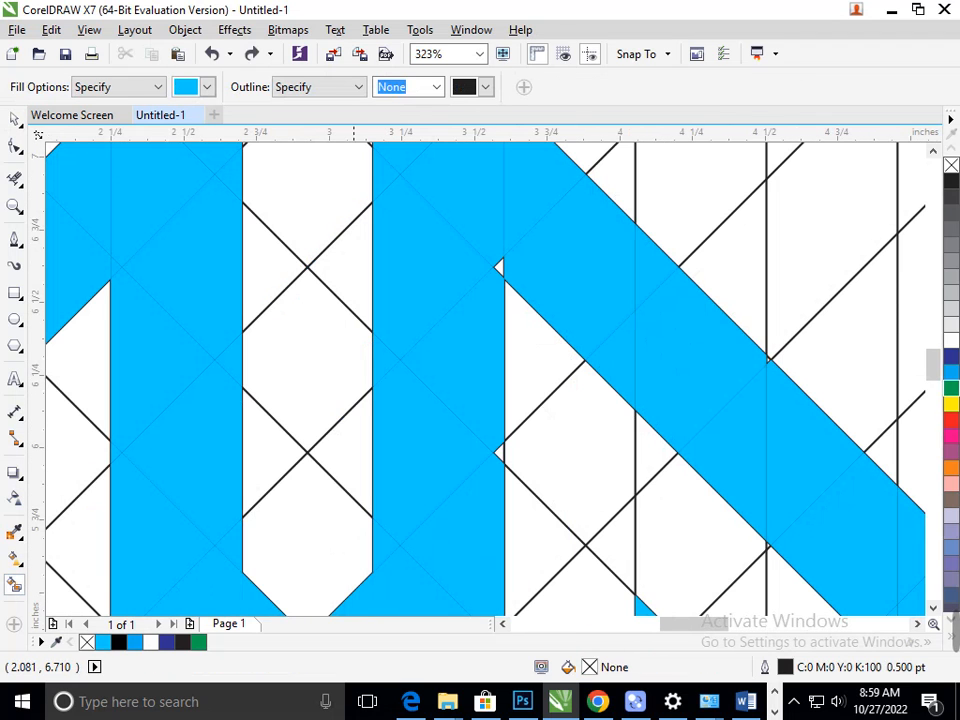
pyautogui.click(504, 265)
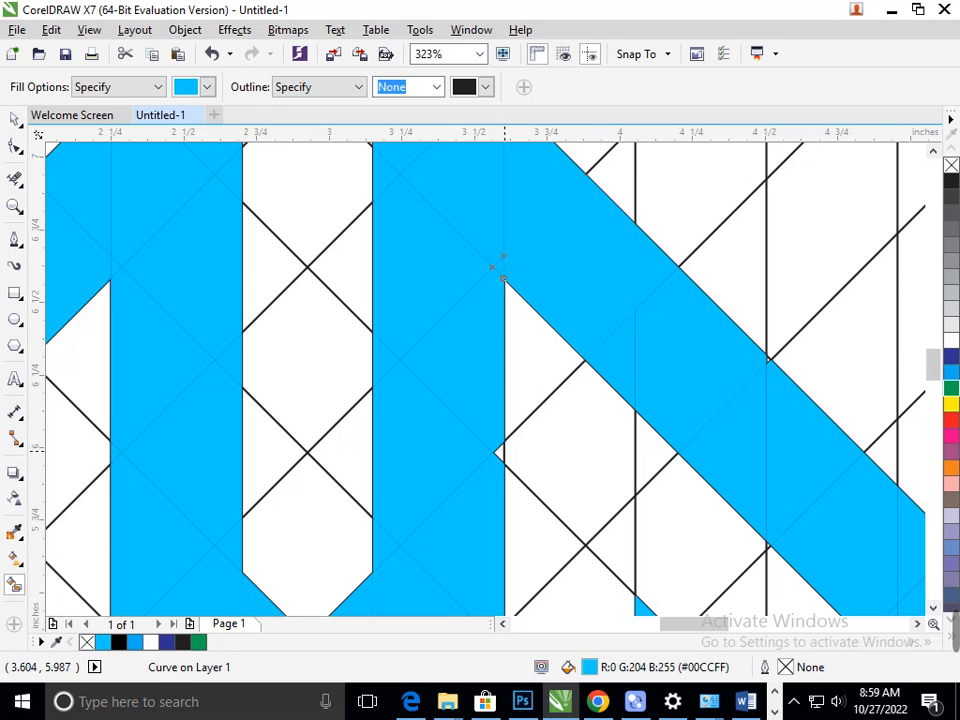
pyautogui.scroll(-1, 517, 370)
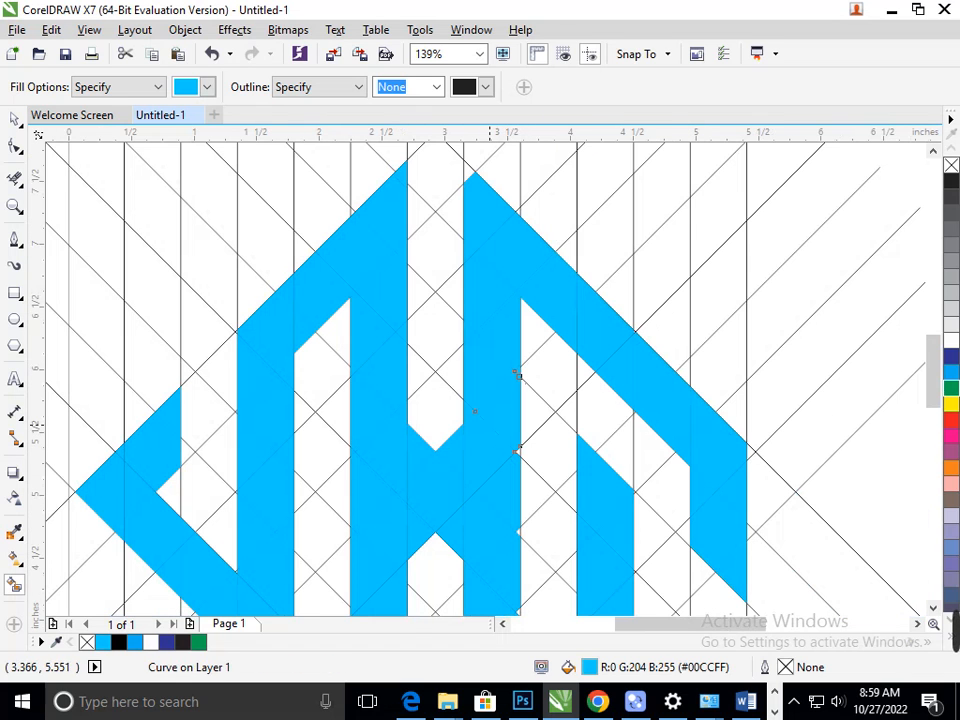
pyautogui.scroll(5, 487, 340)
pyautogui.scroll(-5, 517, 450)
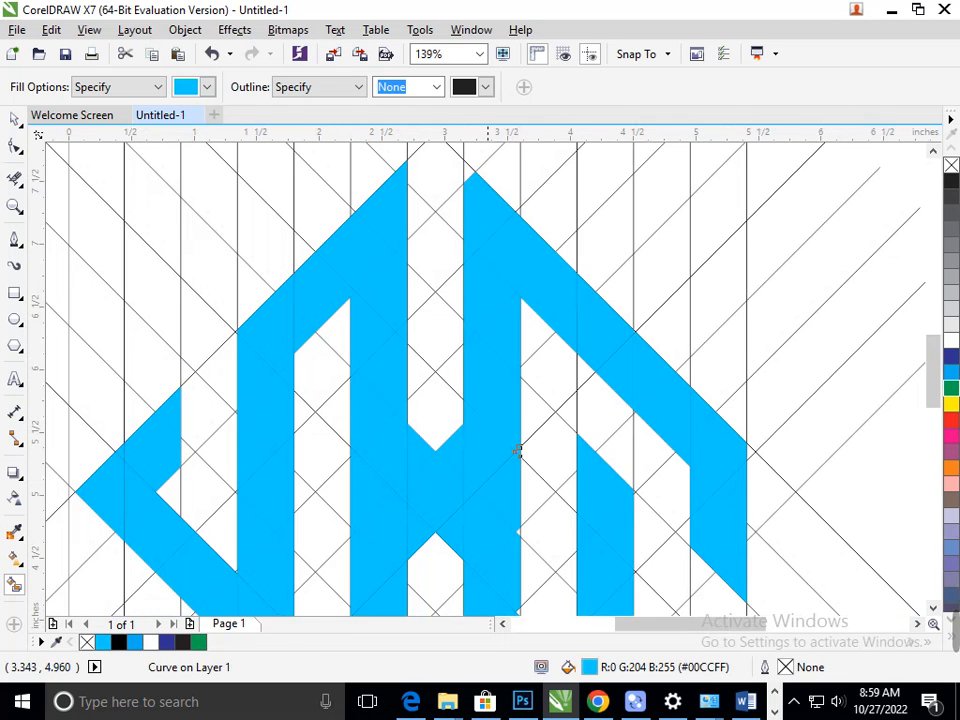
# Step: Fill the lower small notches in the central strip's edge along the eighth vertical line in light blue
pyautogui.scroll(-2, 517, 450)
pyautogui.scroll(5, 517, 348)
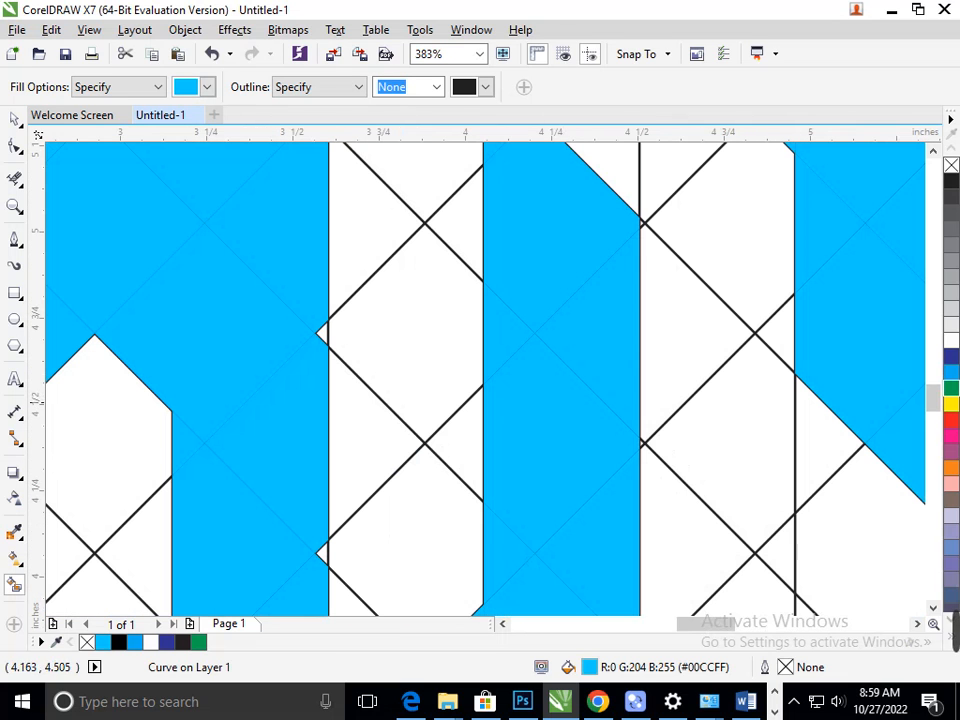
pyautogui.click(320, 334)
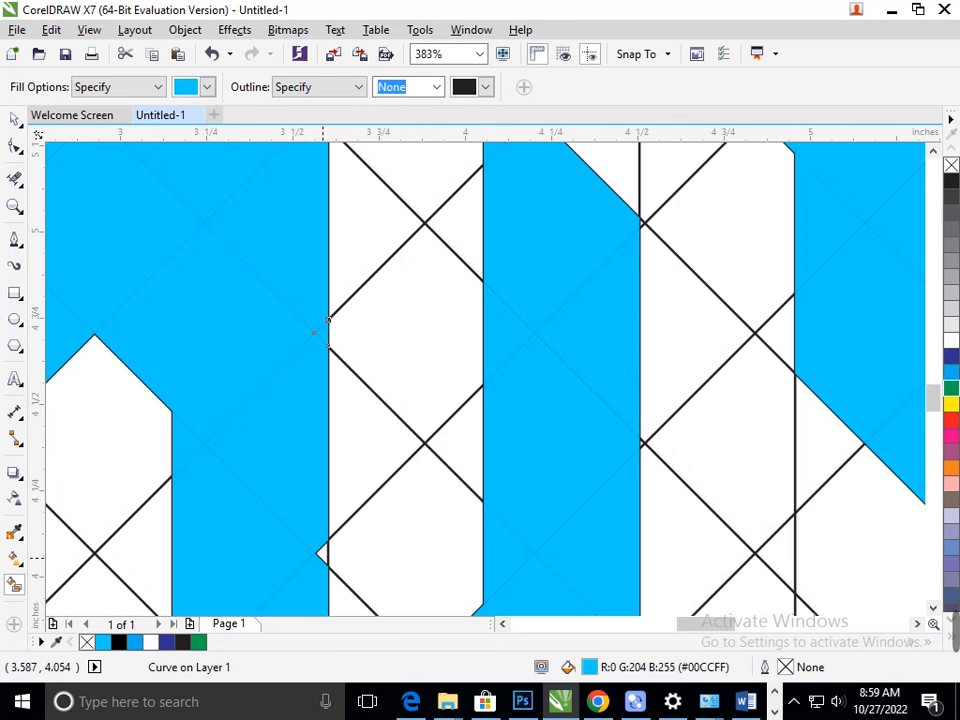
pyautogui.scroll(-5, 315, 553)
pyautogui.scroll(4, 525, 440)
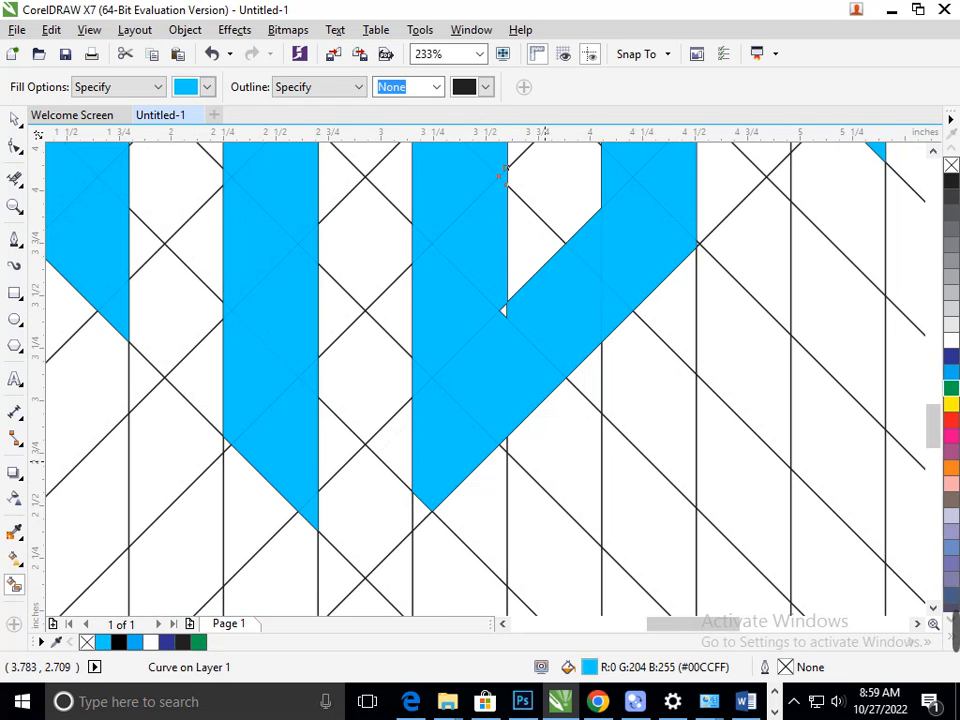
# Step: Fill the last small gap where the central strip meets the lower rising band, and check the logo for remaining gaps
pyautogui.scroll(5, 497, 430)
pyautogui.scroll(-5, 497, 430)
pyautogui.scroll(5, 487, 300)
pyautogui.click(430, 372)
pyautogui.scroll(-5, 430, 372)
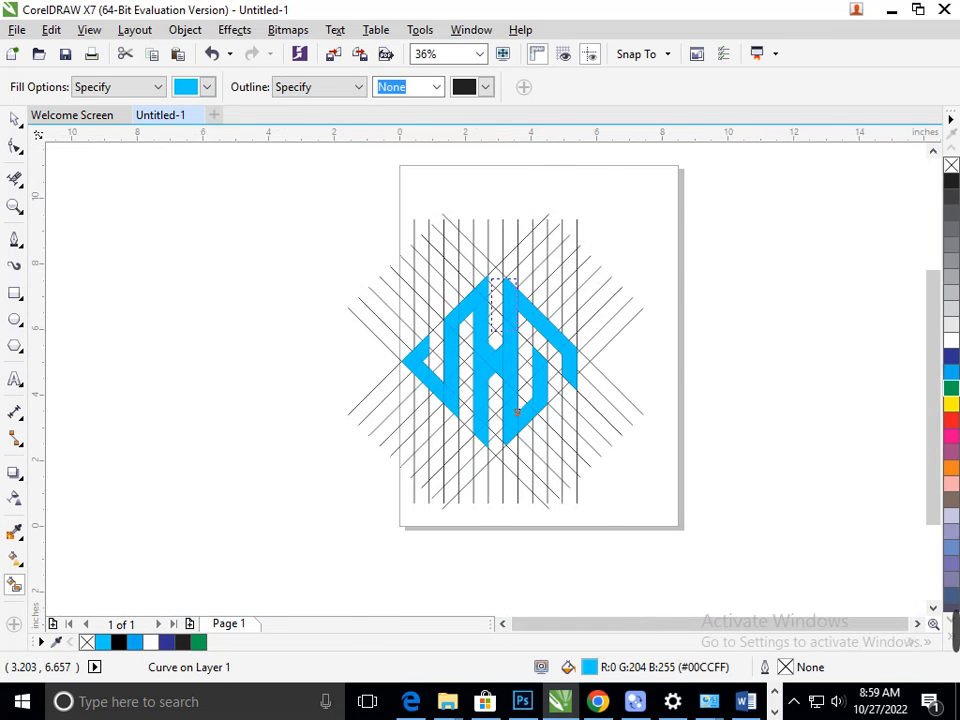
pyautogui.scroll(3, 535, 330)
pyautogui.scroll(-4, 450, 440)
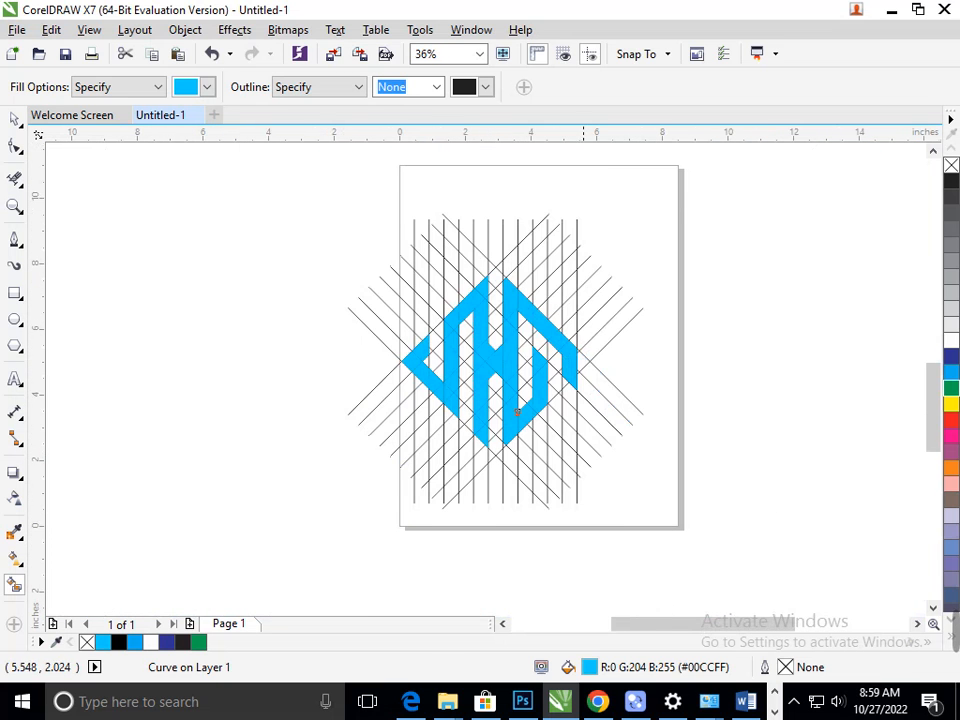
pyautogui.scroll(3, 450, 439)
pyautogui.scroll(-3, 452, 440)
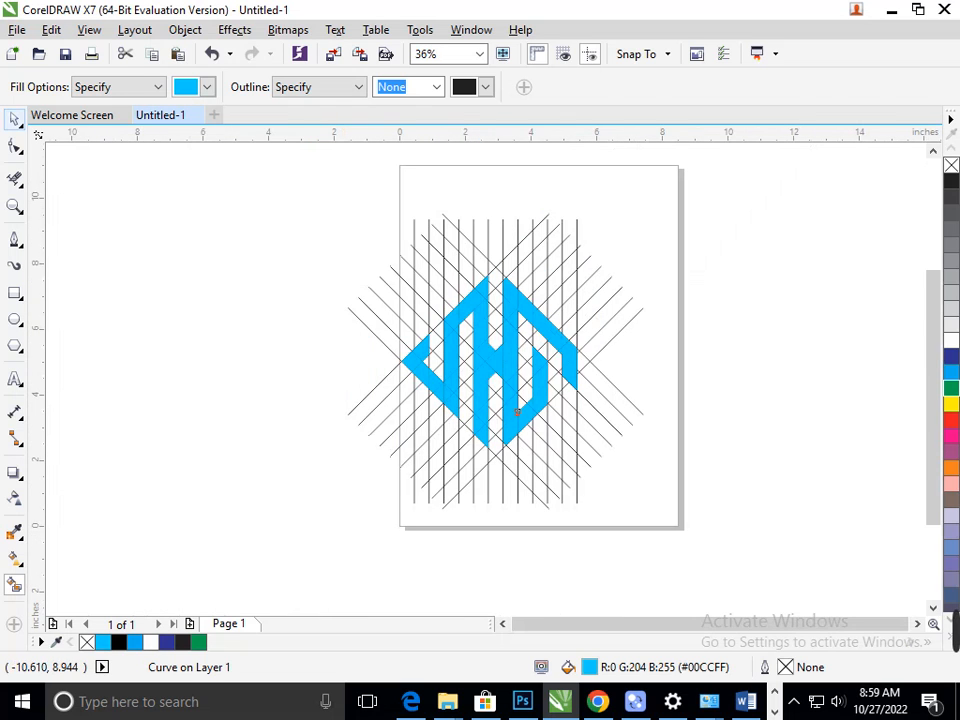
# Step: Select the grid and logo together and start a new object search for uniform color fills
pyautogui.click(15, 119)
pyautogui.moveTo(248, 178); pyautogui.dragTo(735, 558)
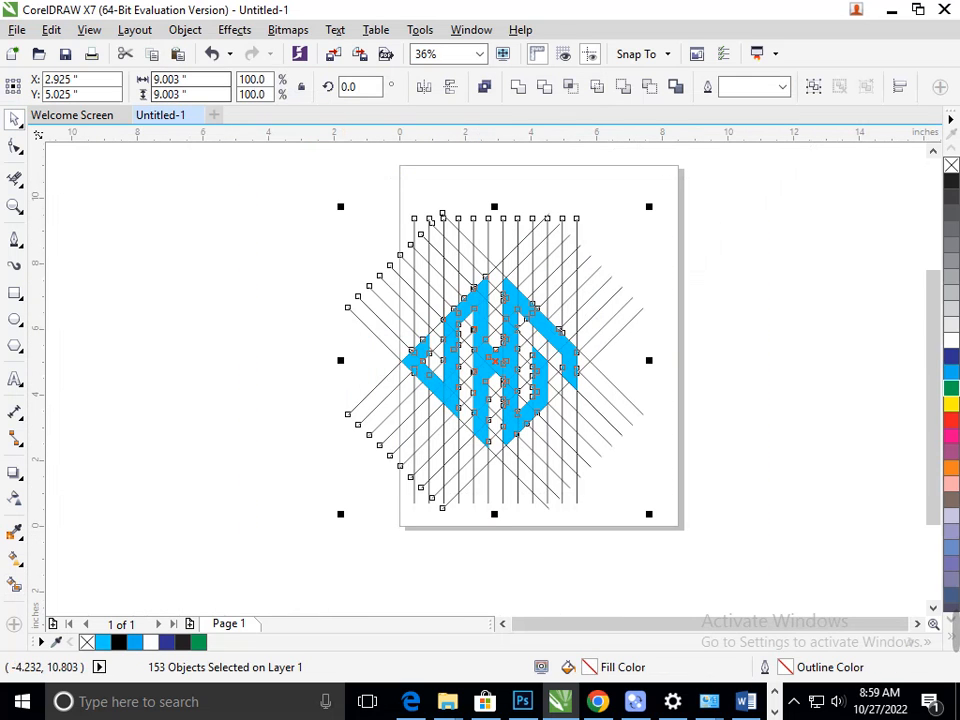
pyautogui.click(51, 29)
pyautogui.moveTo(111, 359)
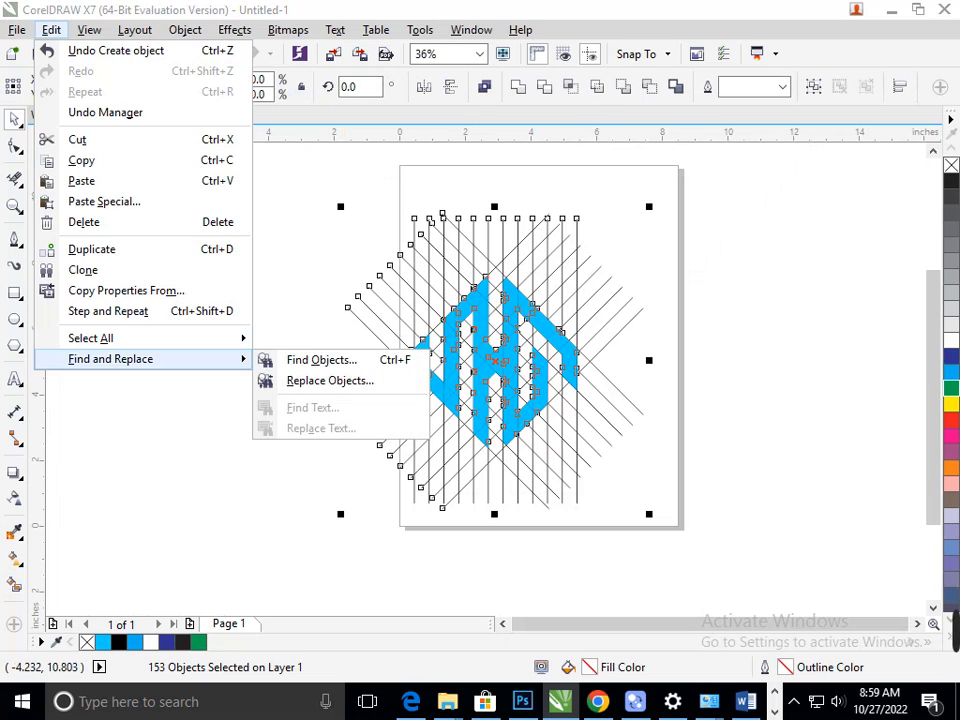
pyautogui.click(318, 360)
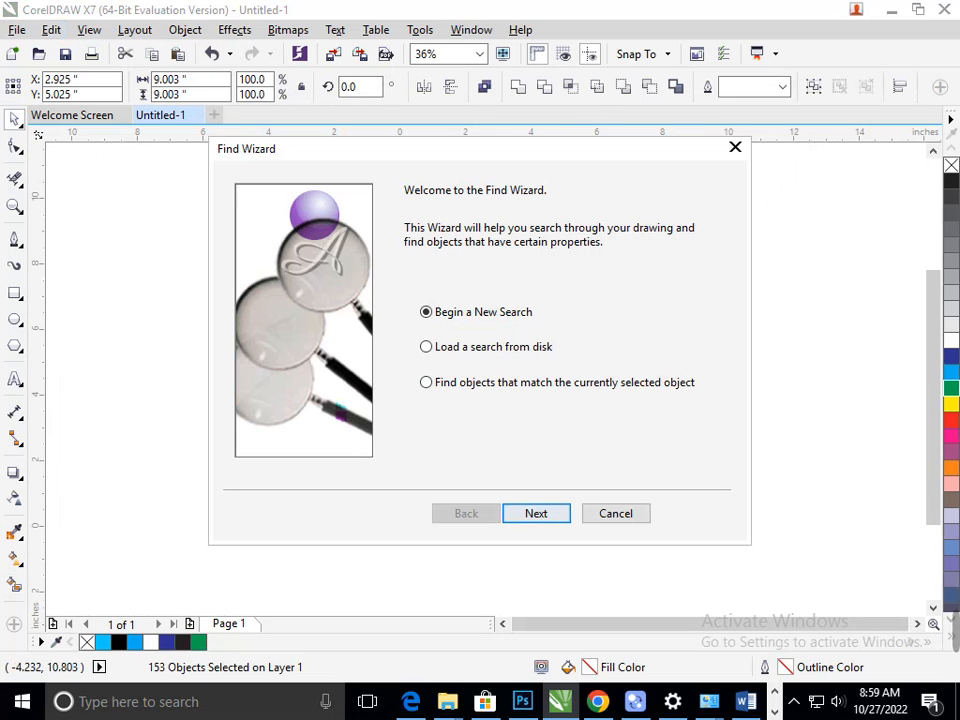
pyautogui.click(537, 513)
pyautogui.click(484, 227)
pyautogui.click(434, 292)
pyautogui.click(536, 513)
# Step: Set the search to the specific fill R:0 G:204 B:255 sampled from the logo and select every matching piece
pyautogui.moveTo(328, 150); pyautogui.dragTo(716, 151)
pyautogui.click(678, 242)
pyautogui.click(928, 245)
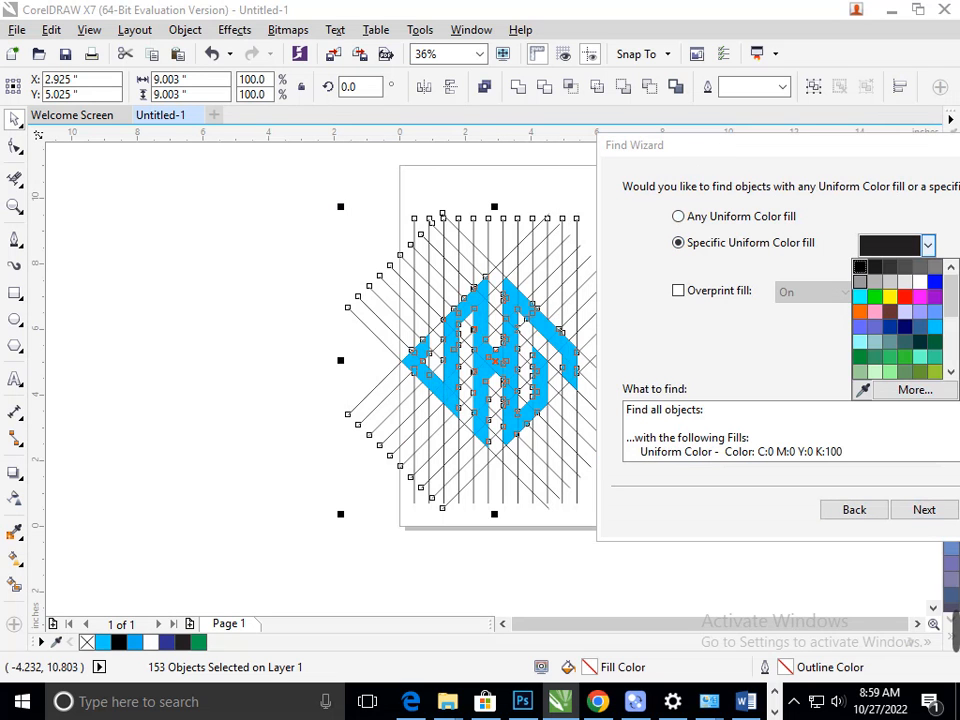
pyautogui.click(863, 390)
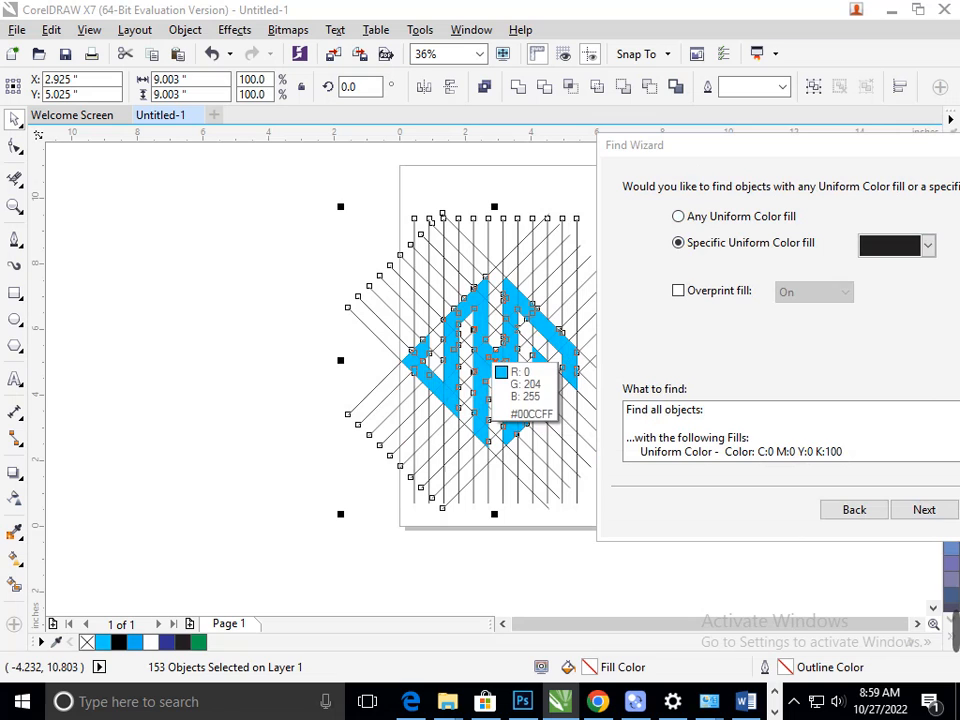
pyautogui.click(490, 365)
pyautogui.click(924, 510)
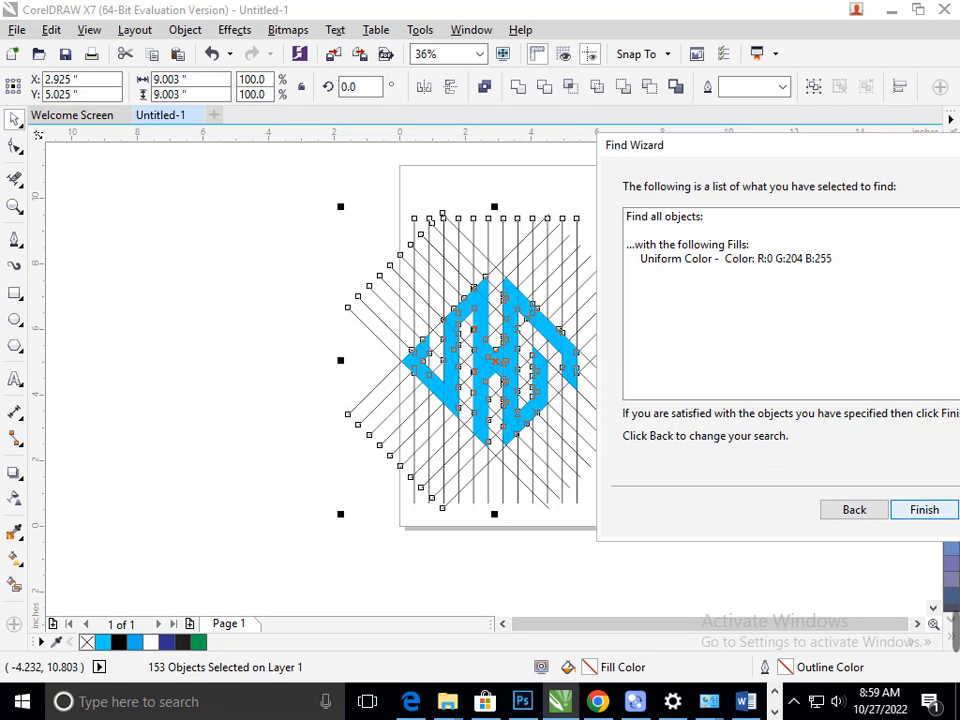
pyautogui.click(924, 510)
pyautogui.click(516, 352)
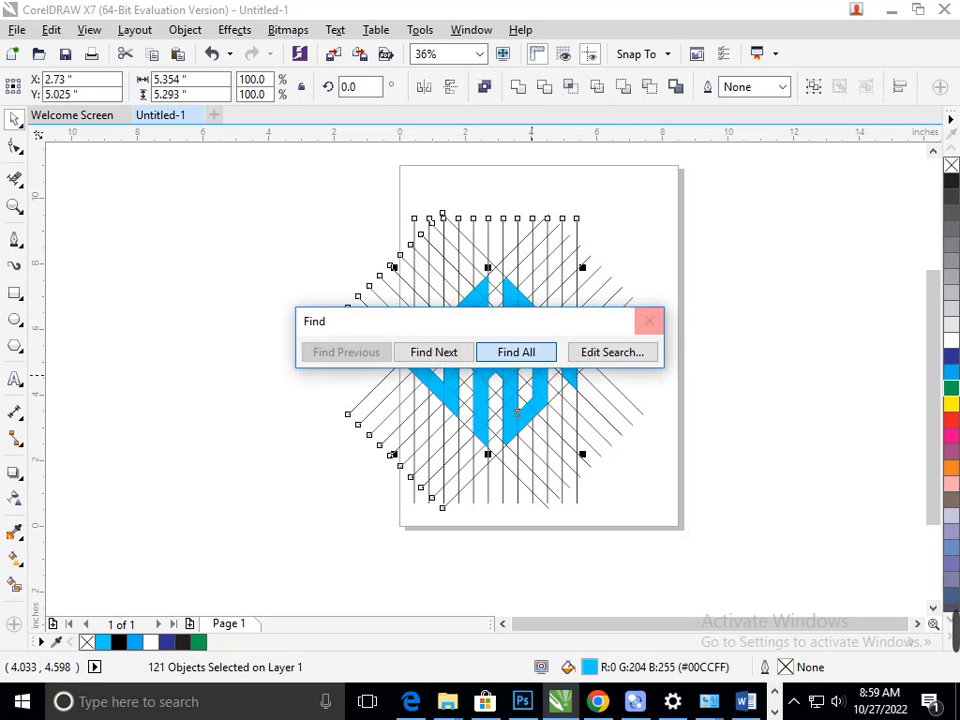
pyautogui.click(647, 321)
# Step: Move the selected blue pieces away from the grid, beside the page, and delete all the grid lines
pyautogui.moveTo(512, 372); pyautogui.dragTo(198, 347)
pyautogui.moveTo(306, 182); pyautogui.dragTo(700, 570)
pyautogui.press('Delete')
# Step: Select all the blue logo pieces and move them back onto the page
pyautogui.moveTo(56, 236); pyautogui.dragTo(427, 489)
pyautogui.moveTo(208, 377); pyautogui.dragTo(505, 392)
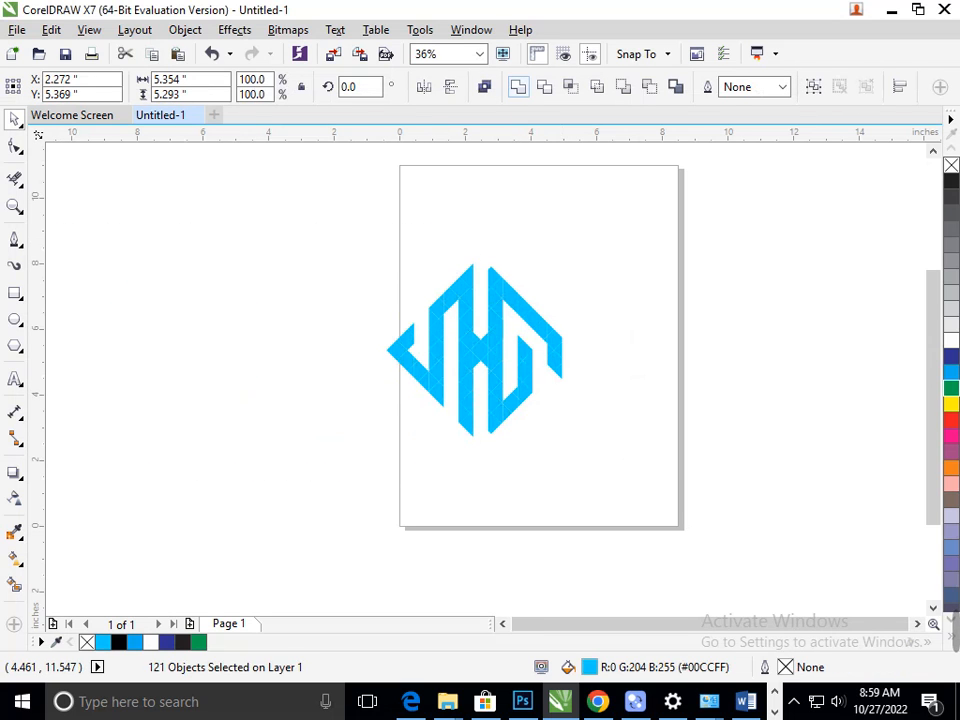
# Step: Weld the selected blue pieces into one shape and move the logo to the middle of the page
pyautogui.click(518, 87)
pyautogui.click(614, 294)
pyautogui.moveTo(320, 259); pyautogui.dragTo(672, 507)
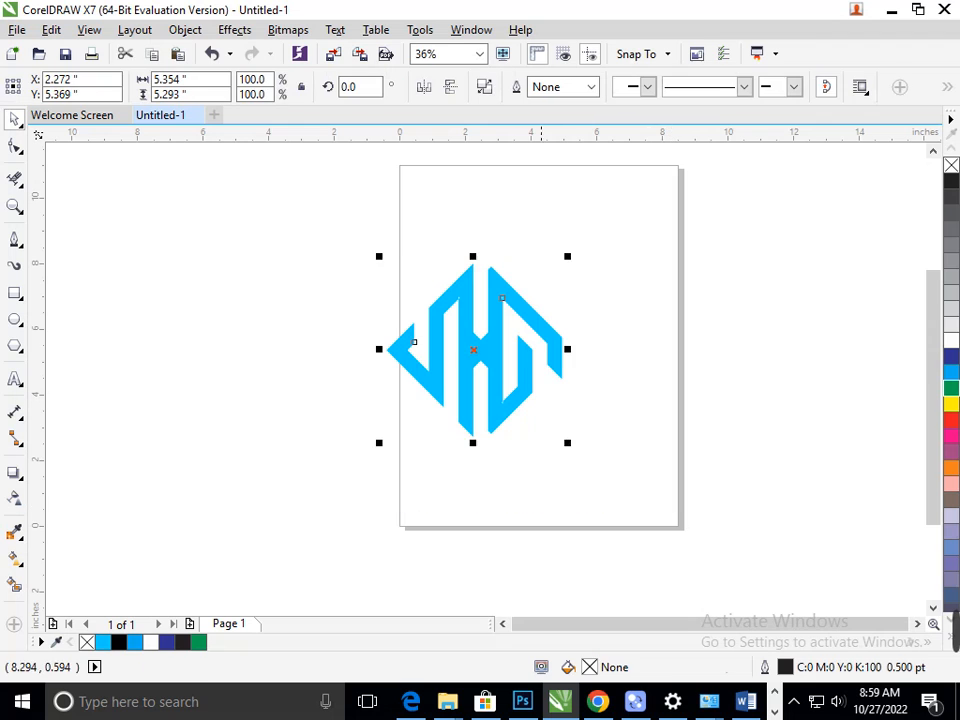
pyautogui.moveTo(414, 339); pyautogui.dragTo(458, 339)
pyautogui.press('Escape')
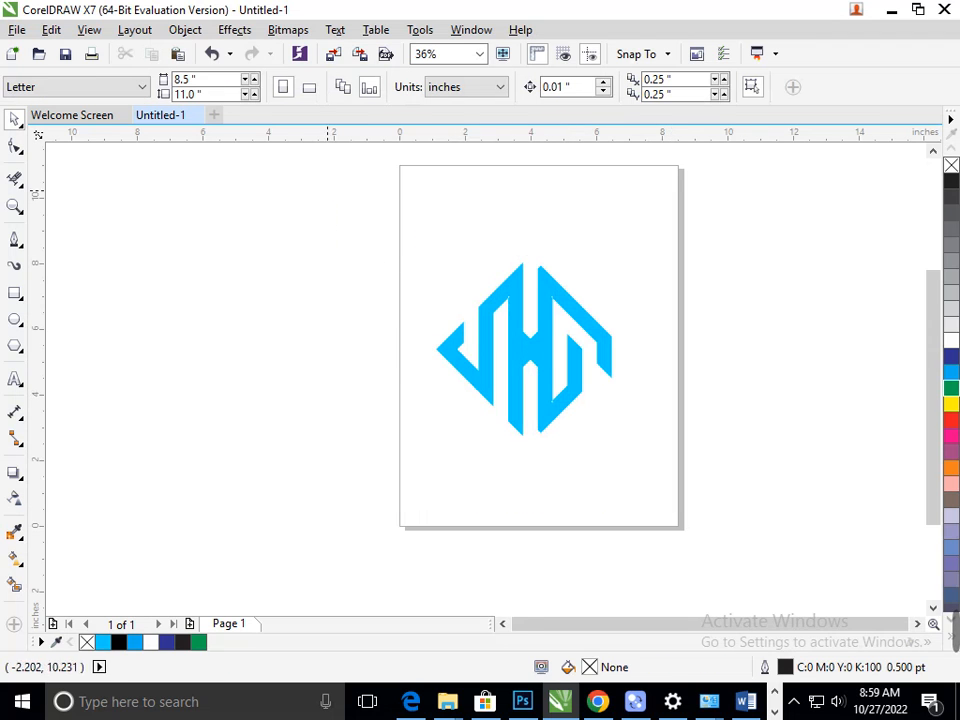
# Step: Smart Fill the small triangular gap at the upper inner corner of the logo's right half with R:0 G:204 B:255
pyautogui.scroll(1, 648, 332)
pyautogui.scroll(4, 450, 268)
pyautogui.scroll(-4, 483, 356)
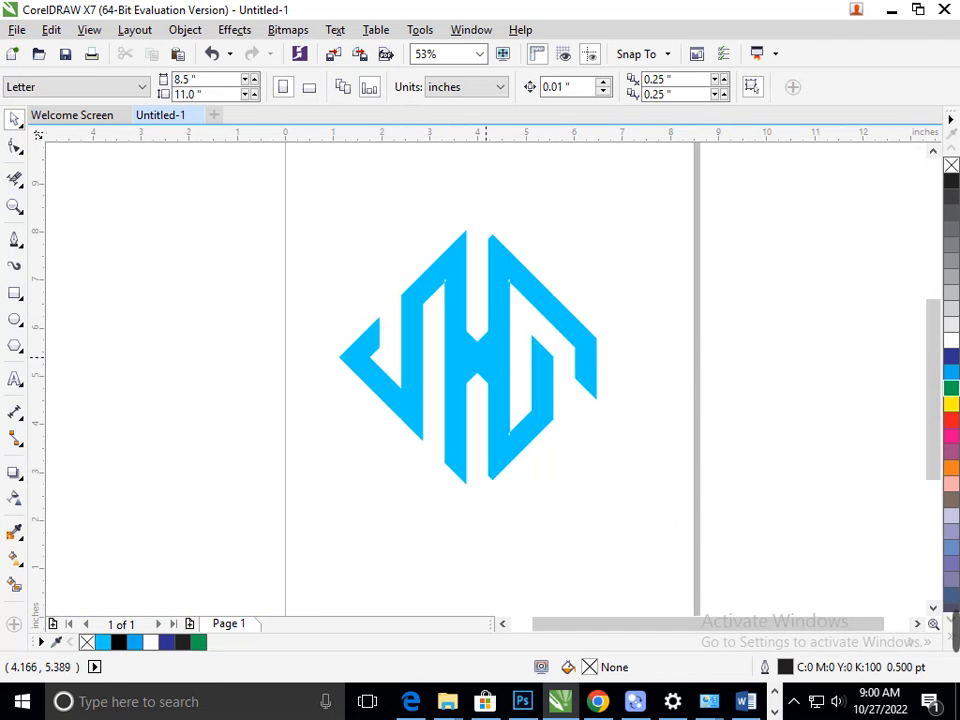
pyautogui.moveTo(611, 347); pyautogui.dragTo(611, 347)
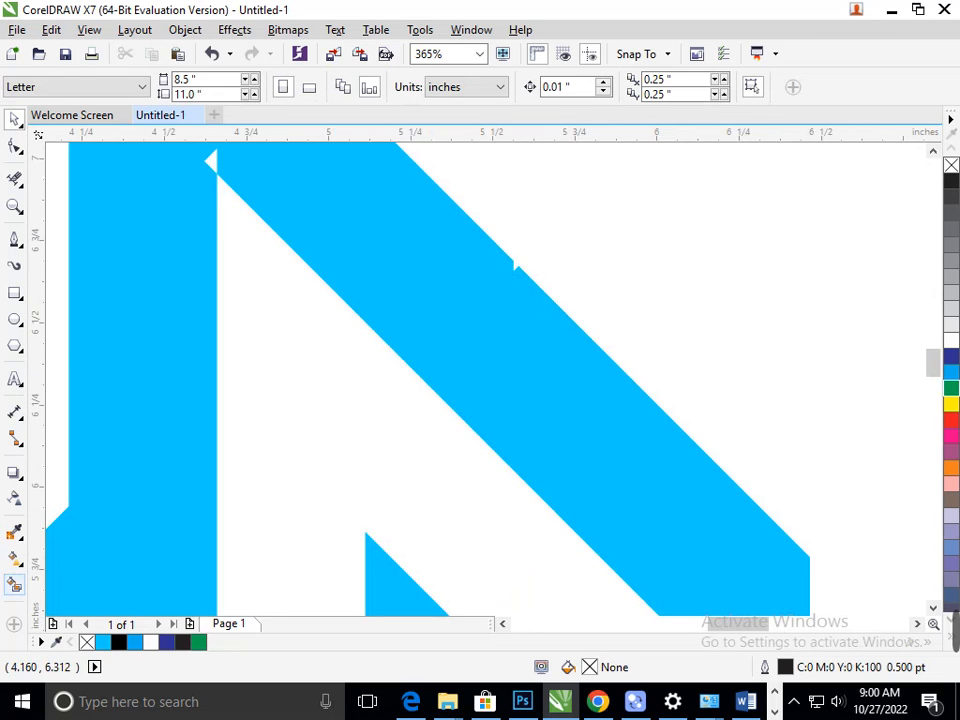
pyautogui.click(212, 158)
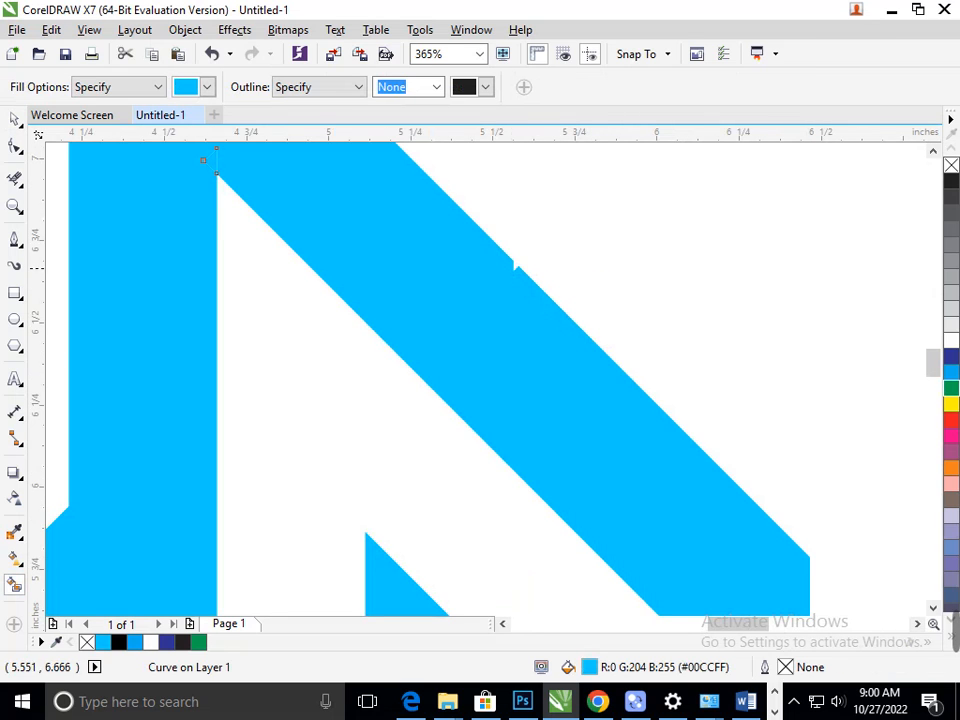
# Step: Smart Fill the small triangular gap at the lower inner corner of the logo's right half with the same blue
pyautogui.scroll(-5, 510, 272)
pyautogui.scroll(5, 507, 280)
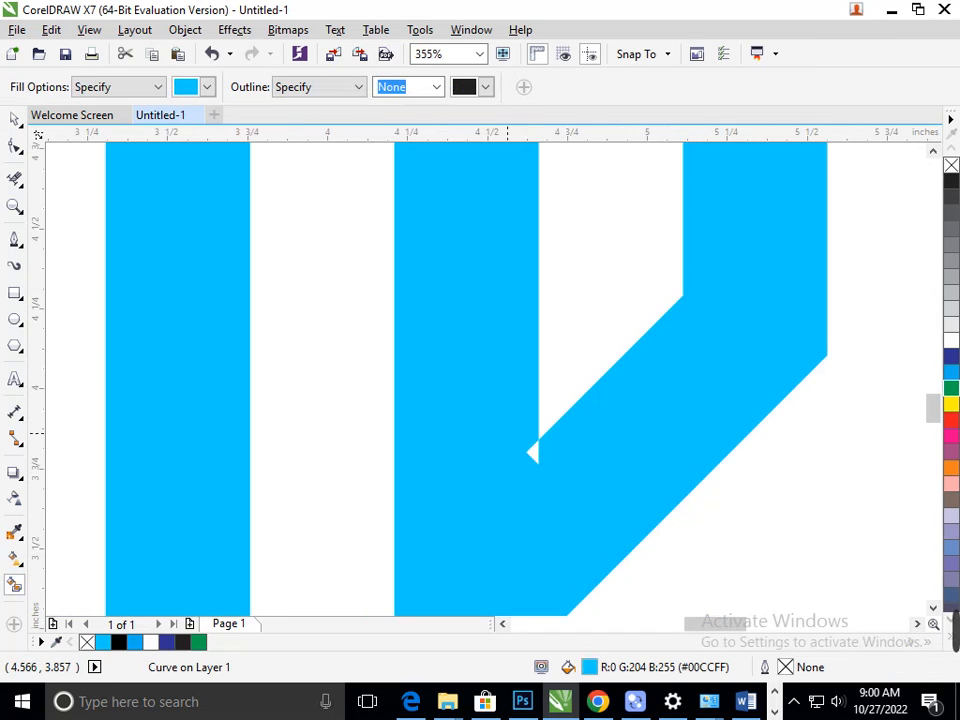
pyautogui.click(477, 400)
pyautogui.scroll(2, 532, 442)
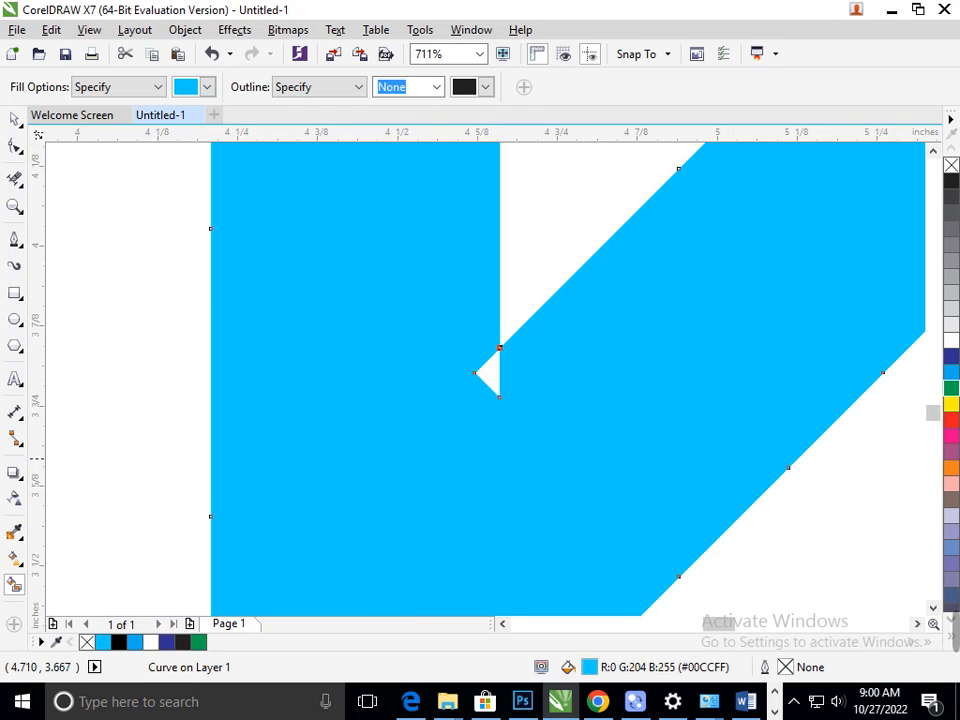
pyautogui.scroll(-4, 487, 375)
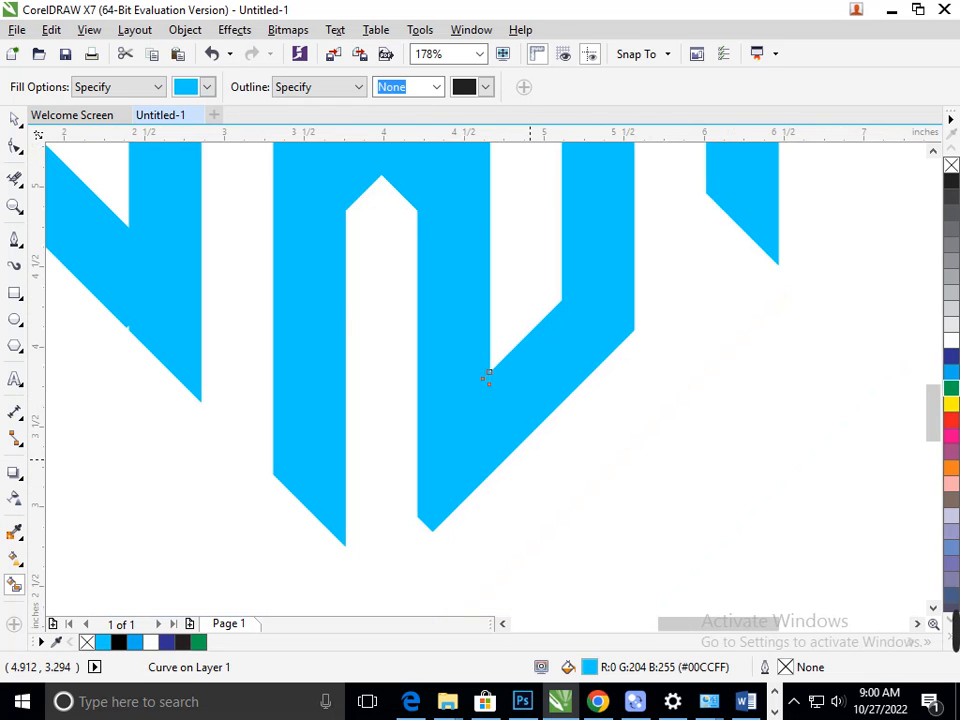
# Step: Smart Fill the small triangular gap at the upper inner corner of the logo's left half with the same blue
pyautogui.scroll(-2, 487, 377)
pyautogui.scroll(-2, 487, 378)
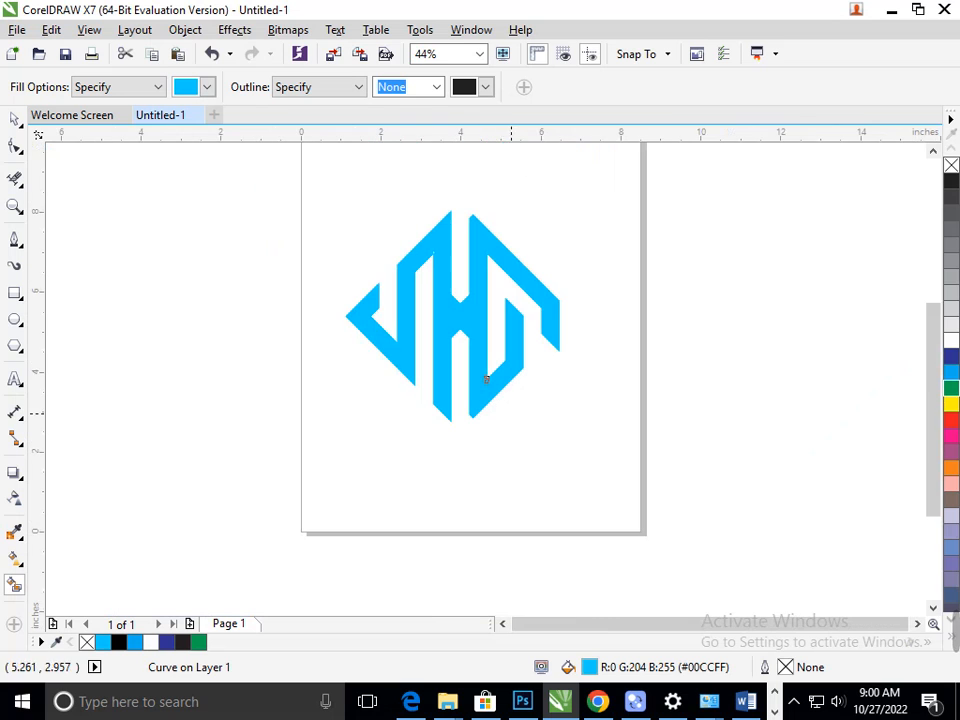
pyautogui.scroll(6, 486, 379)
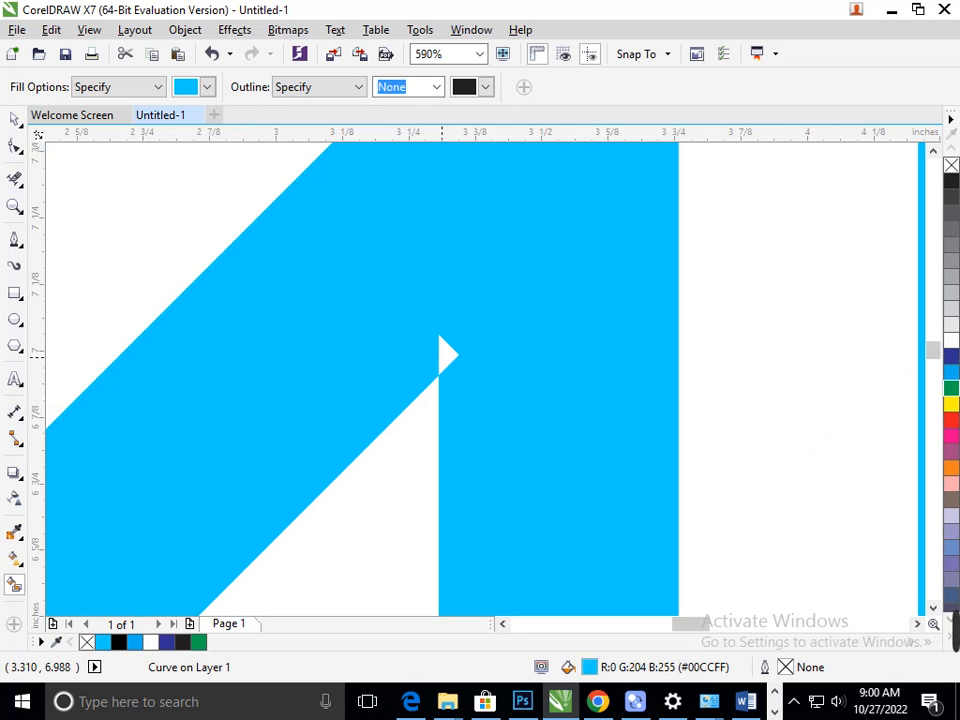
pyautogui.scroll(-4, 486, 379)
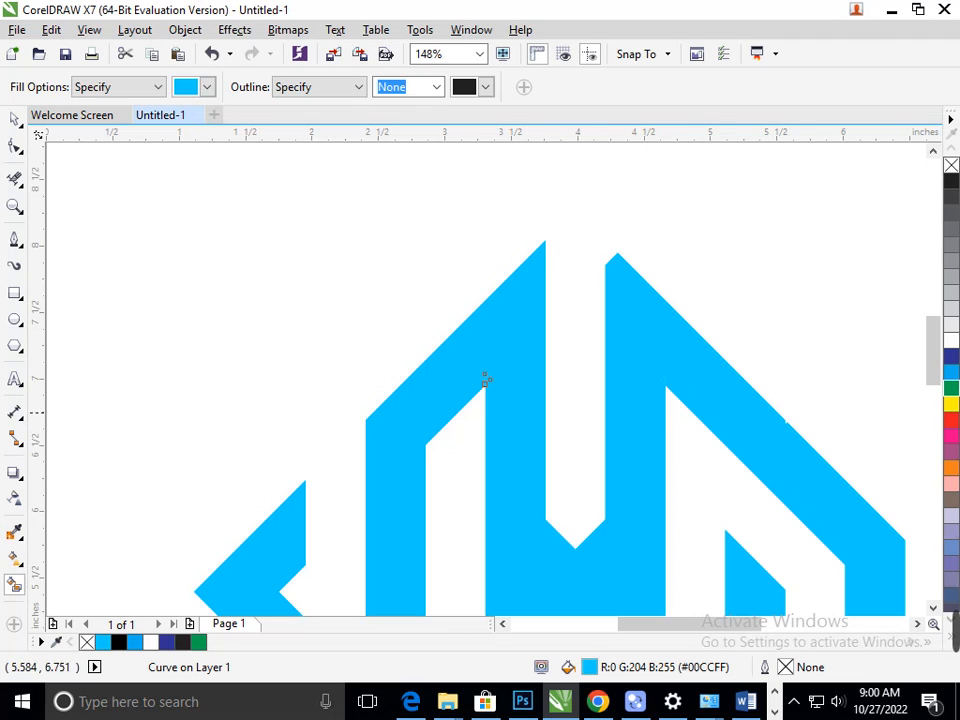
# Step: Straighten the notch on the upper-right diagonal's outer edge by moving its inner node in line with the edge
pyautogui.scroll(3, 485, 379)
pyautogui.click(437, 352)
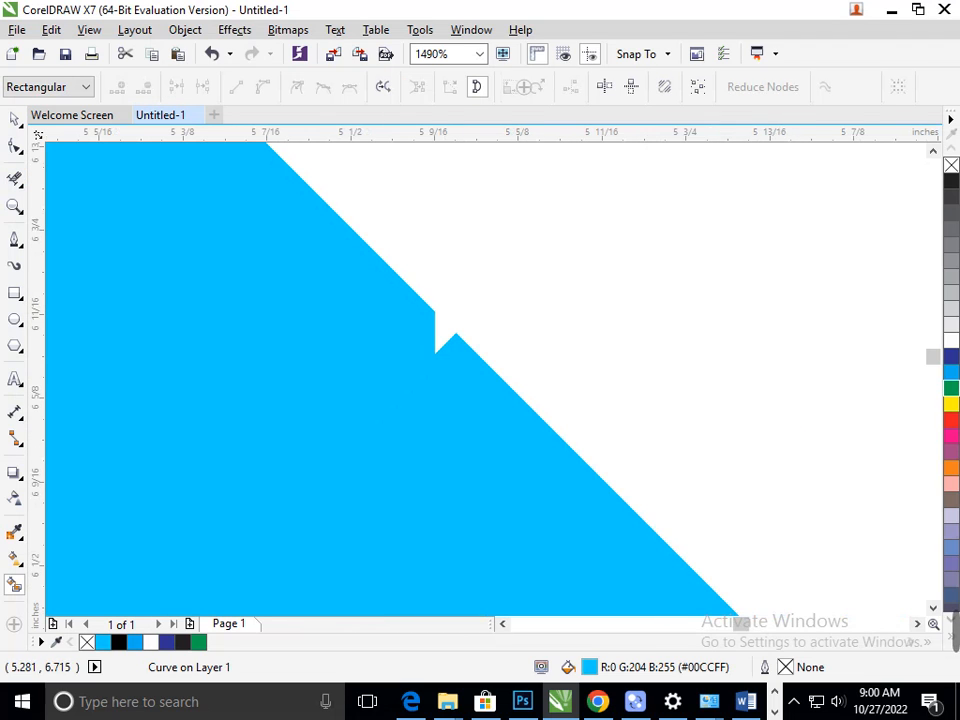
pyautogui.moveTo(433, 353); pyautogui.dragTo(445, 322)
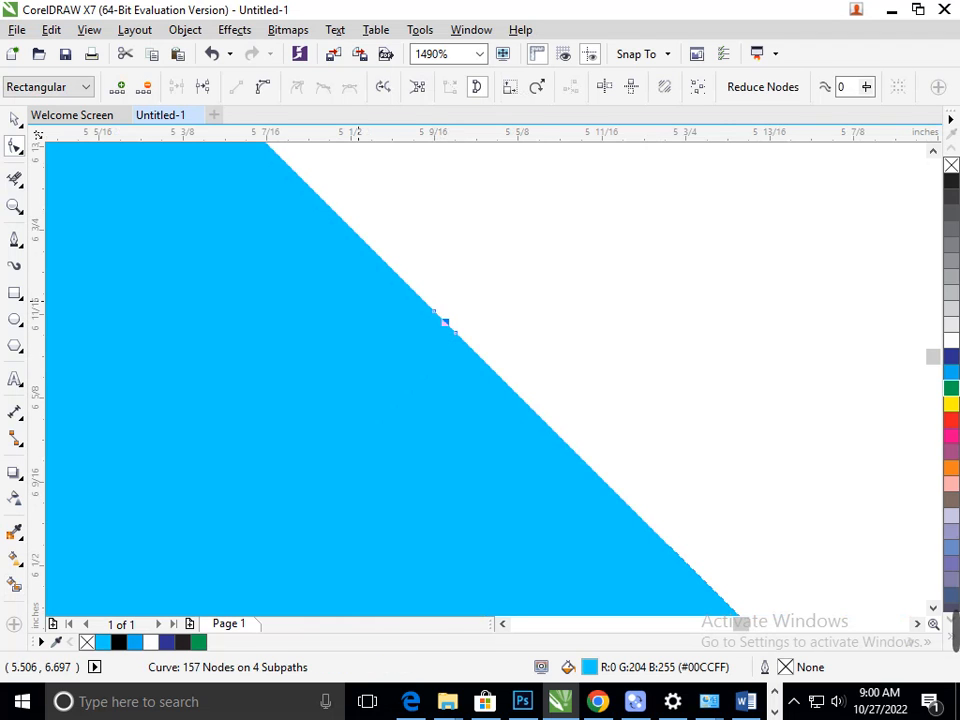
pyautogui.scroll(-3, 490, 381)
pyautogui.press('F3')
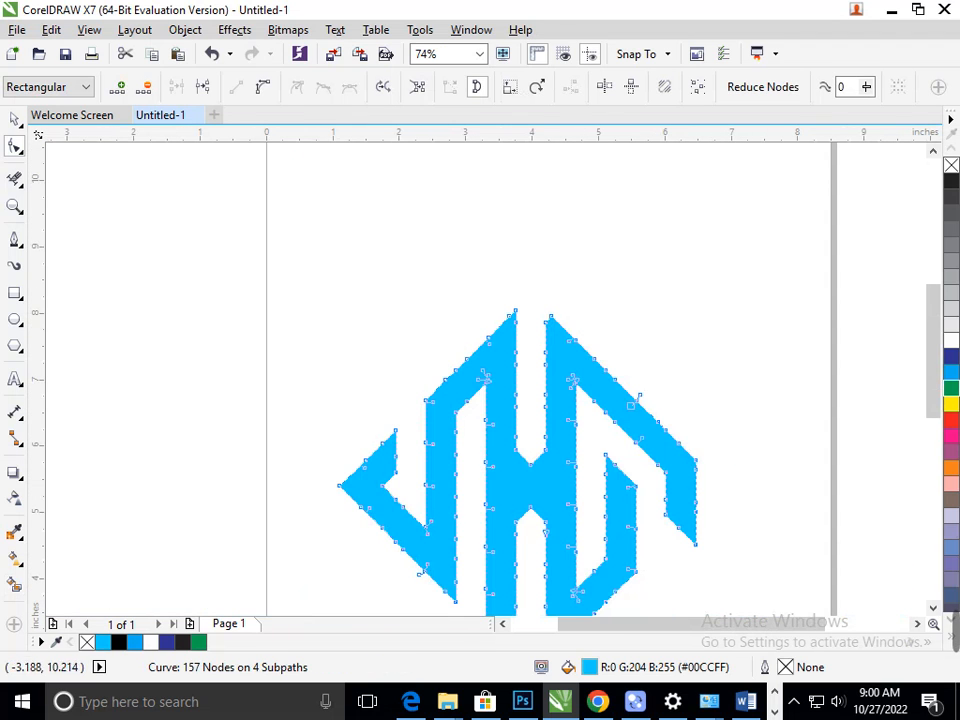
# Step: Select all the logo objects, enlarge them together to about 6.51 by 6.435 inches and keep them centred on the page
pyautogui.click(14, 119)
pyautogui.click(300, 412)
pyautogui.press('F3')
pyautogui.moveTo(369, 294); pyautogui.dragTo(702, 583)
pyautogui.moveTo(596, 527); pyautogui.dragTo(618, 536)
pyautogui.moveTo(550, 492)
pyautogui.mouseDown()
pyautogui.moveTo(579, 488)
pyautogui.moveTo(549, 501)
pyautogui.mouseUp()
pyautogui.click(568, 533)
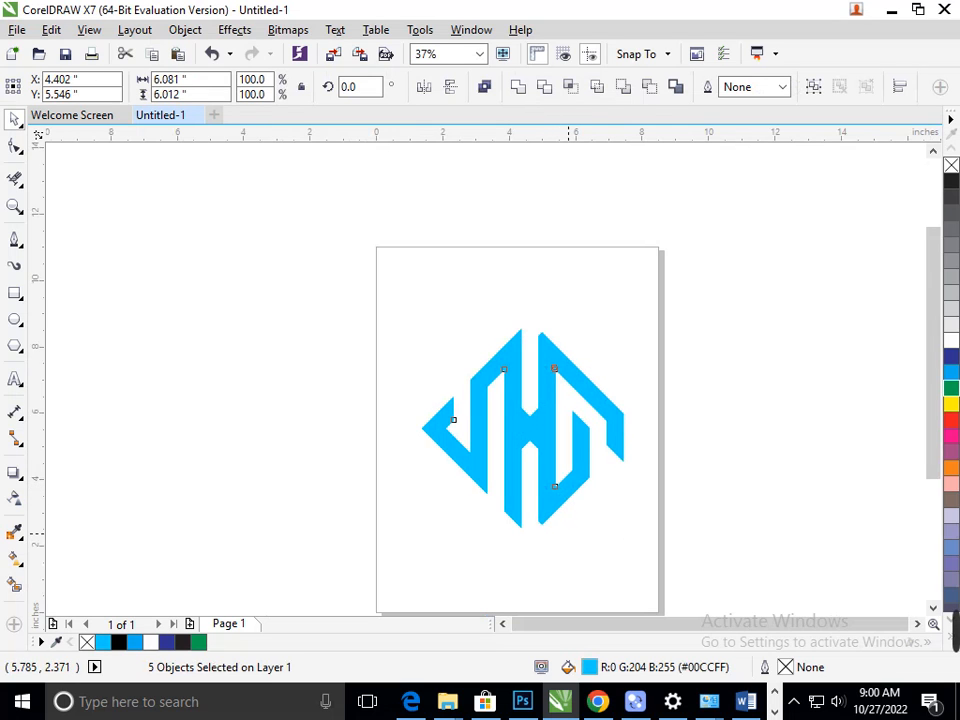
pyautogui.scroll(-1, 541, 469)
pyautogui.moveTo(424, 332); pyautogui.dragTo(568, 465)
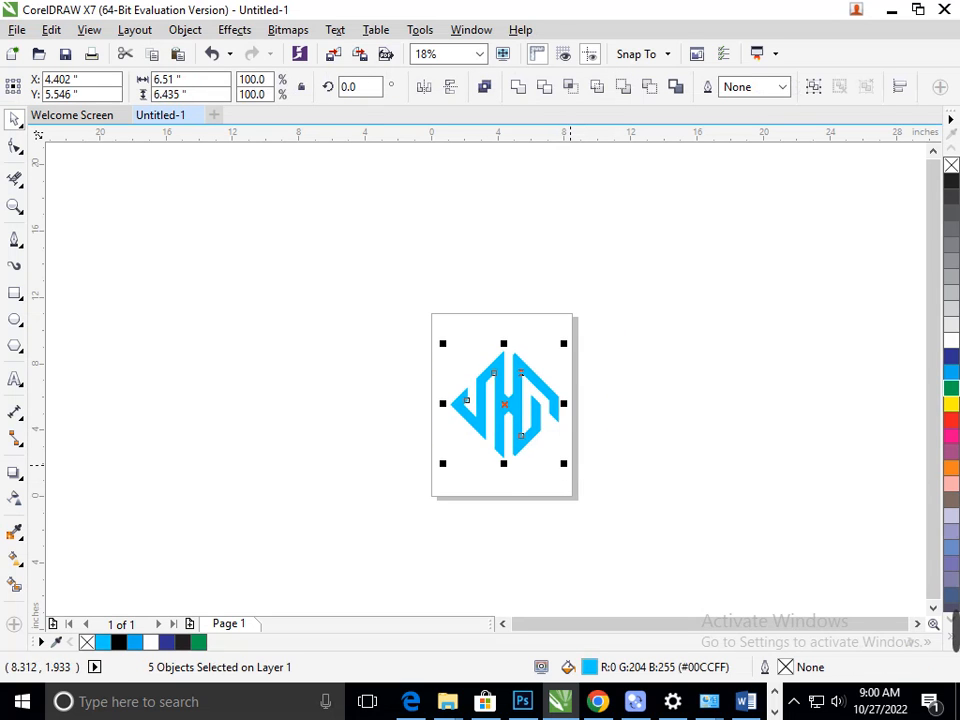
pyautogui.click(418, 325)
pyautogui.press('F2')
pyautogui.moveTo(419, 304); pyautogui.dragTo(592, 508)
pyautogui.moveTo(430, 366); pyautogui.dragTo(411, 362)
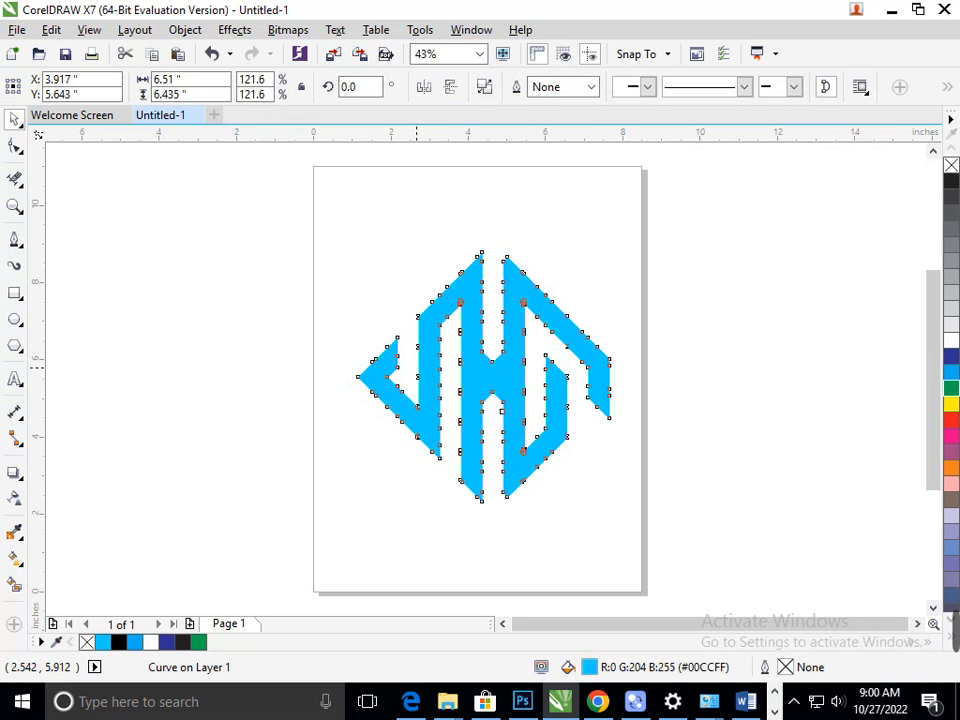
pyautogui.hotkey('ctrl', 'z')
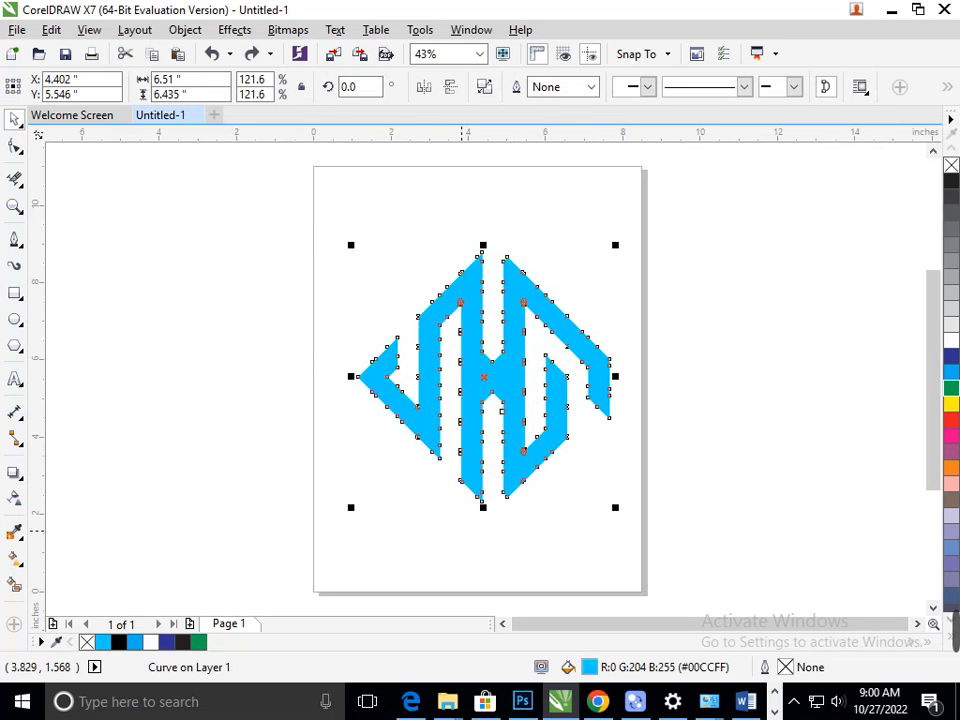
pyautogui.press('Escape')
# Step: Group all the logo objects and move the group slightly up and left to the middle of the page
pyautogui.hotkey('ctrl', 'a')
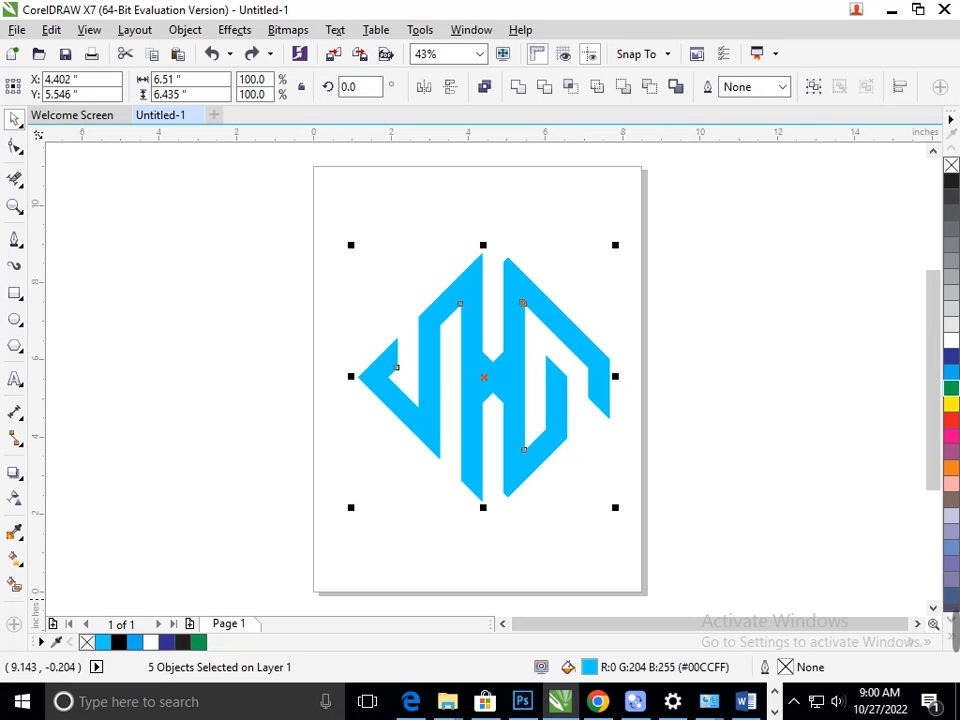
pyautogui.hotkey('ctrl', 'g')
pyautogui.moveTo(518, 450); pyautogui.dragTo(508, 432)
pyautogui.press('Escape')
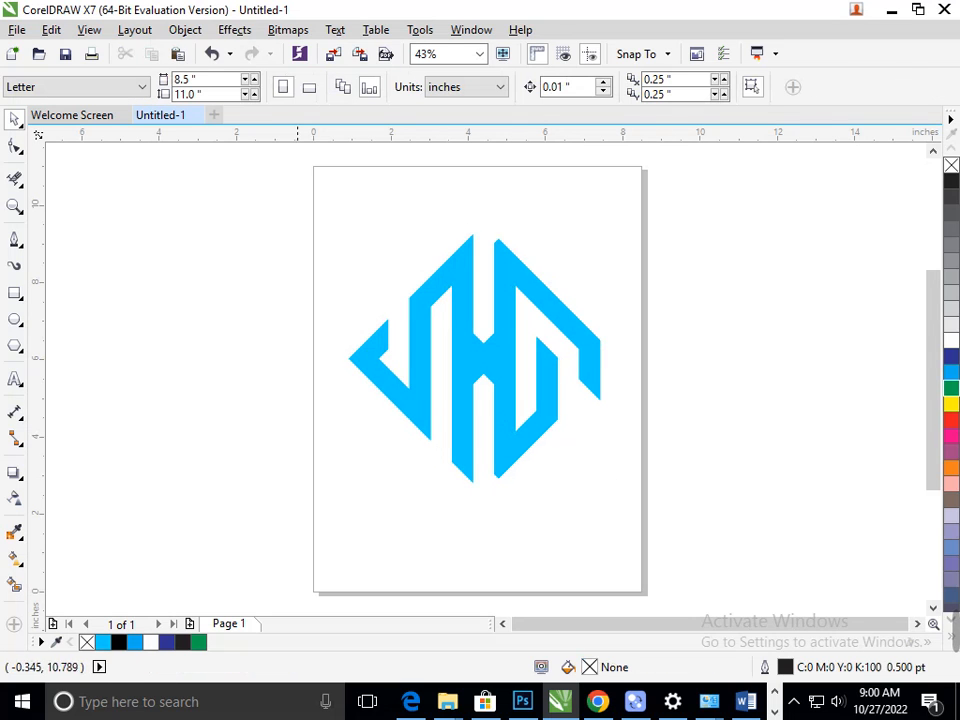
pyautogui.press('F2')
pyautogui.moveTo(304, 155)
pyautogui.mouseDown()
pyautogui.moveTo(381, 290)
pyautogui.moveTo(636, 603)
pyautogui.moveTo(666, 579)
pyautogui.mouseUp()
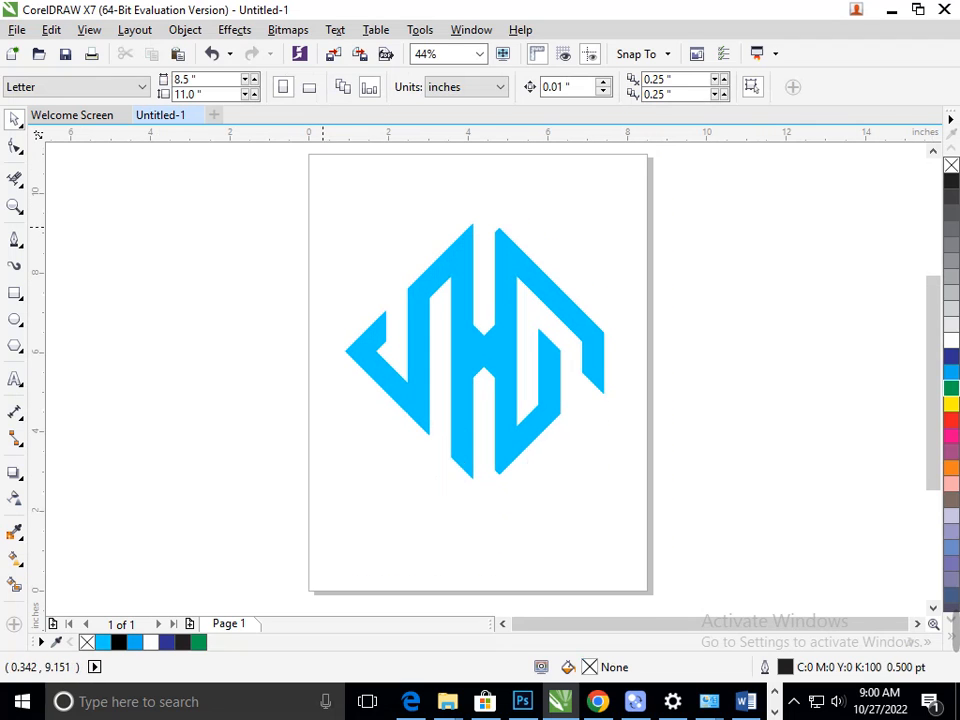